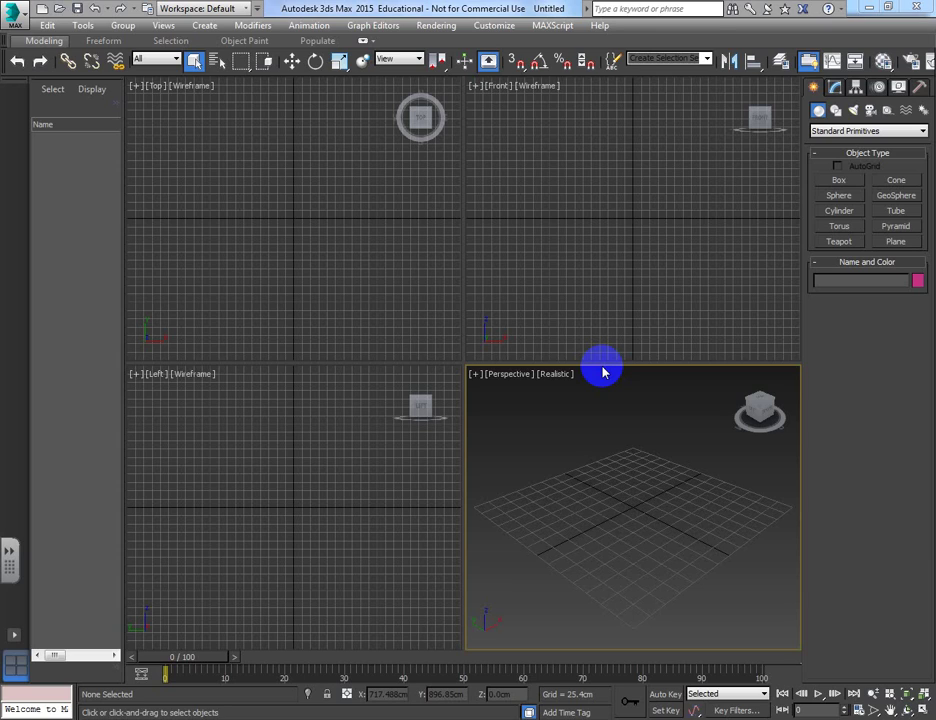
- Start the Line tool from the spline shapes
{"action": "left_click", "coordinate": [835, 87]}
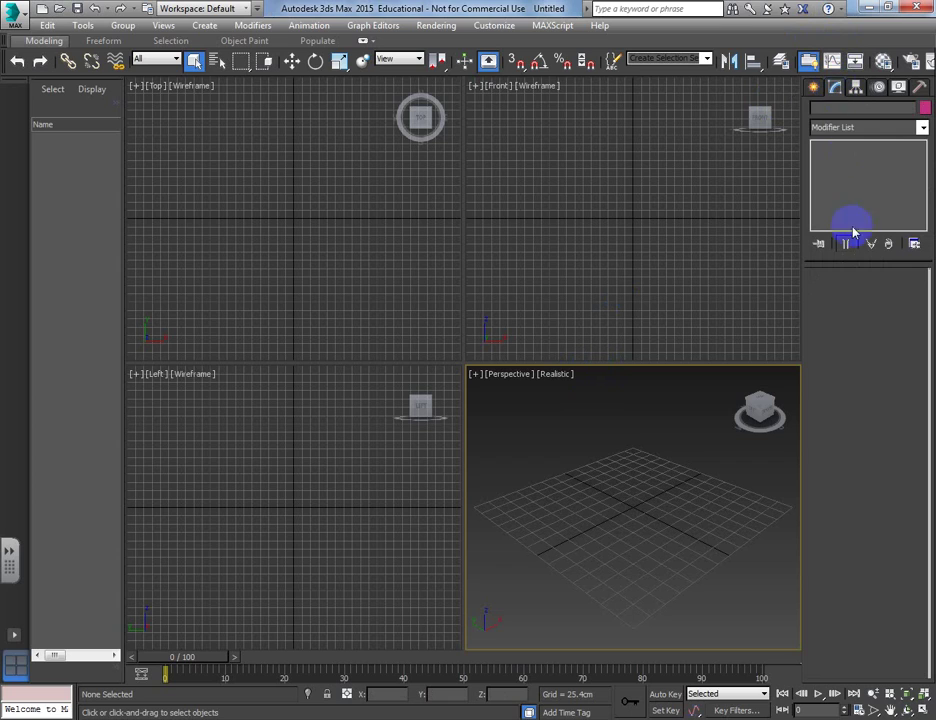
{"action": "left_click", "coordinate": [814, 87]}
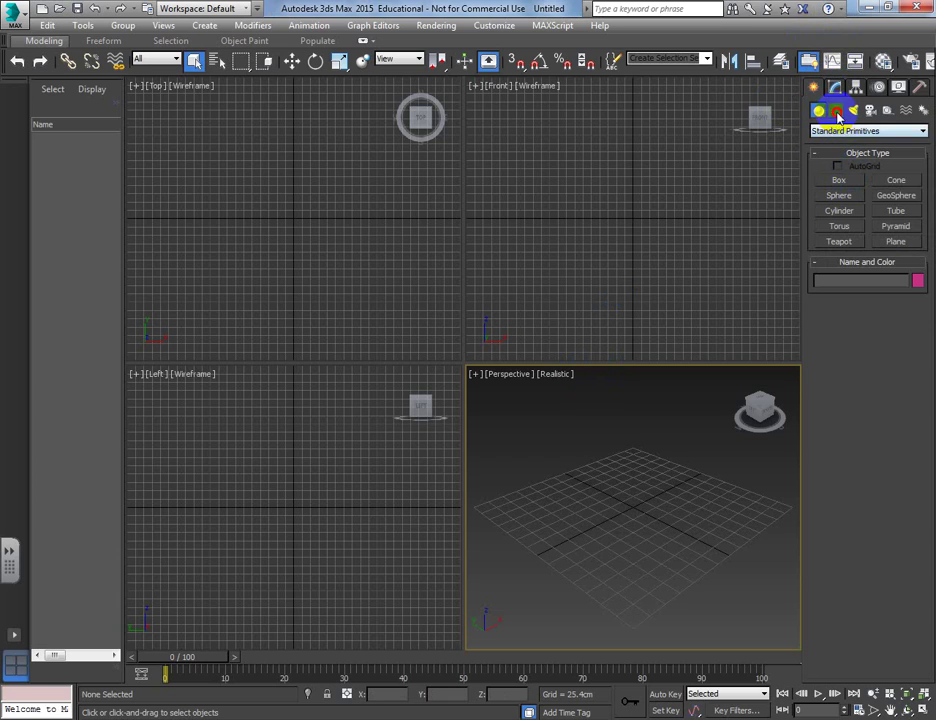
{"action": "left_click", "coordinate": [836, 110]}
{"action": "left_click", "coordinate": [817, 111]}
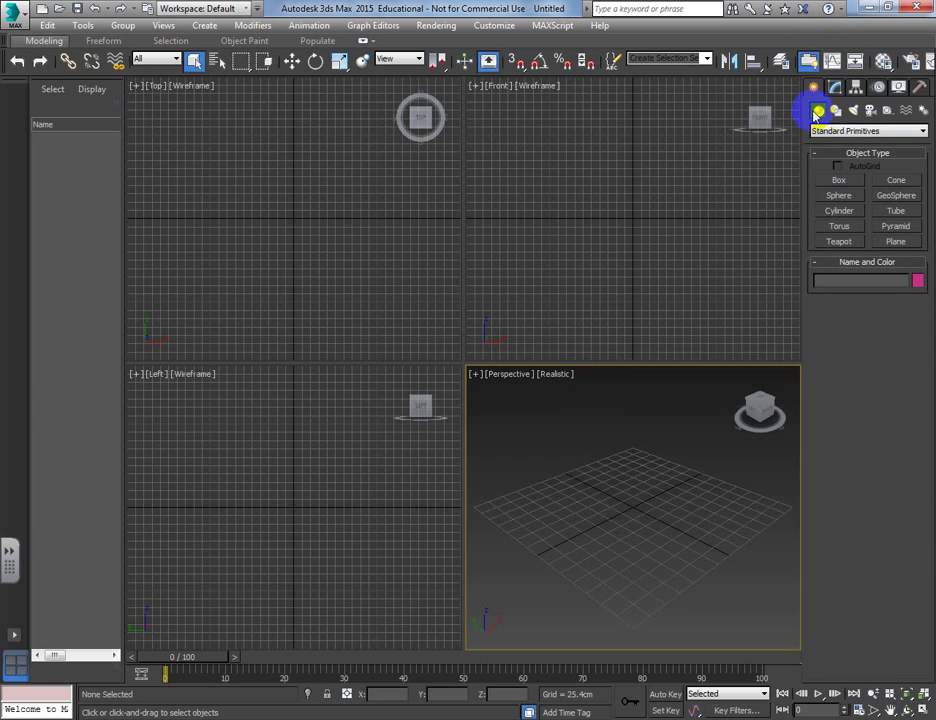
{"action": "left_click", "coordinate": [836, 110]}
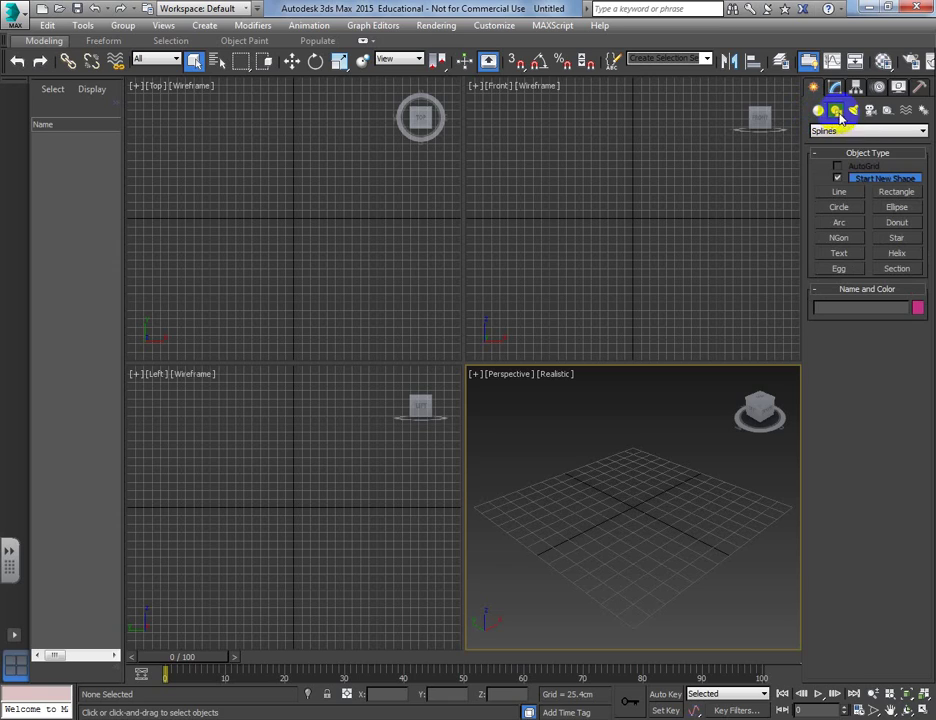
{"action": "left_click", "coordinate": [840, 196]}
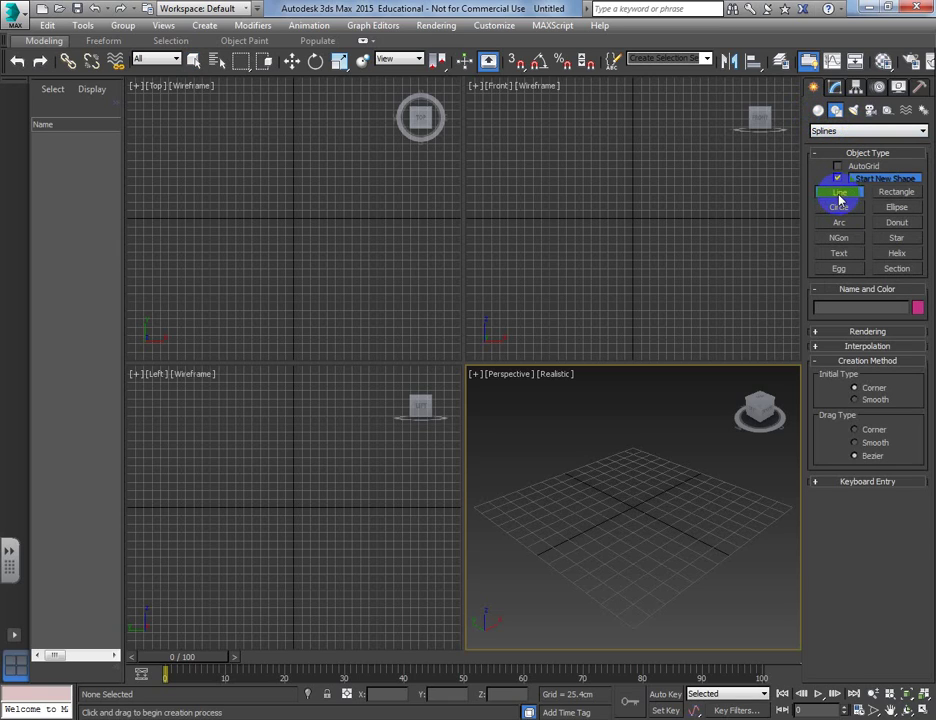
- Draw a nearly vertical trial line in the Front viewport and undo it
{"action": "left_click", "coordinate": [627, 270]}
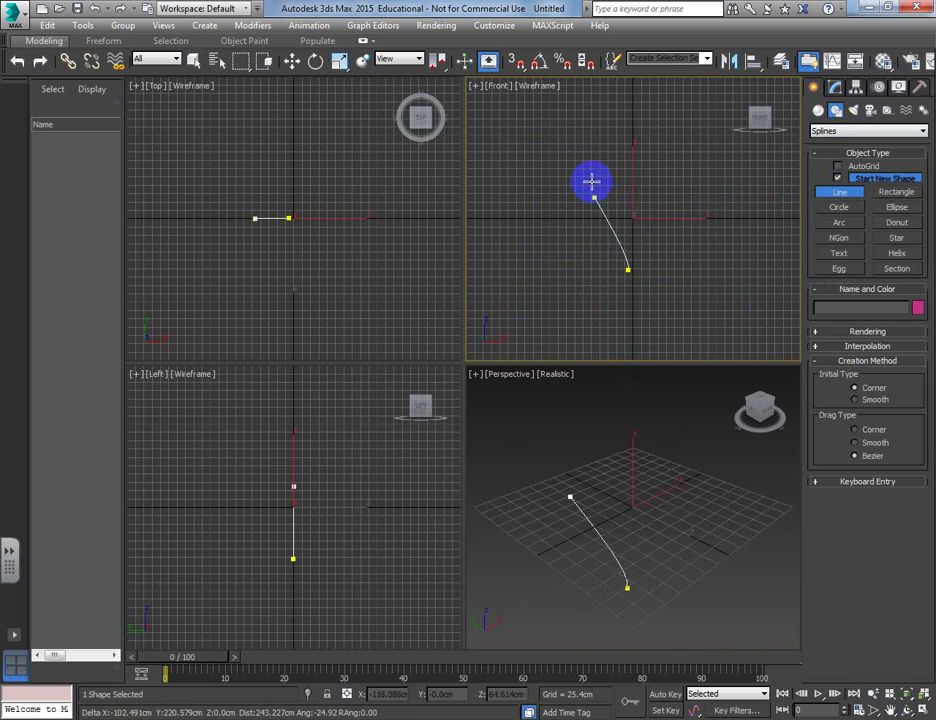
{"action": "left_click_drag", "start_coordinate": [616, 205], "coordinate": [604, 215]}
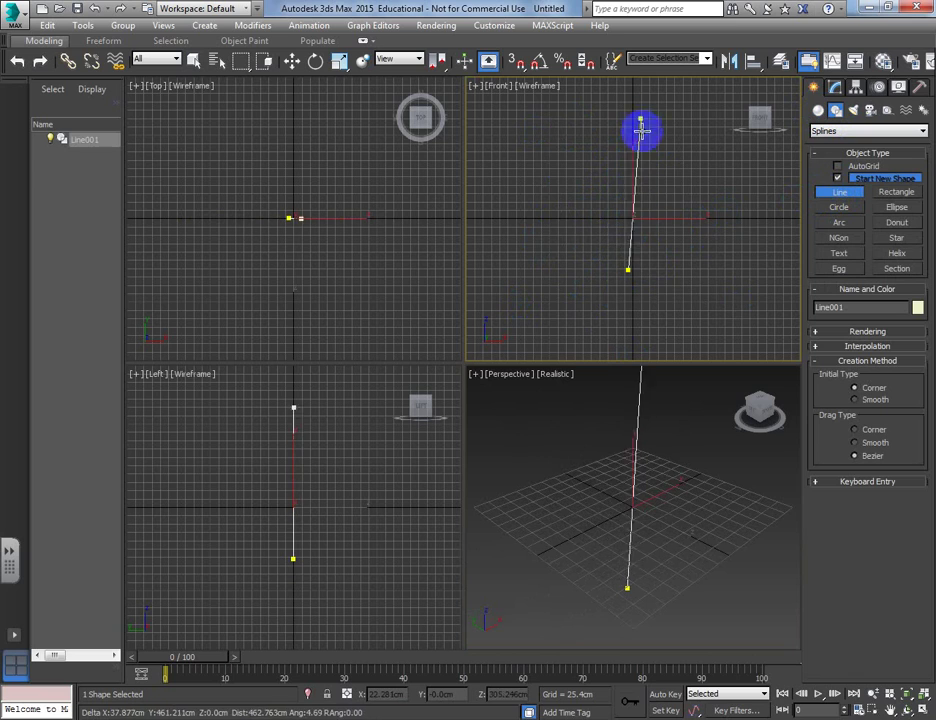
{"action": "left_click_drag", "start_coordinate": [624, 147], "coordinate": [643, 182]}
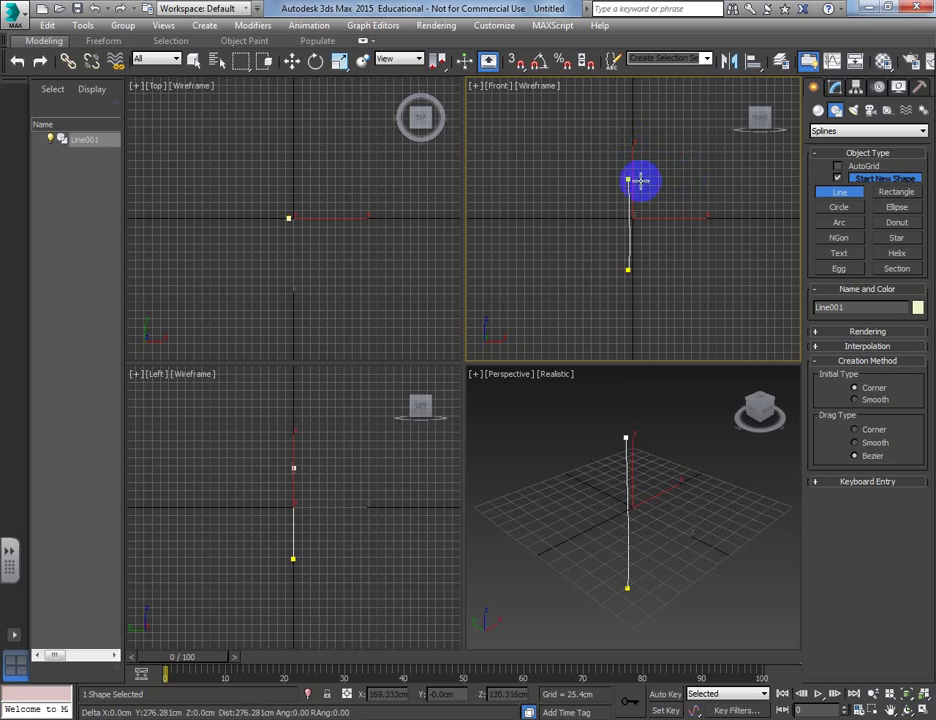
{"action": "left_click", "coordinate": [628, 128]}
{"action": "right_click", "coordinate": [699, 176]}
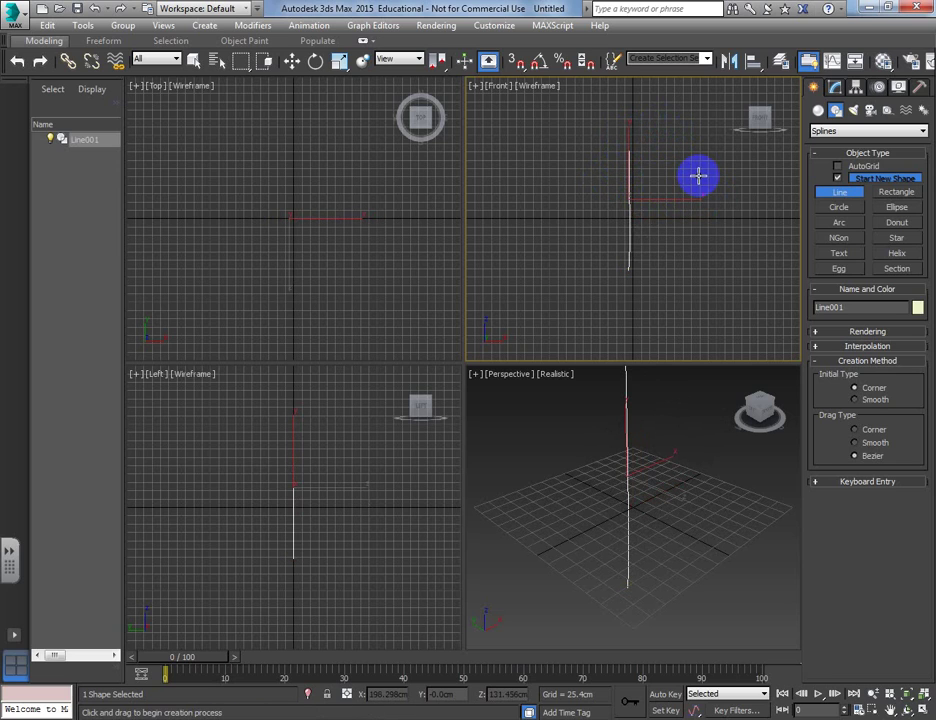
{"action": "key", "text": "ctrl+z"}
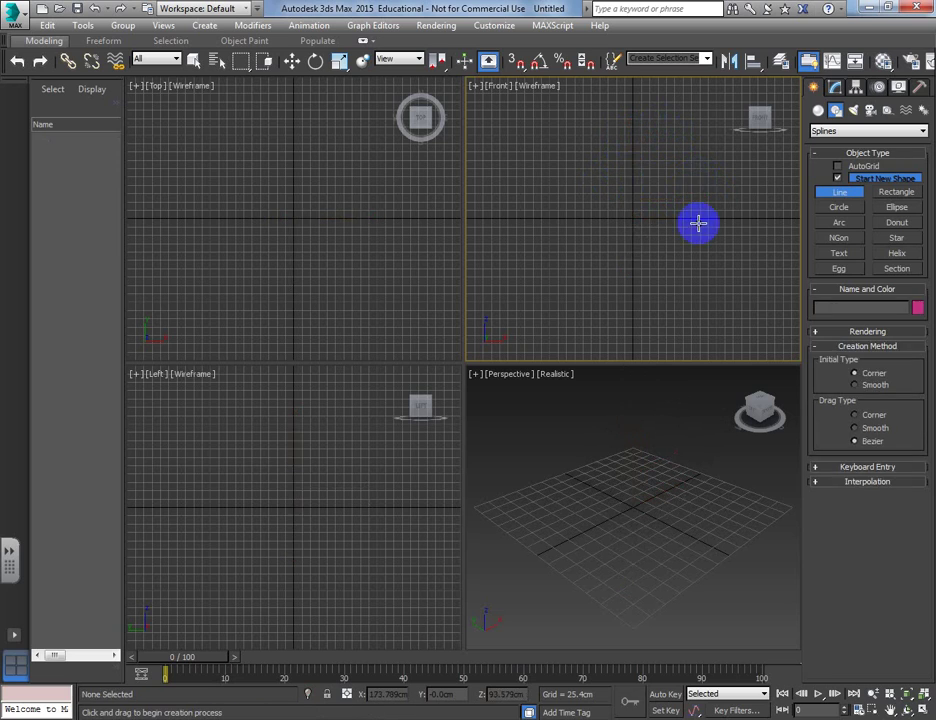
- Draw stepped straight segments of a new line in the Front viewport, with the drag type at Bezier
{"action": "left_click", "coordinate": [861, 445]}
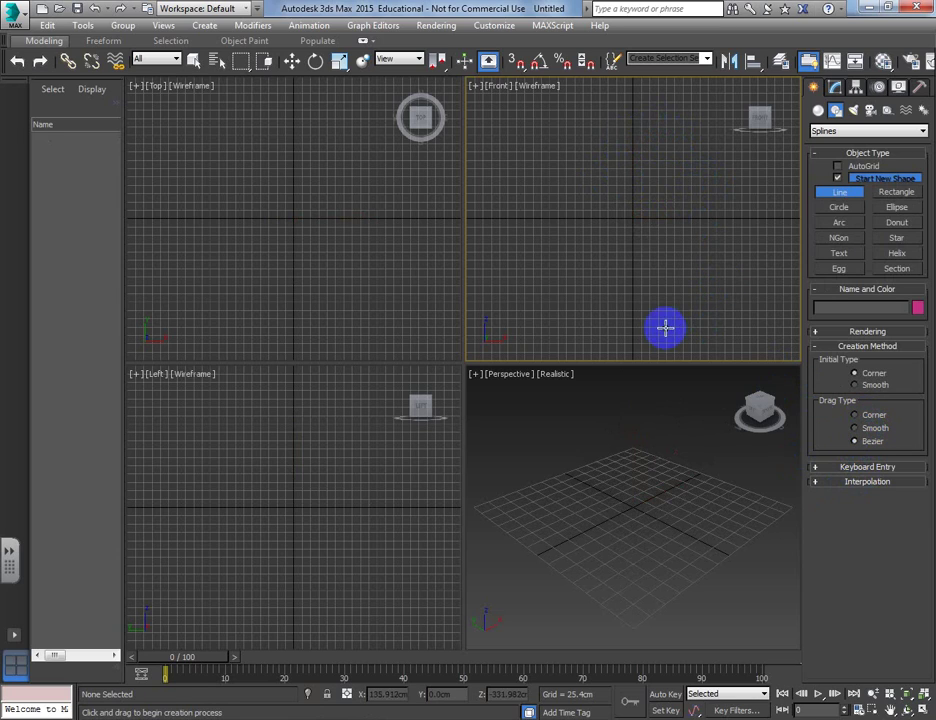
{"action": "left_click", "coordinate": [665, 327]}
{"action": "left_click", "coordinate": [665, 242]}
{"action": "left_click", "coordinate": [596, 242]}
{"action": "left_click", "coordinate": [595, 190]}
{"action": "left_click", "coordinate": [551, 190]}
{"action": "left_click", "coordinate": [551, 140]}
{"action": "left_click", "coordinate": [621, 140]}
{"action": "left_click", "coordinate": [621, 174]}
- Close the stepped outline with curved Bezier segments back to its first vertex, and undo the shape
{"action": "left_click_drag", "start_coordinate": [668, 179], "coordinate": [707, 271]}
{"action": "left_click", "coordinate": [736, 217]}
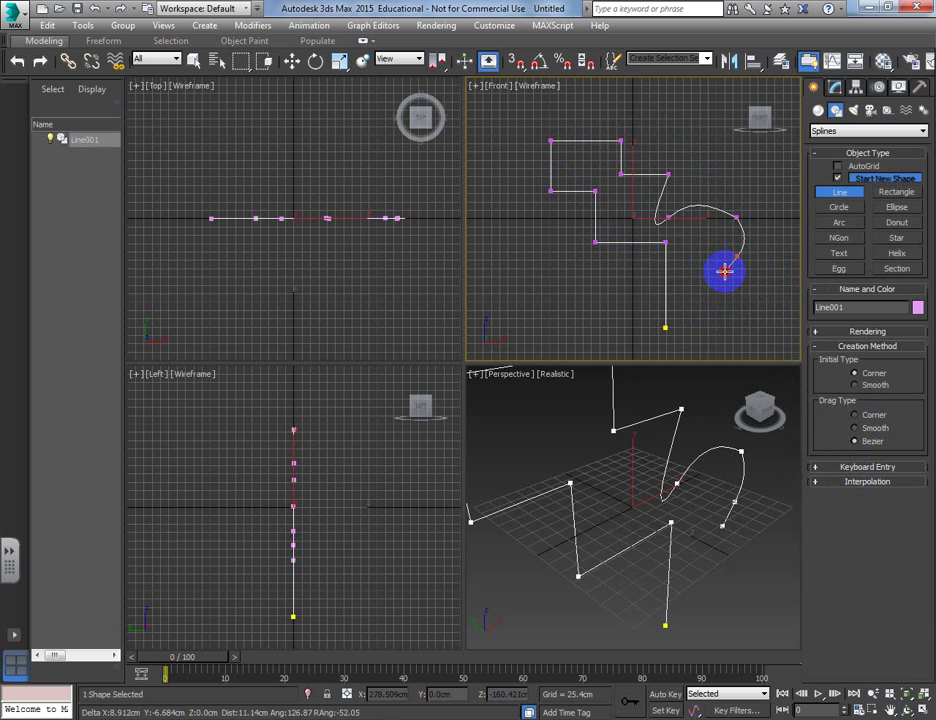
{"action": "left_click", "coordinate": [769, 297]}
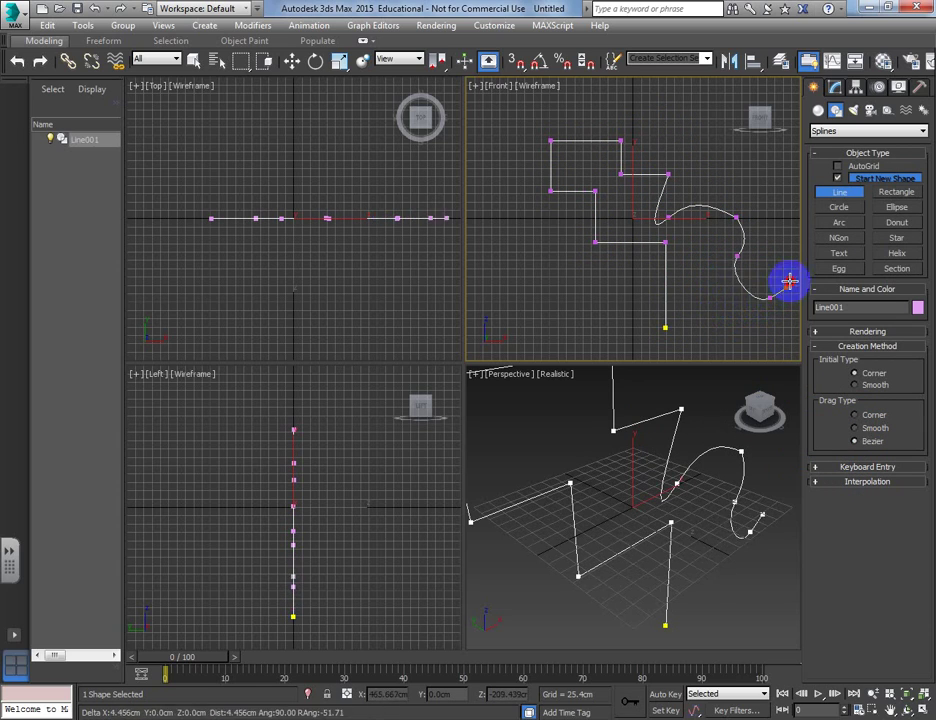
{"action": "left_click", "coordinate": [744, 340]}
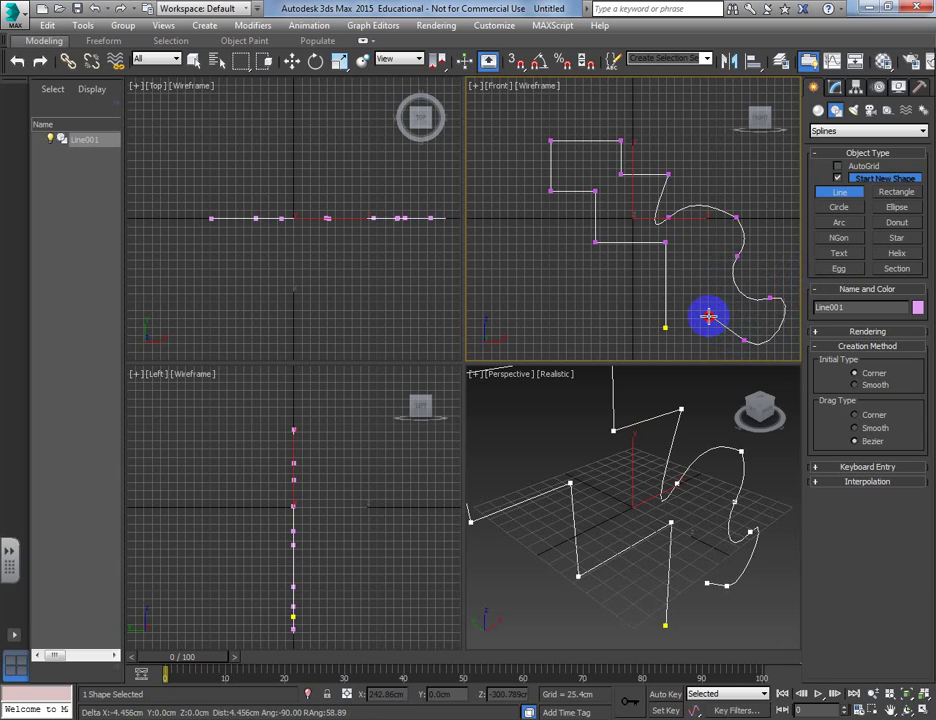
{"action": "left_click", "coordinate": [665, 327]}
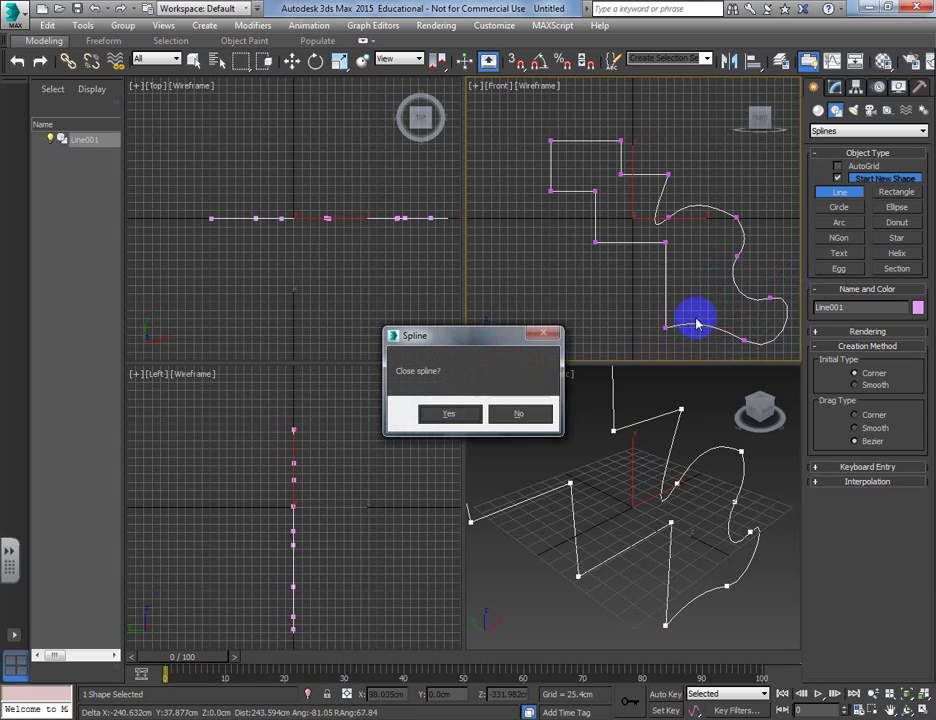
{"action": "left_click", "coordinate": [466, 413]}
{"action": "key", "text": "ctrl+z"}
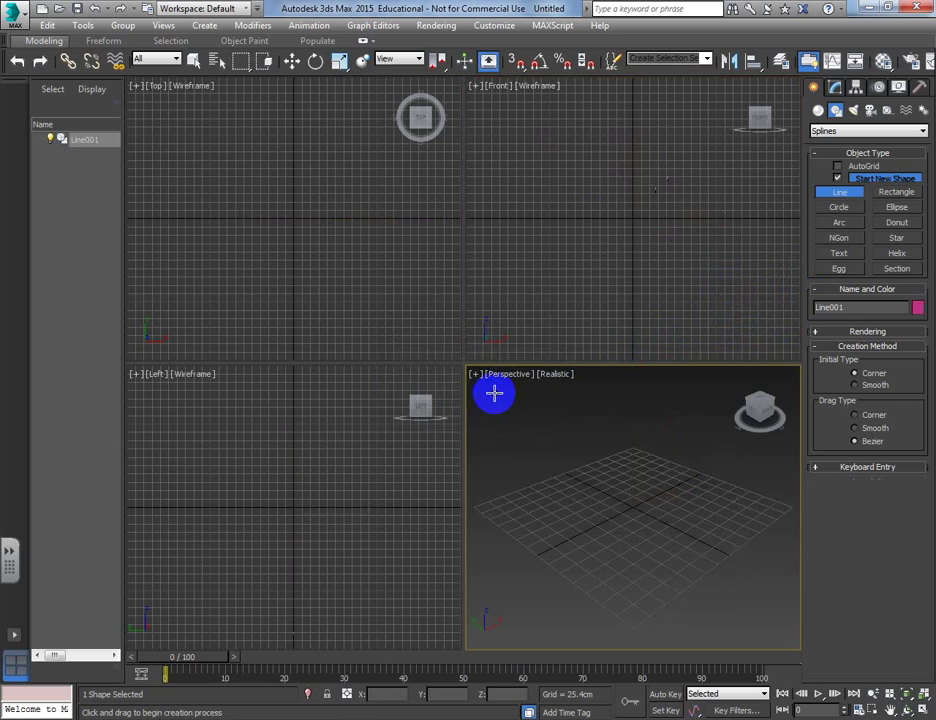
- Draw a closed spline with a curved top and straight sides in the Front viewport, and delete it
{"action": "left_click", "coordinate": [571, 287]}
{"action": "left_click_drag", "start_coordinate": [602, 218], "coordinate": [660, 195]}
{"action": "left_click", "coordinate": [715, 212]}
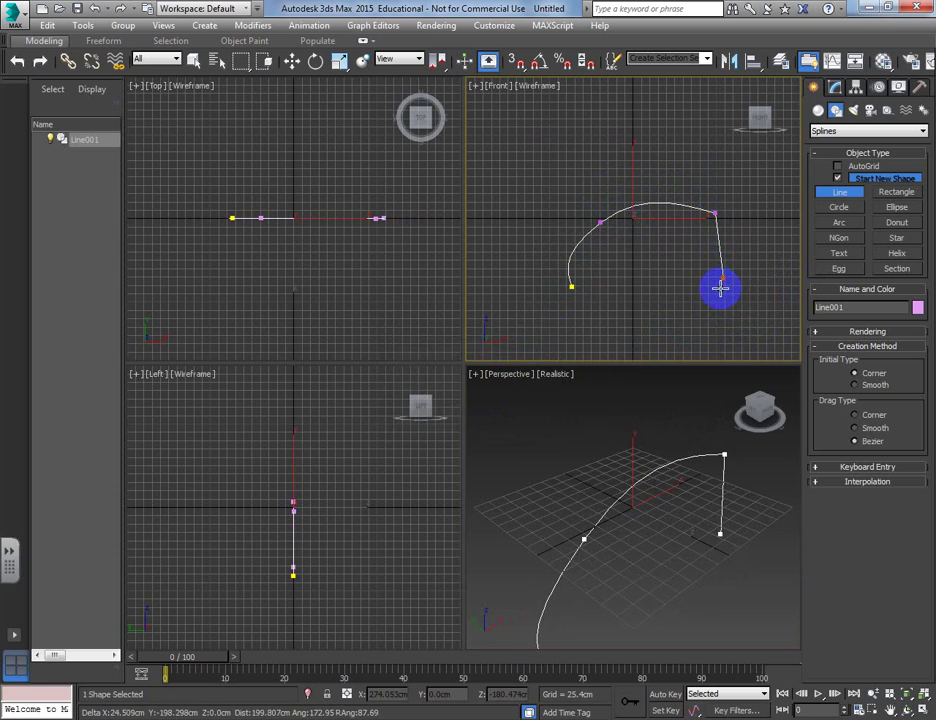
{"action": "left_click", "coordinate": [715, 295]}
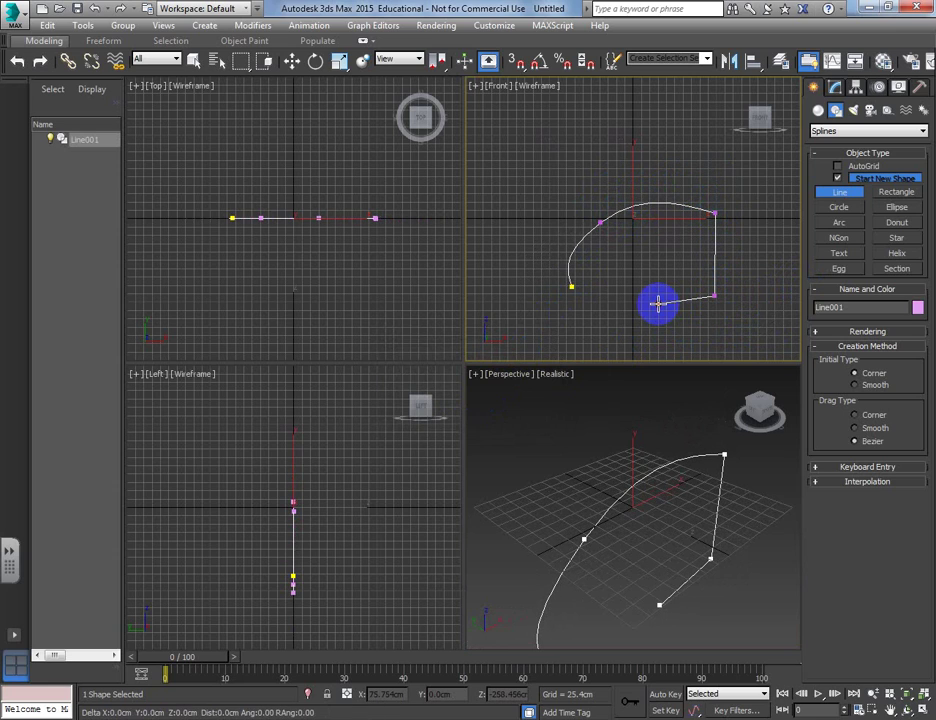
{"action": "left_click", "coordinate": [657, 303]}
{"action": "left_click", "coordinate": [597, 303]}
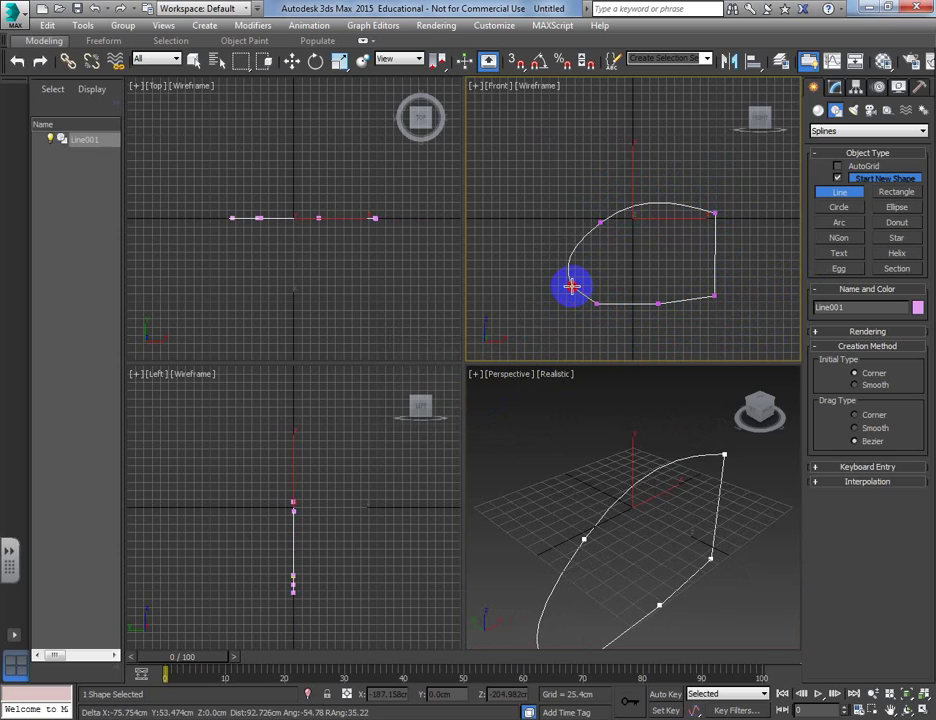
{"action": "left_click", "coordinate": [571, 287]}
{"action": "left_click", "coordinate": [472, 412]}
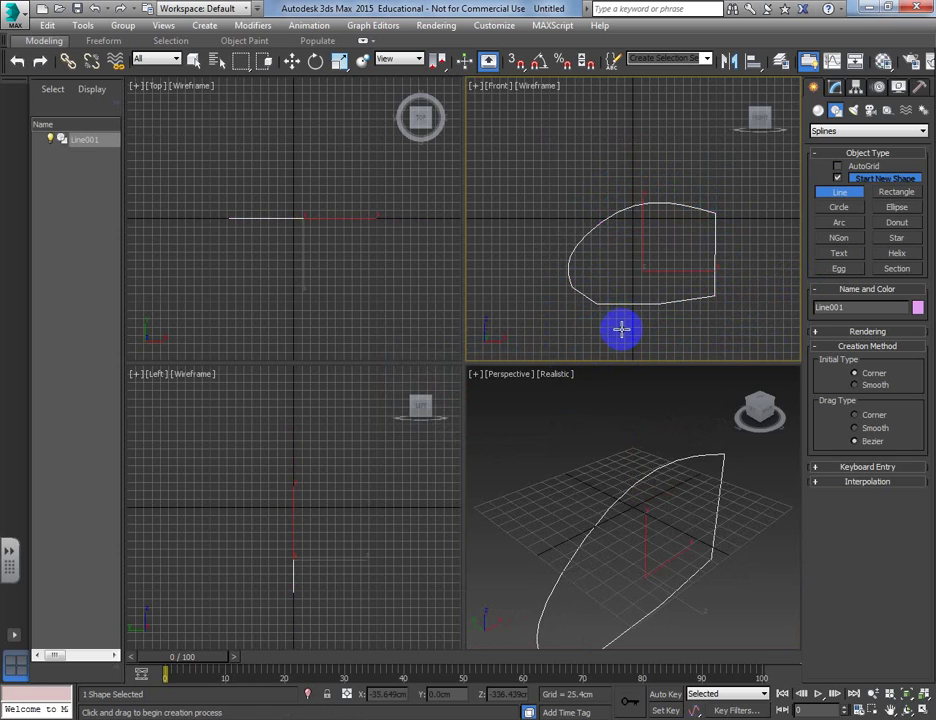
{"action": "key", "text": "Delete"}
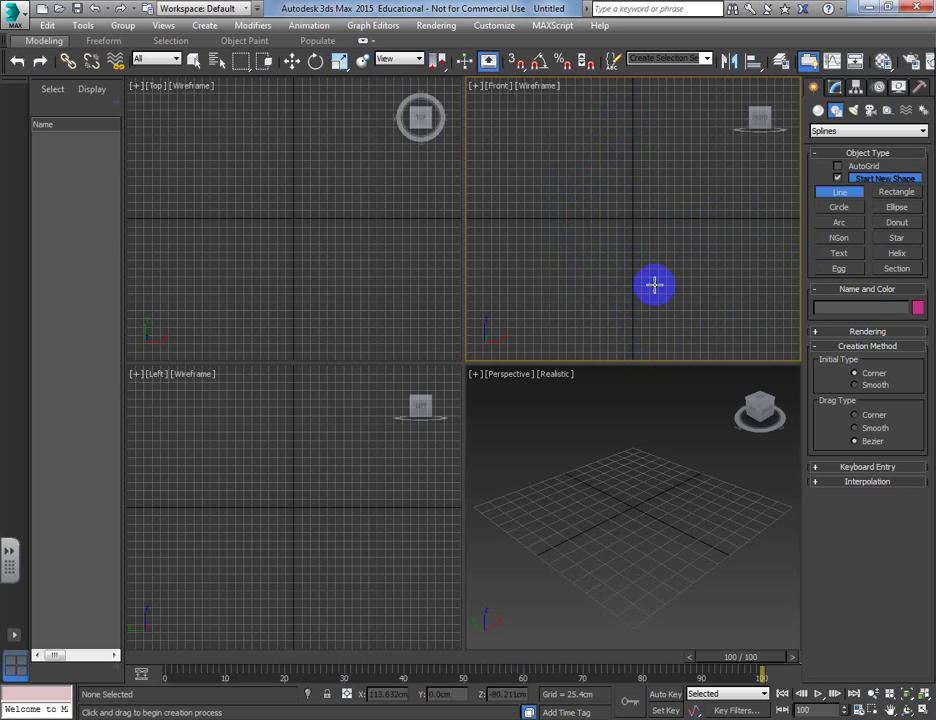
- Draw an open J-shaped line in the Front viewport, curving from the lower end into a long straight vertical run
{"action": "left_click", "coordinate": [582, 345]}
{"action": "left_click_drag", "start_coordinate": [681, 277], "coordinate": [681, 107]}
{"action": "right_click", "coordinate": [681, 107]}
- Render the Perspective view to check whether the line shows up, and close the rendered image
{"action": "left_click", "coordinate": [700, 552]}
{"action": "middle_click_drag", "start_coordinate": [683, 549], "coordinate": [688, 510], "text": "ctrl+alt"}
{"action": "key", "text": "shift+q"}
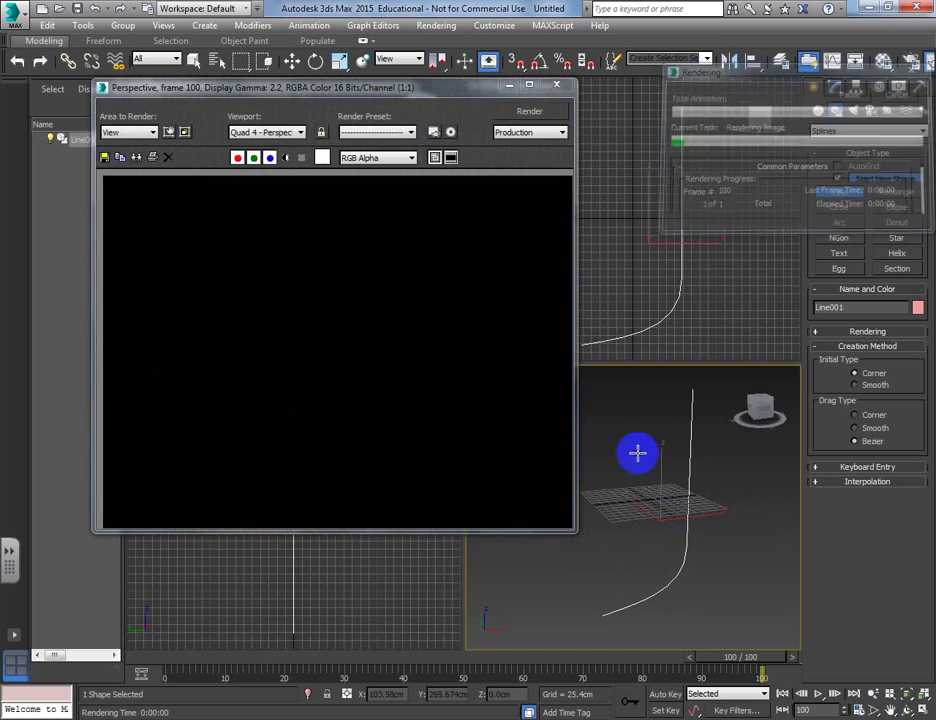
{"action": "left_click", "coordinate": [561, 84]}
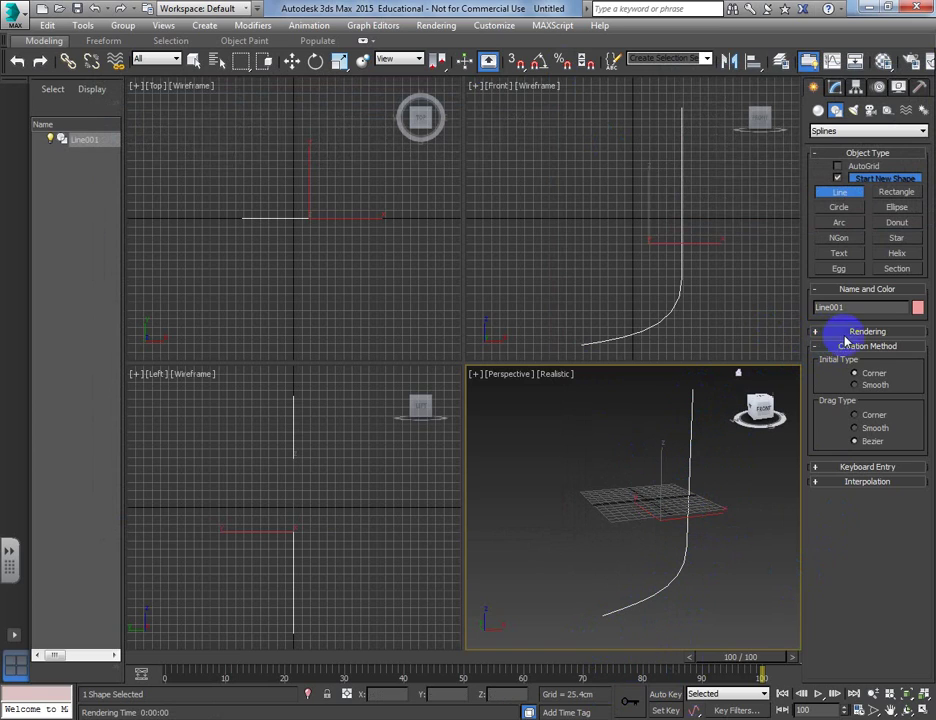
- Enable the line's thickness both in the renderer and in the viewport
{"action": "left_click", "coordinate": [836, 88]}
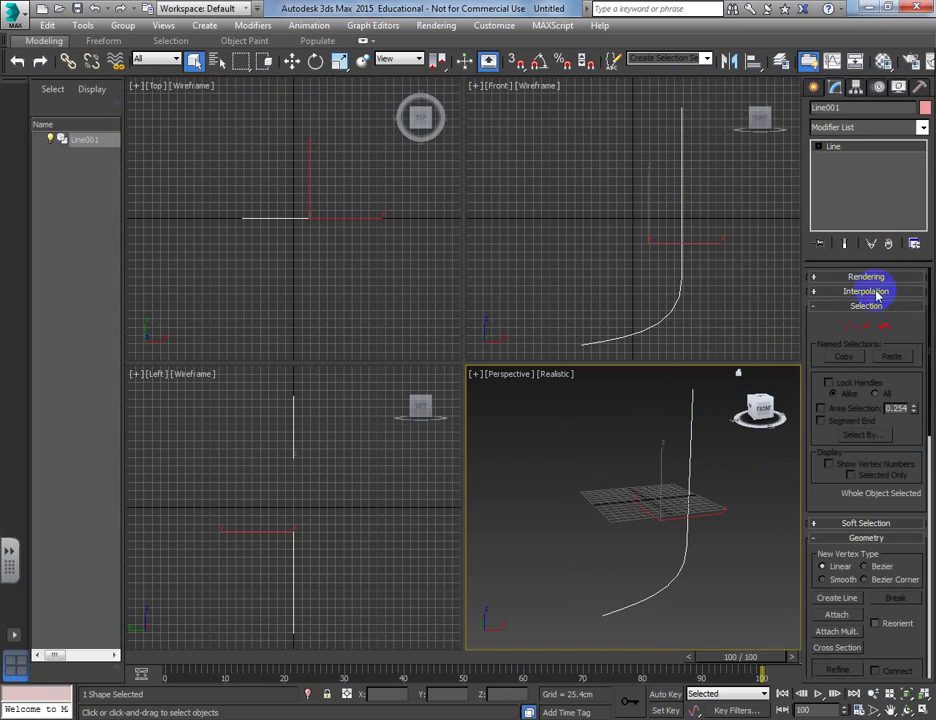
{"action": "left_click", "coordinate": [855, 279]}
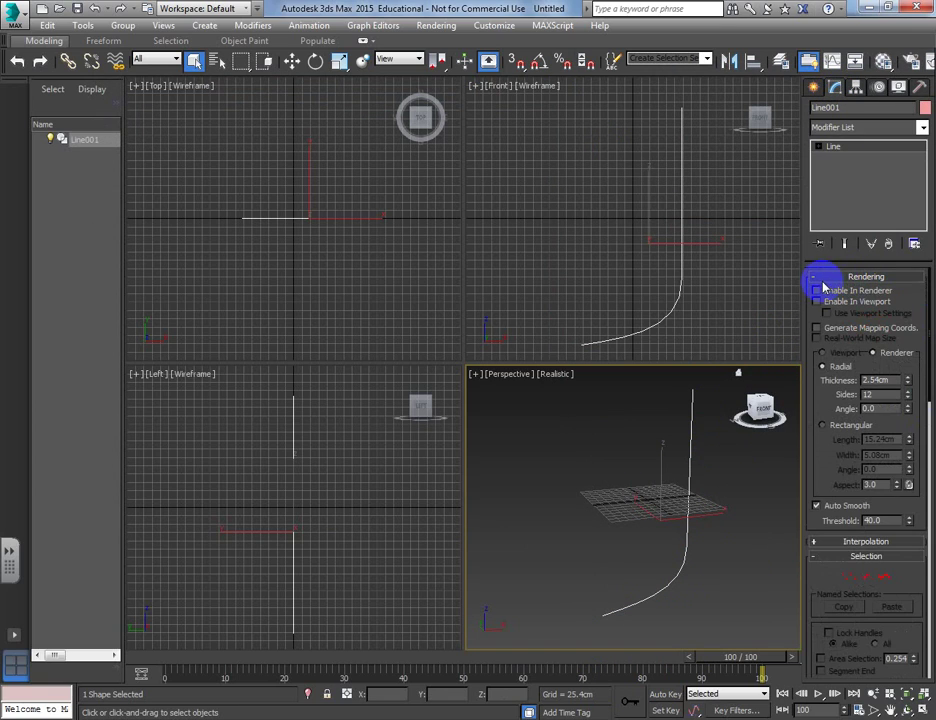
{"action": "left_click", "coordinate": [818, 292]}
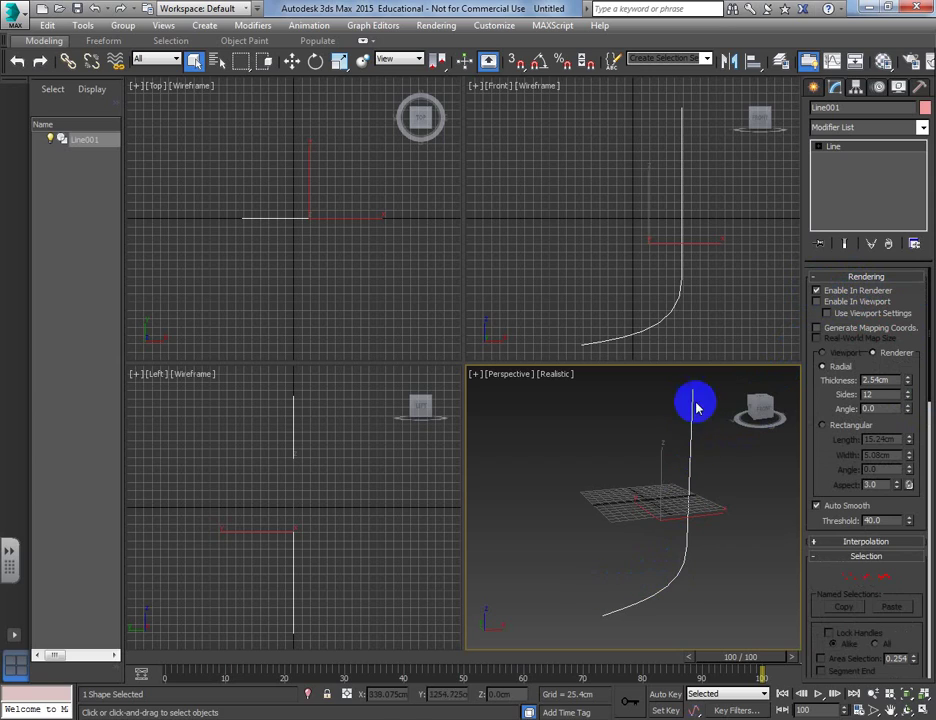
{"action": "left_click", "coordinate": [818, 302]}
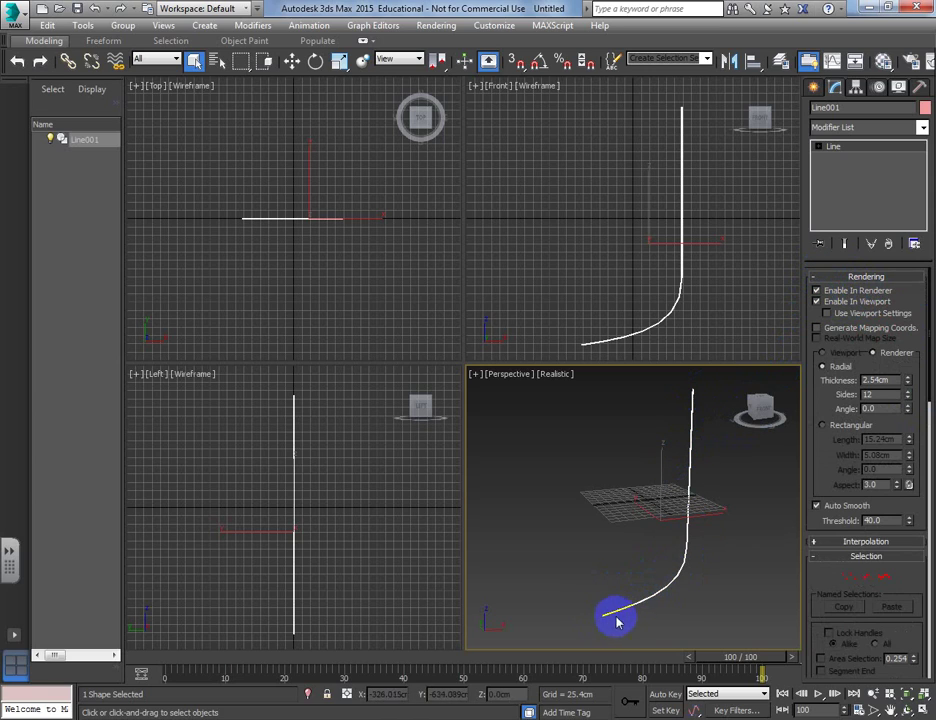
- Render a closer Perspective view of the thickened line's bend, and close the rendered image
{"action": "scroll", "coordinate": [640, 610], "scroll_direction": "up", "scroll_amount": 5}
{"action": "middle_click_drag", "start_coordinate": [570, 572], "coordinate": [606, 658]}
{"action": "key", "text": "shift+q"}
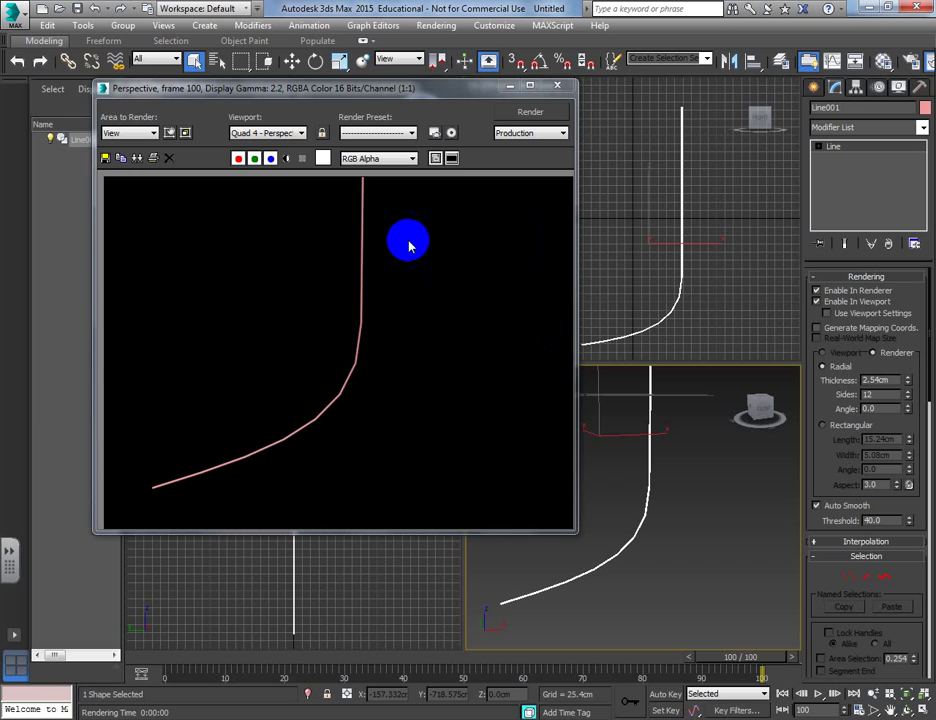
{"action": "left_click", "coordinate": [557, 85]}
{"action": "mouse_move", "coordinate": [665, 515]}
{"action": "middle_mouse_down"}
{"action": "mouse_move", "coordinate": [650, 476]}
{"action": "mouse_move", "coordinate": [654, 548]}
{"action": "mouse_move", "coordinate": [668, 526]}
{"action": "middle_mouse_up"}
- Try 15 interpolation steps on the line with the viewport statistics shown, and settle on 8 steps
{"action": "left_click", "coordinate": [868, 543]}
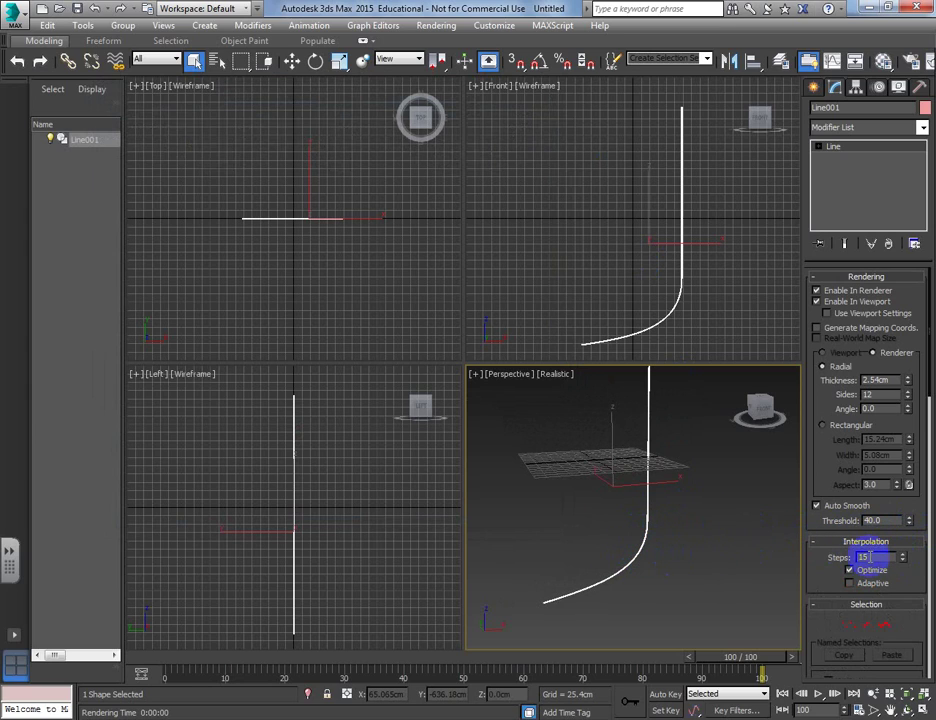
{"action": "left_click", "coordinate": [659, 486]}
{"action": "key", "text": "7"}
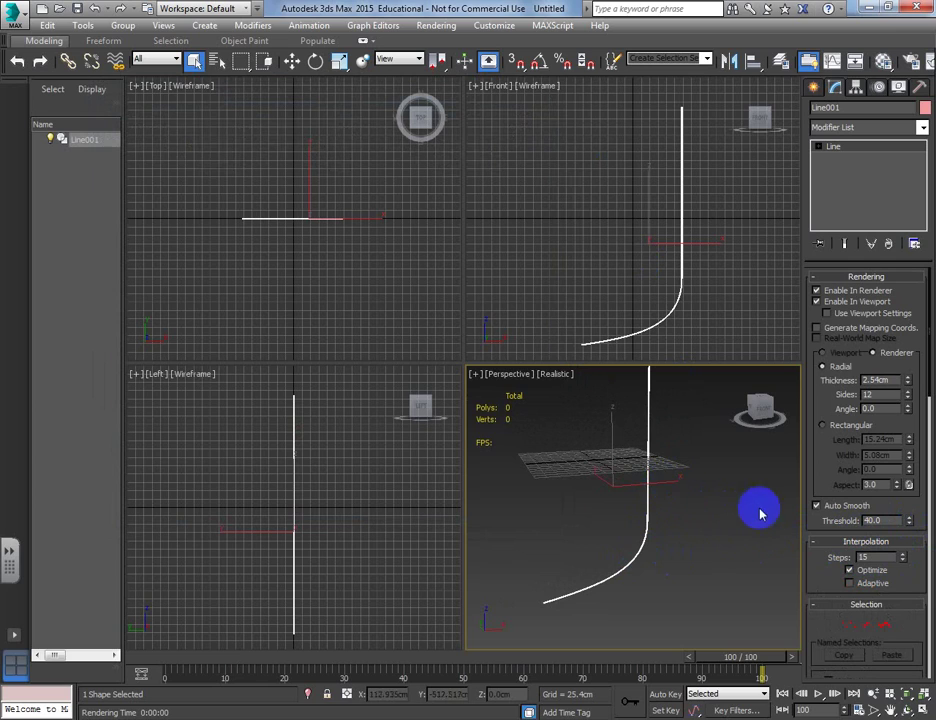
{"action": "left_click", "coordinate": [648, 533]}
{"action": "left_click", "coordinate": [646, 533]}
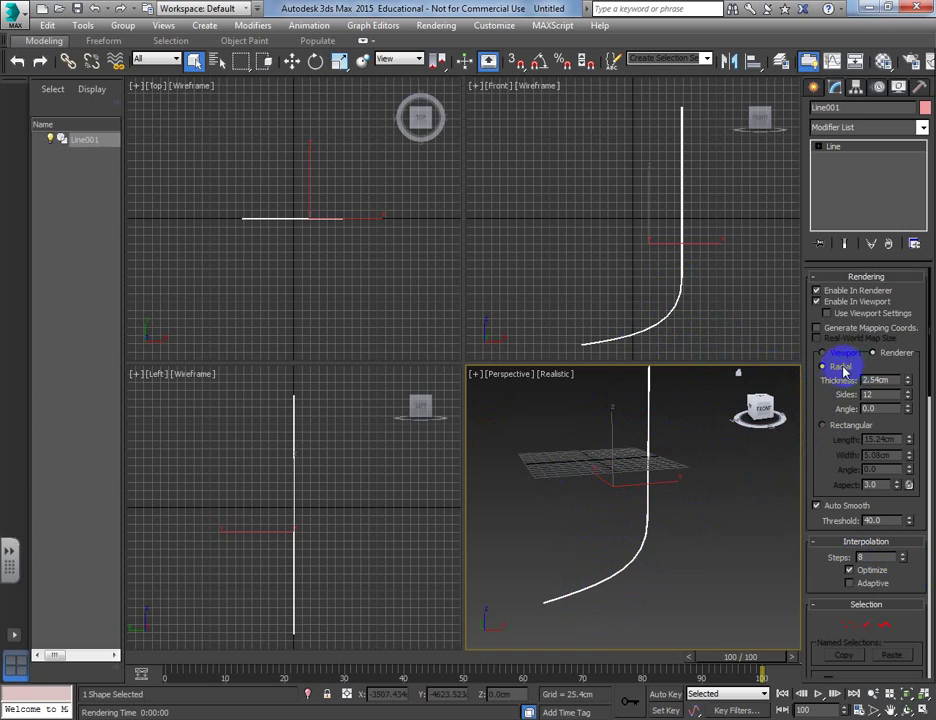
- Switch the line's cross-section to Rectangular with a length of about 22.555 cm and a width of about 7.925 cm
{"action": "scroll", "coordinate": [545, 610], "scroll_direction": "up", "scroll_amount": 3}
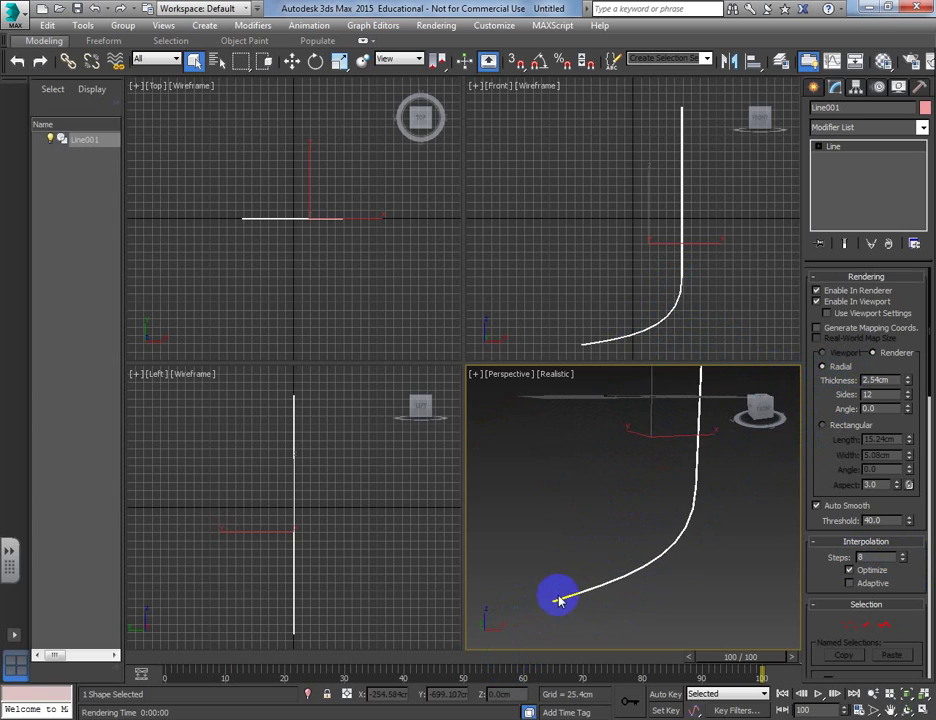
{"action": "scroll", "coordinate": [560, 600], "scroll_direction": "down", "scroll_amount": 3}
{"action": "middle_click_drag", "start_coordinate": [633, 559], "coordinate": [567, 603]}
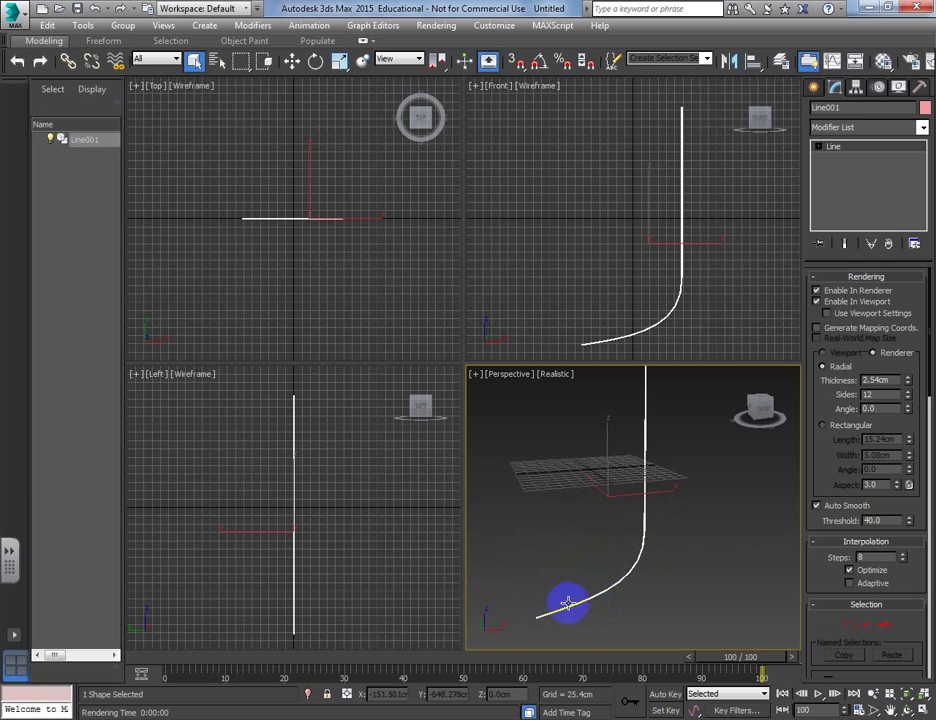
{"action": "left_click", "coordinate": [850, 427]}
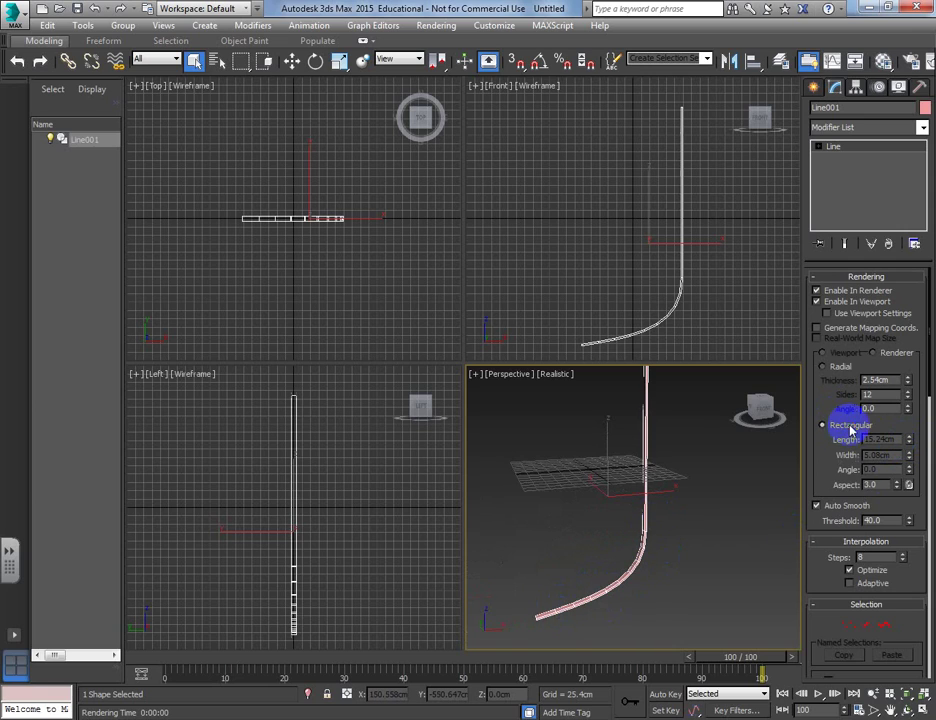
{"action": "left_click", "coordinate": [903, 455]}
{"action": "left_click_drag", "start_coordinate": [913, 440], "coordinate": [909, 478]}
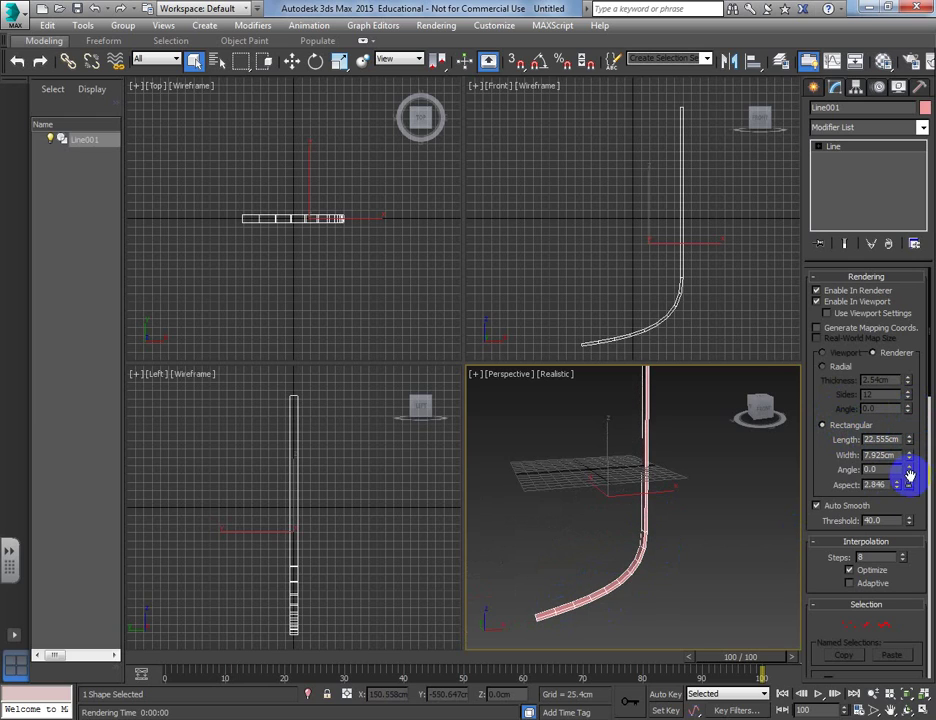
- Enlarge the line's rectangular cross-section to about 72.177 cm in length and about 48.183 cm in width
{"action": "left_click_drag", "start_coordinate": [907, 415], "coordinate": [907, 70]}
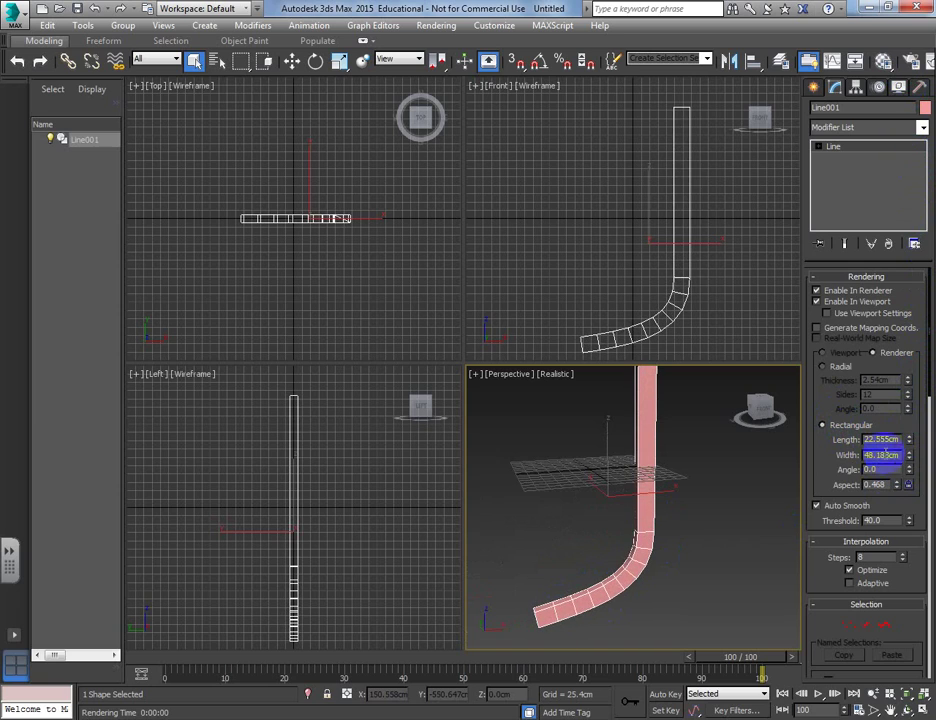
{"action": "left_click_drag", "start_coordinate": [909, 436], "coordinate": [902, 278]}
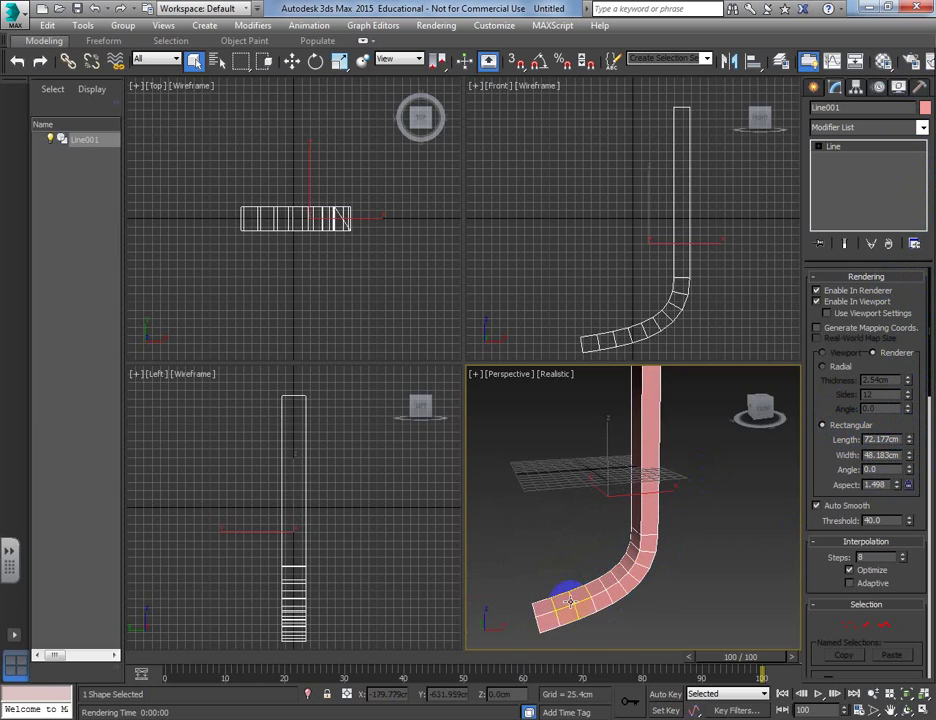
{"action": "middle_click_drag", "start_coordinate": [549, 612], "coordinate": [530, 670], "text": "alt"}
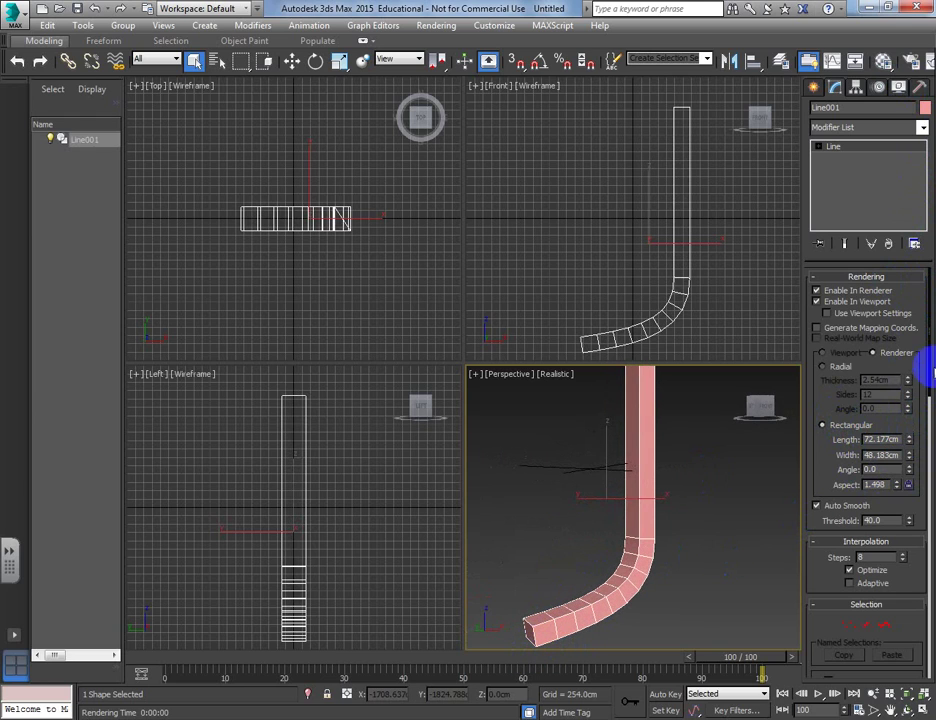
- Switch the line's cross-section to Radial with a thickness of about 55.702 cm and 8 sides
{"action": "left_click", "coordinate": [843, 369]}
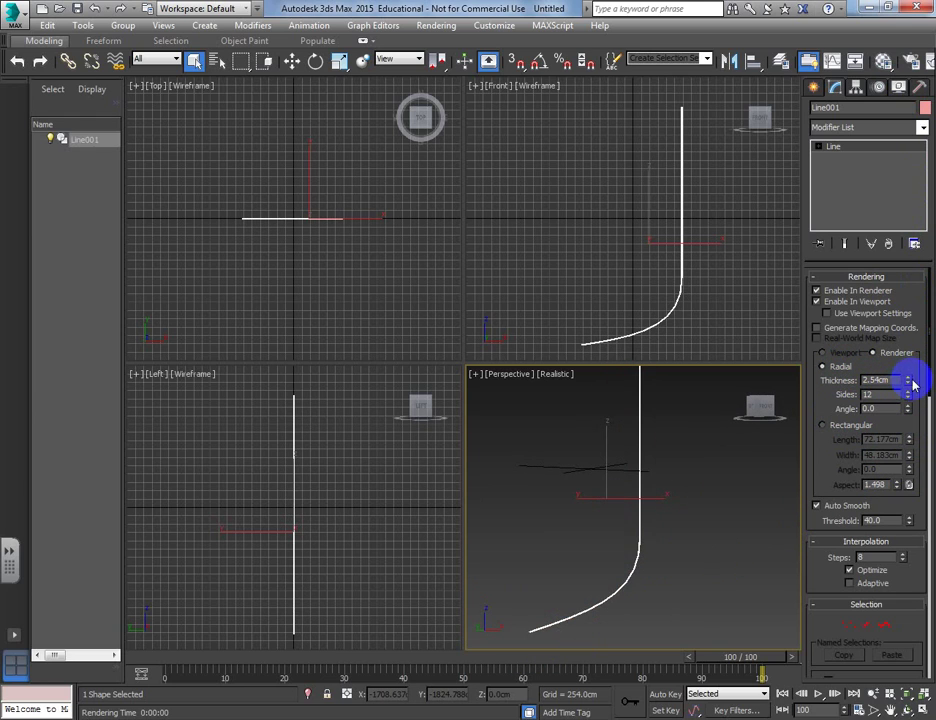
{"action": "left_click_drag", "start_coordinate": [910, 380], "coordinate": [848, 322]}
{"action": "middle_click_drag", "start_coordinate": [660, 579], "coordinate": [610, 565], "text": "alt"}
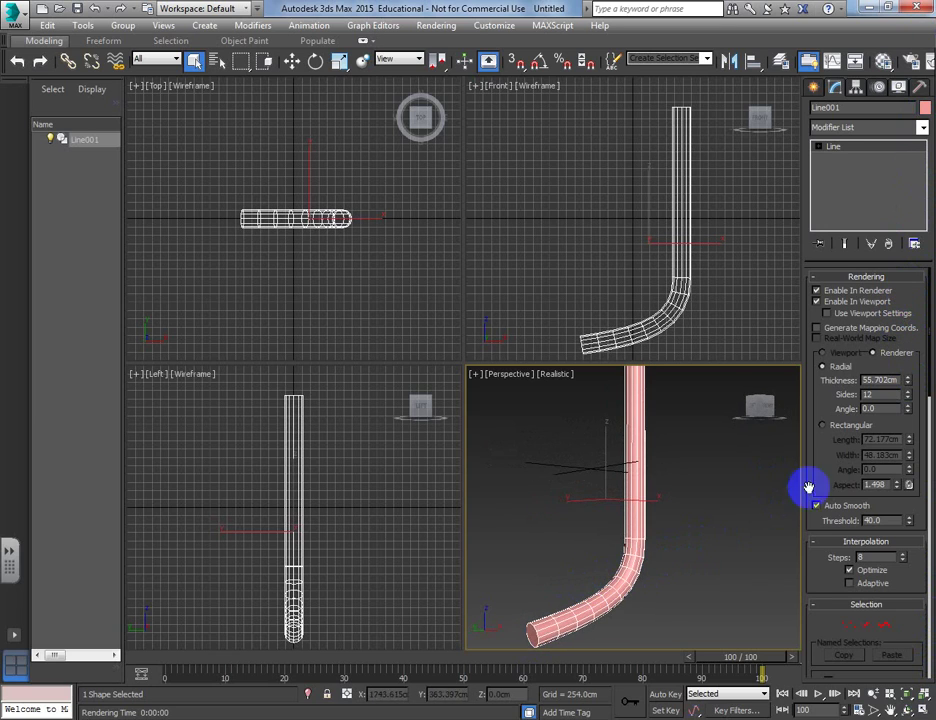
{"action": "left_click_drag", "start_coordinate": [908, 396], "coordinate": [912, 344]}
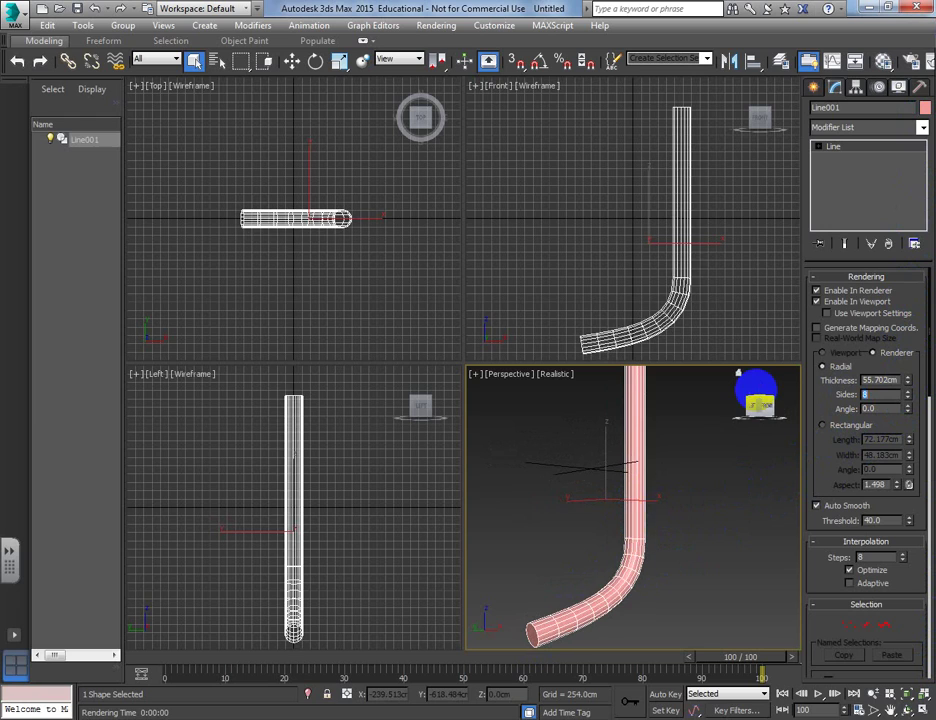
{"action": "key", "text": "Return"}
{"action": "middle_click_drag", "start_coordinate": [572, 638], "coordinate": [598, 592], "text": "alt"}
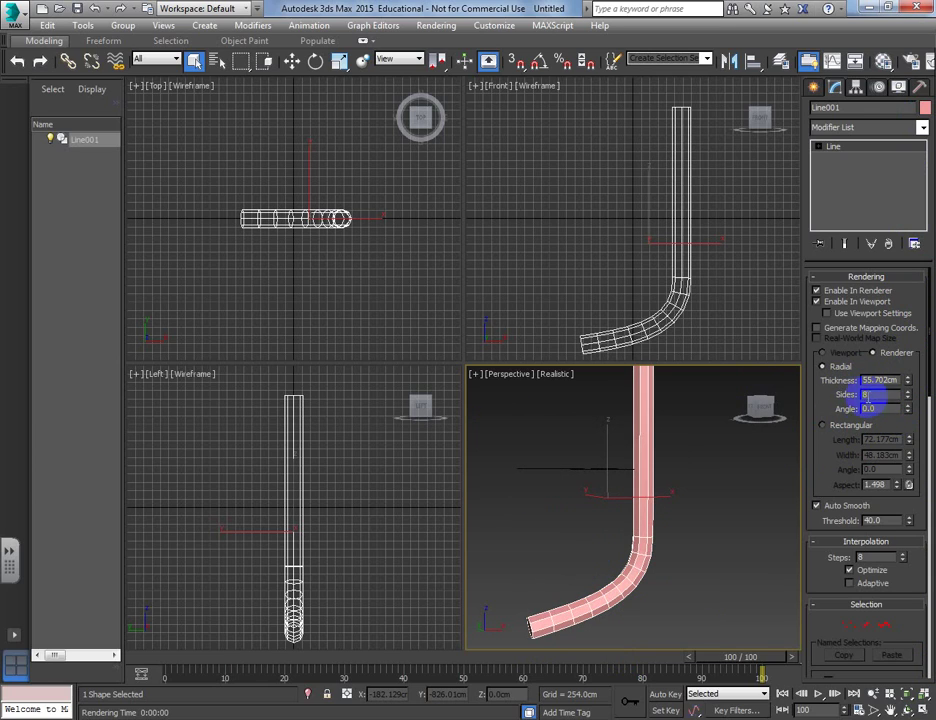
{"action": "scroll", "coordinate": [642, 509], "scroll_direction": "down", "scroll_amount": 2}
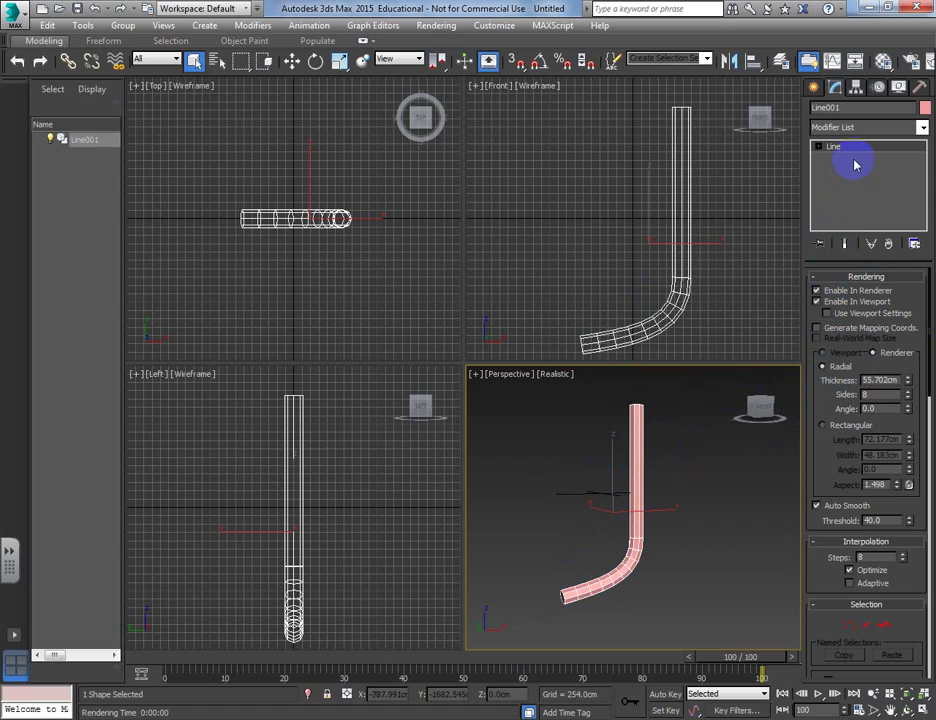
- Delete the line and restart the Line tool with thickness disabled in both the renderer and the viewport
{"action": "key", "text": "Delete"}
{"action": "left_click", "coordinate": [815, 88]}
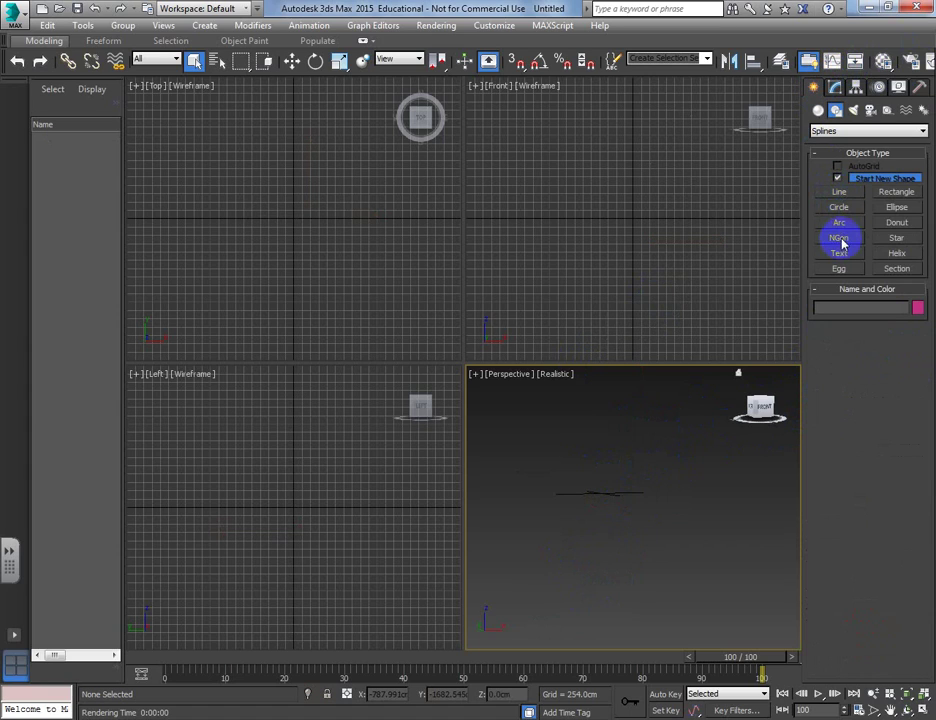
{"action": "left_click", "coordinate": [840, 192]}
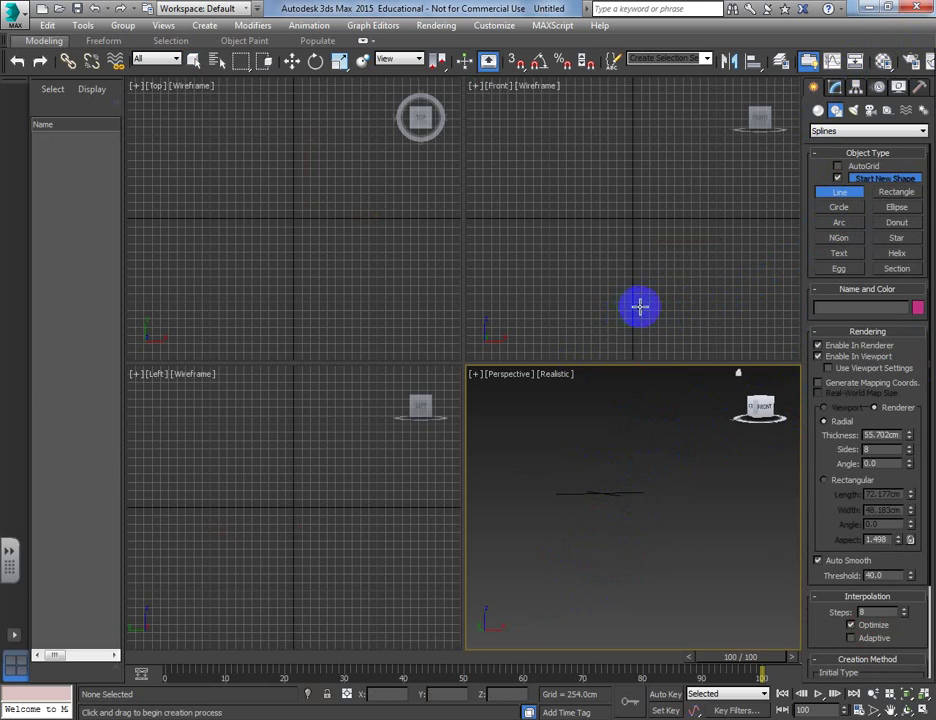
{"action": "left_click", "coordinate": [536, 306]}
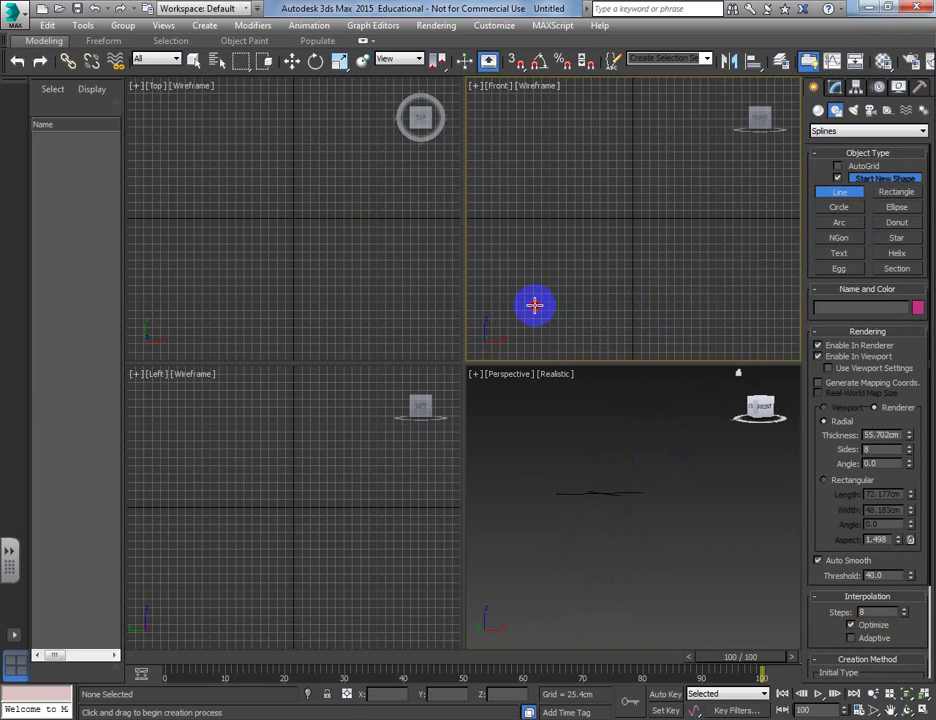
{"action": "right_click", "coordinate": [645, 302]}
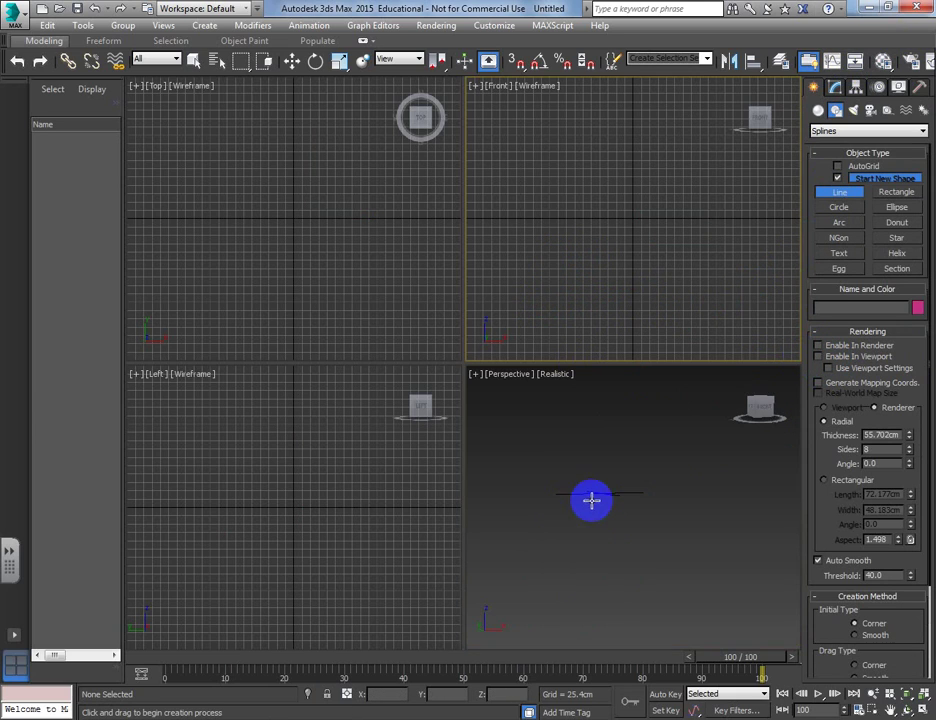
- Try to draw a closed line directly in the Perspective view, and undo it
{"action": "scroll", "coordinate": [590, 550], "scroll_direction": "up", "scroll_amount": 3}
{"action": "left_click", "coordinate": [586, 555]}
{"action": "left_click", "coordinate": [649, 499]}
{"action": "left_click", "coordinate": [616, 432]}
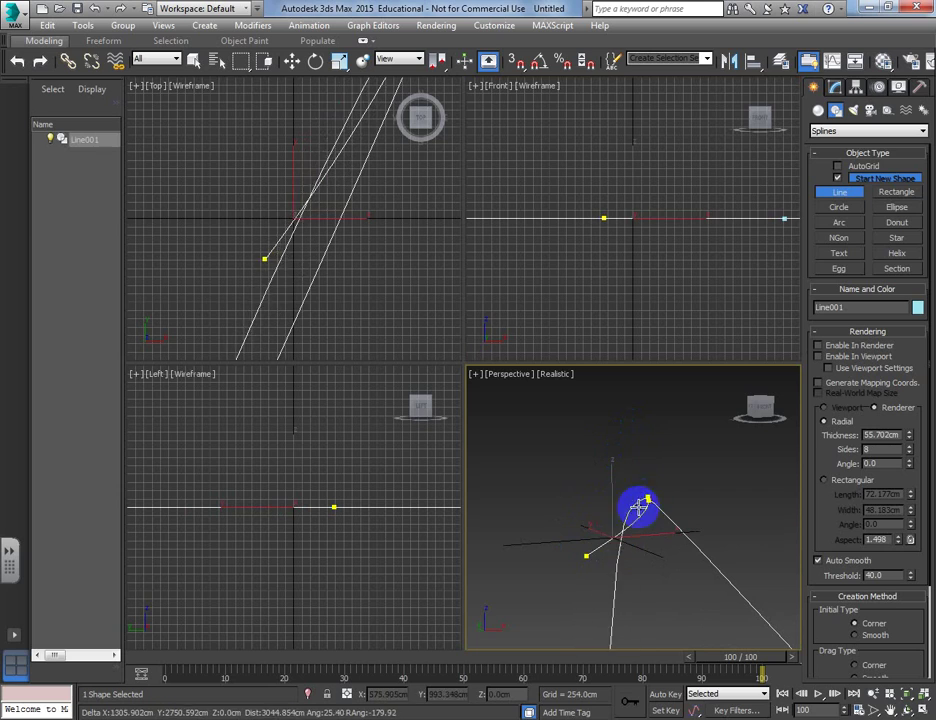
{"action": "left_click", "coordinate": [587, 556]}
{"action": "left_click", "coordinate": [448, 413]}
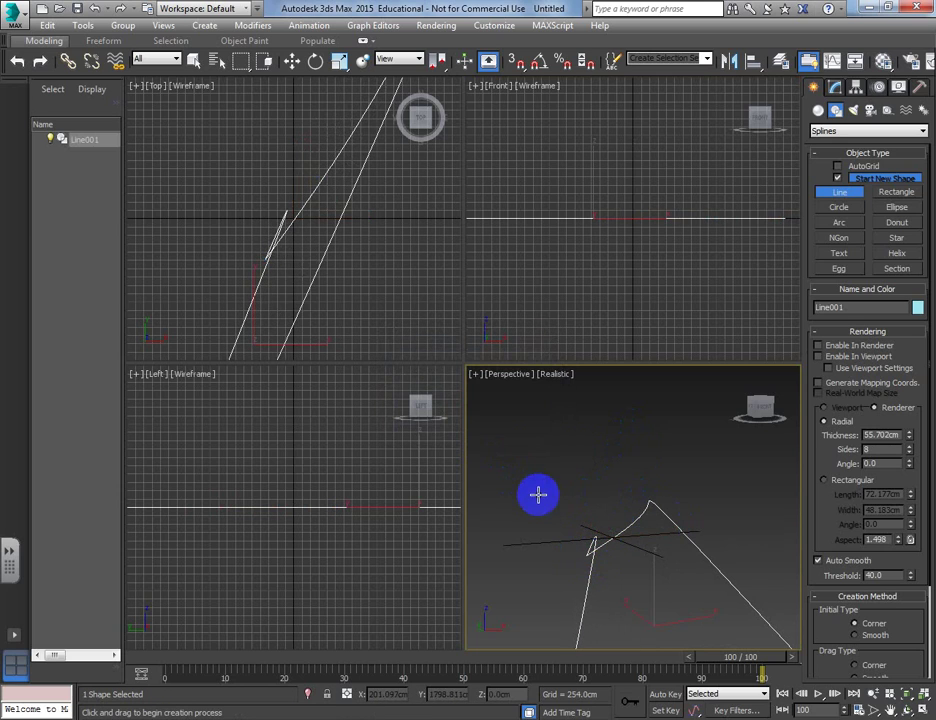
{"action": "key", "text": "ctrl+z"}
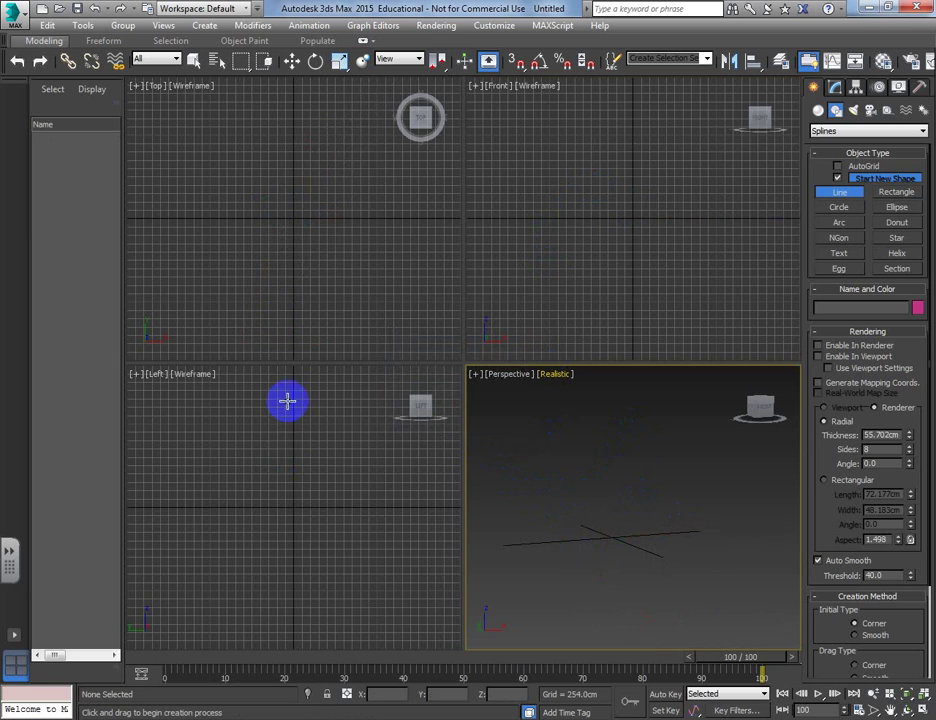
- Draw a closed eight-vertex line in the Front view, with a flat base, flaring sides and a notch in the upper edge
{"action": "left_click", "coordinate": [567, 270]}
{"action": "left_click", "coordinate": [698, 270]}
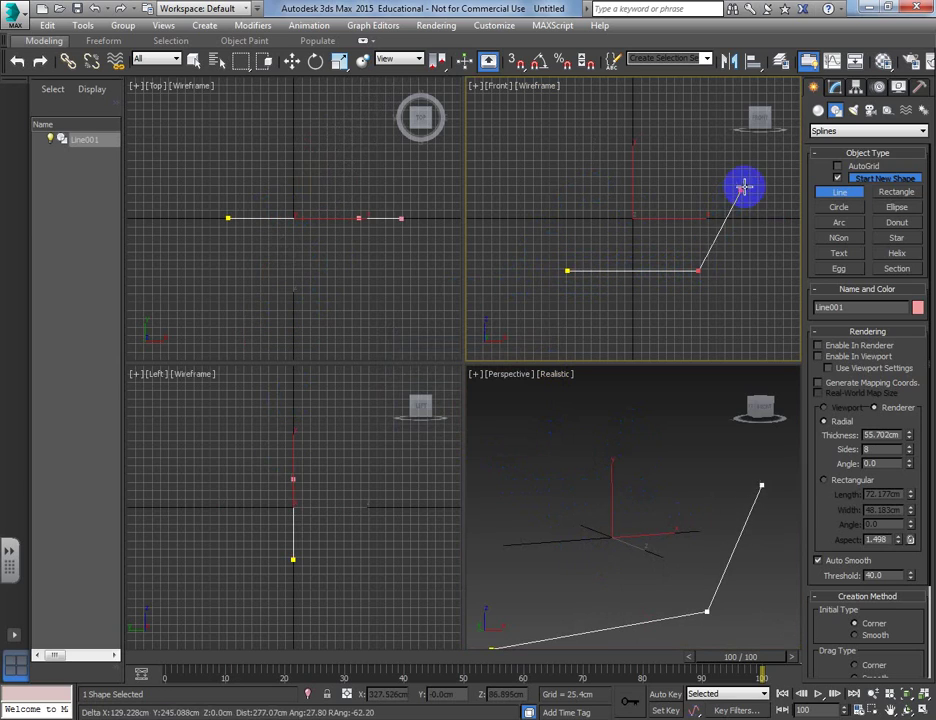
{"action": "left_click", "coordinate": [762, 155]}
{"action": "left_click", "coordinate": [676, 156]}
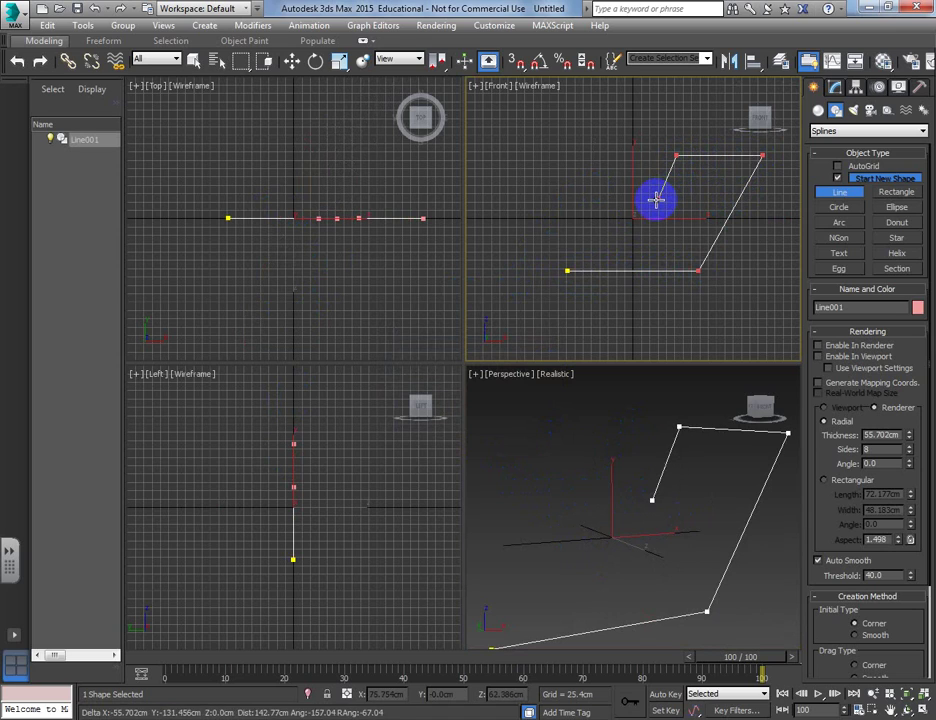
{"action": "left_click", "coordinate": [654, 200]}
{"action": "left_click", "coordinate": [607, 200]}
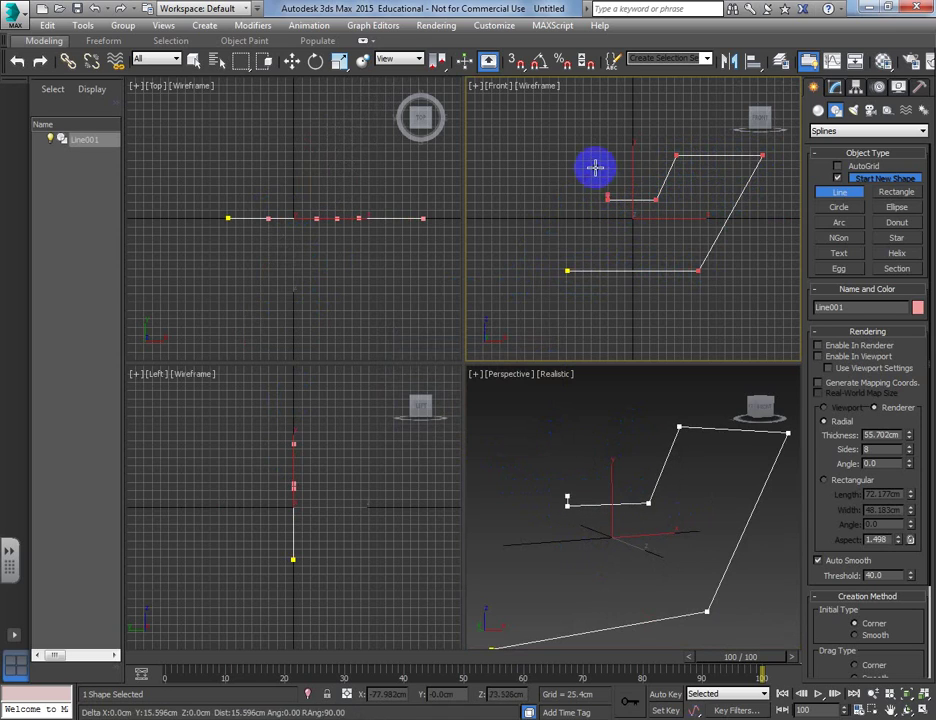
{"action": "left_click", "coordinate": [577, 153]}
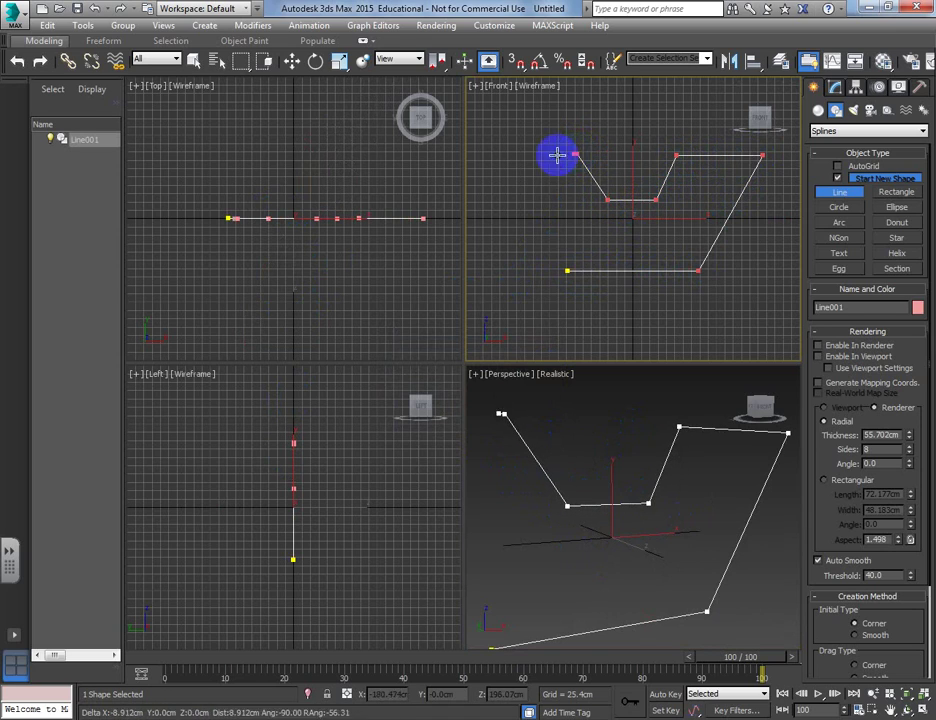
{"action": "left_click", "coordinate": [501, 155]}
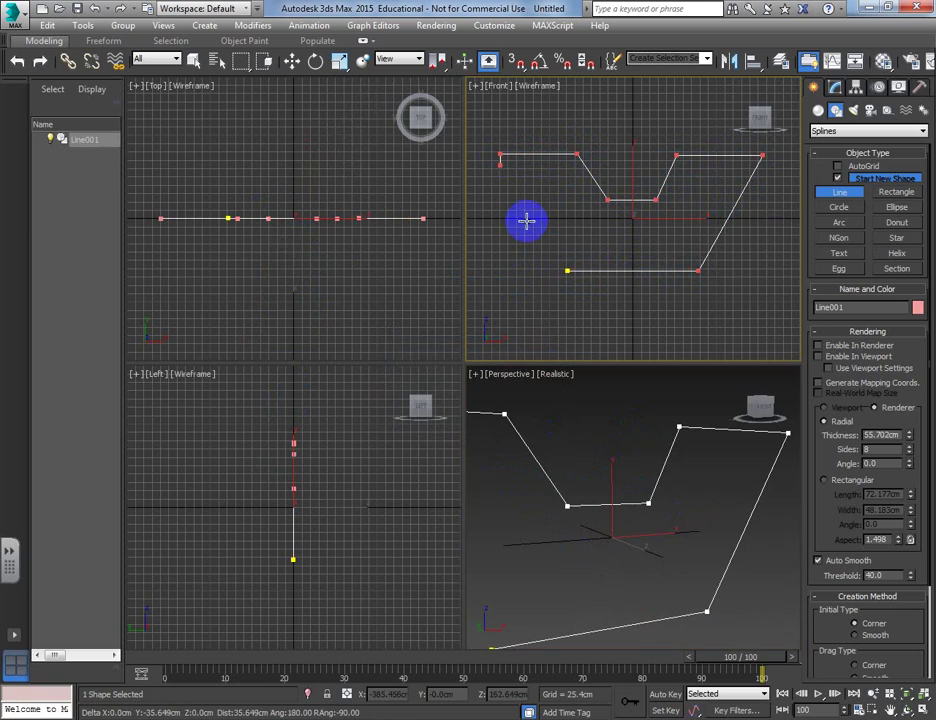
{"action": "left_click", "coordinate": [566, 270]}
{"action": "left_click", "coordinate": [447, 414]}
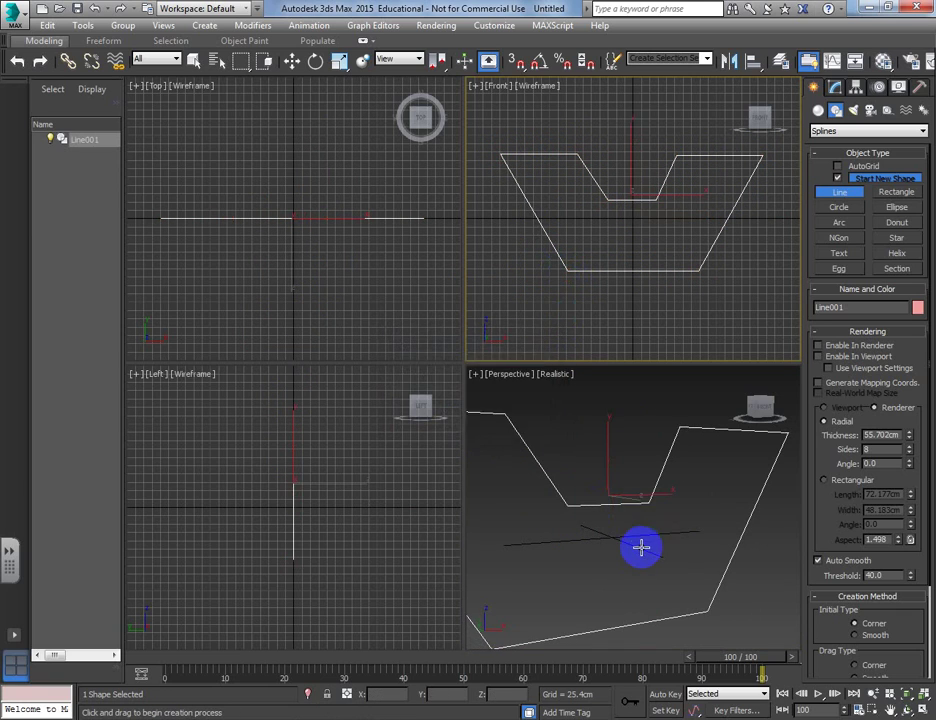
- Try thickness in the renderer and viewport on the closed outline, and turn both off again
{"action": "middle_click_drag", "start_coordinate": [622, 542], "coordinate": [628, 540]}
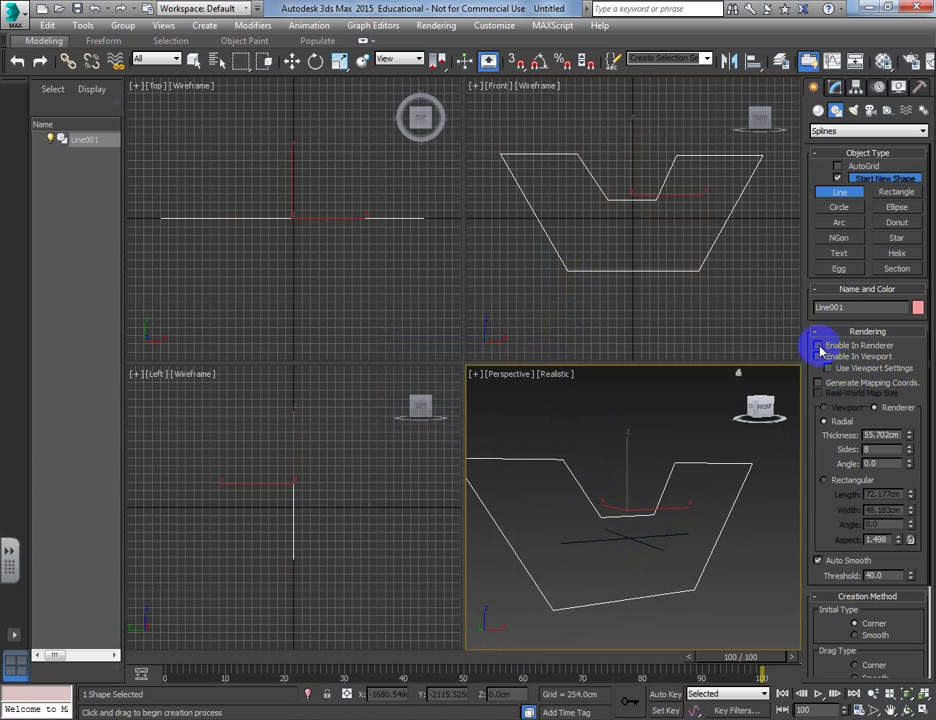
{"action": "left_click", "coordinate": [819, 357]}
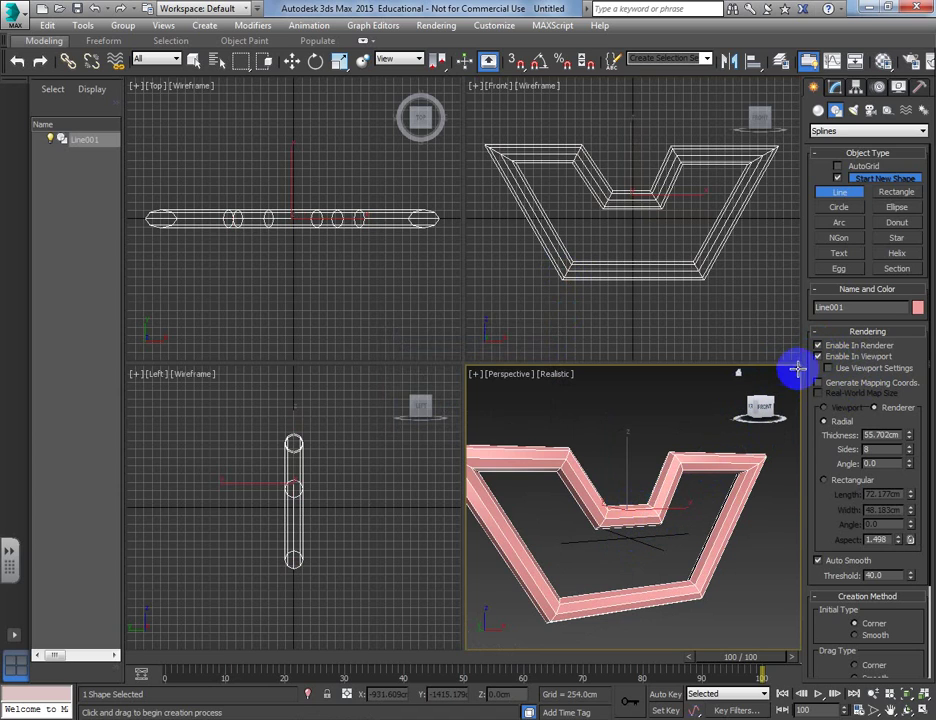
{"action": "left_click", "coordinate": [819, 357]}
{"action": "left_click", "coordinate": [819, 345]}
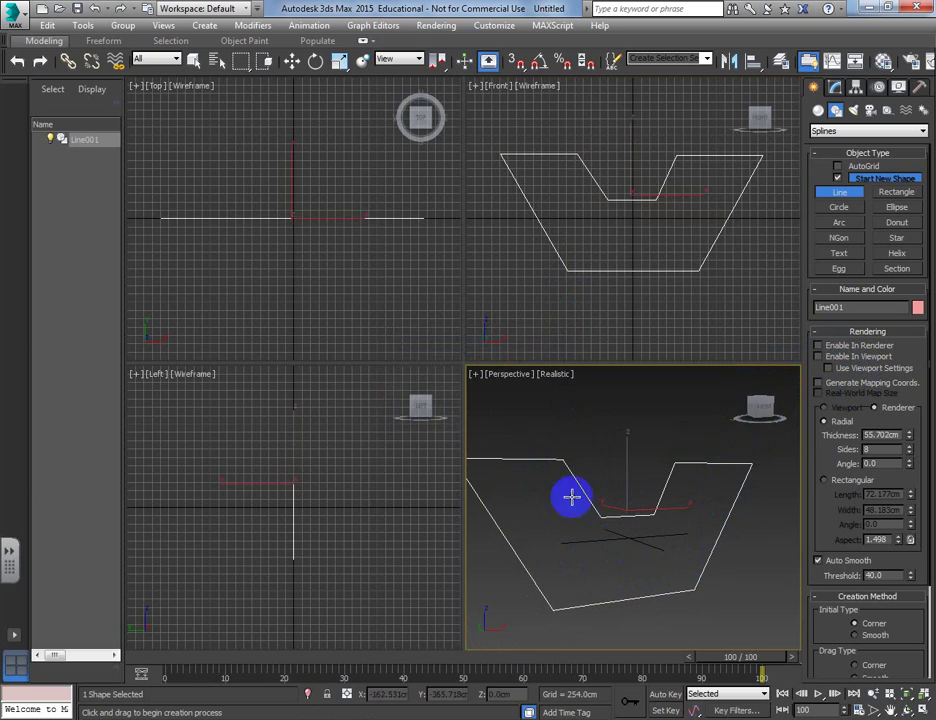
- Apply an Extrude modifier to the closed outline with an amount of about 242.57 cm, and inspect the solid in the Perspective view
{"action": "left_click", "coordinate": [836, 88]}
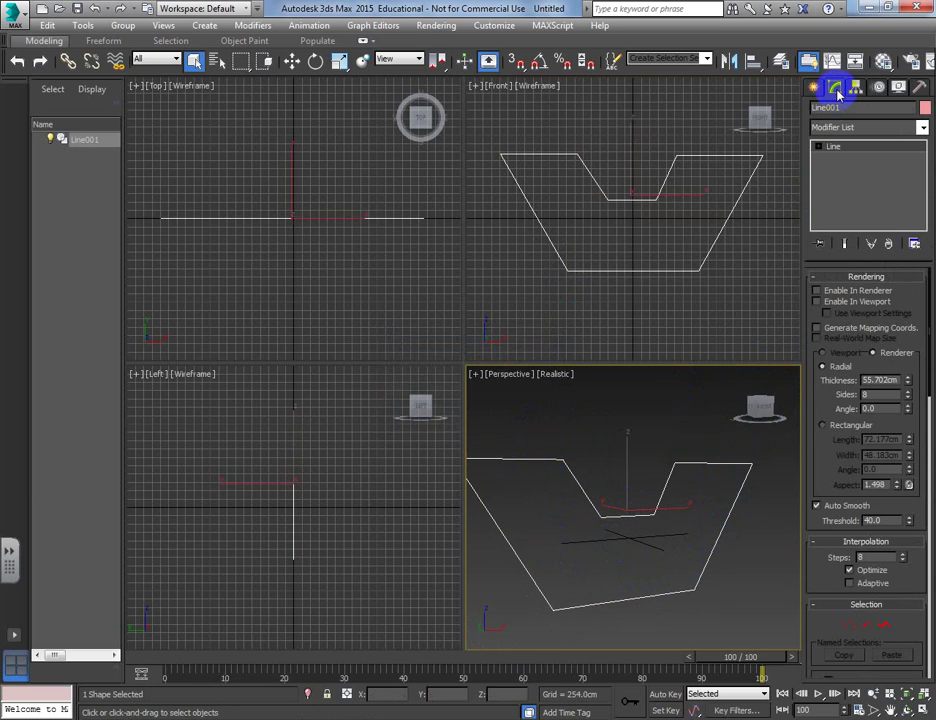
{"action": "left_click", "coordinate": [921, 127]}
{"action": "scroll", "coordinate": [920, 250], "scroll_direction": "down", "scroll_amount": 10}
{"action": "left_click", "coordinate": [882, 316]}
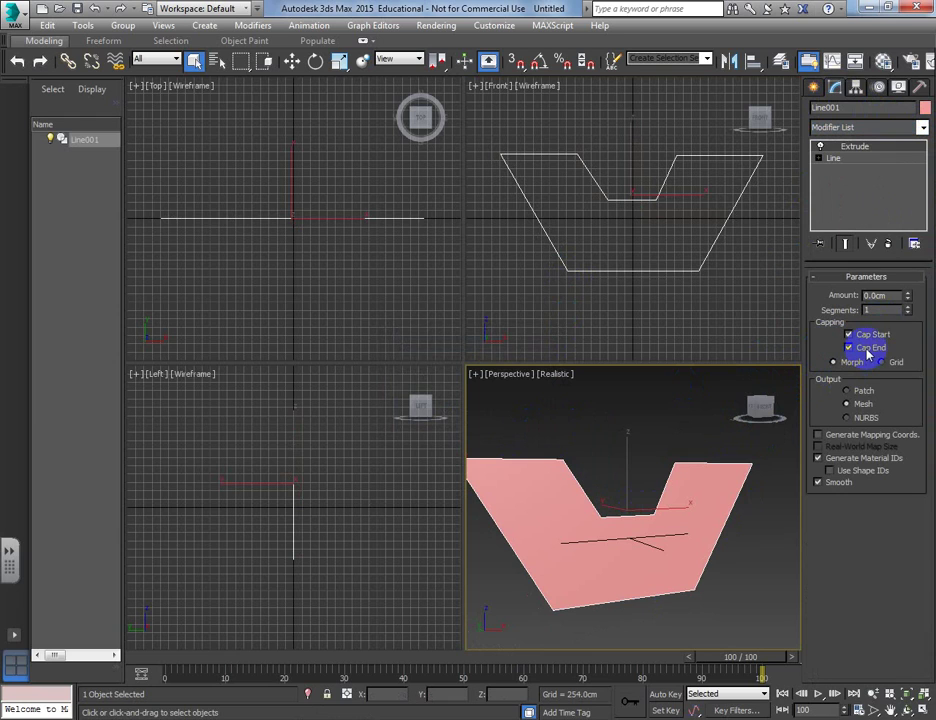
{"action": "left_click_drag", "start_coordinate": [908, 297], "coordinate": [914, 152]}
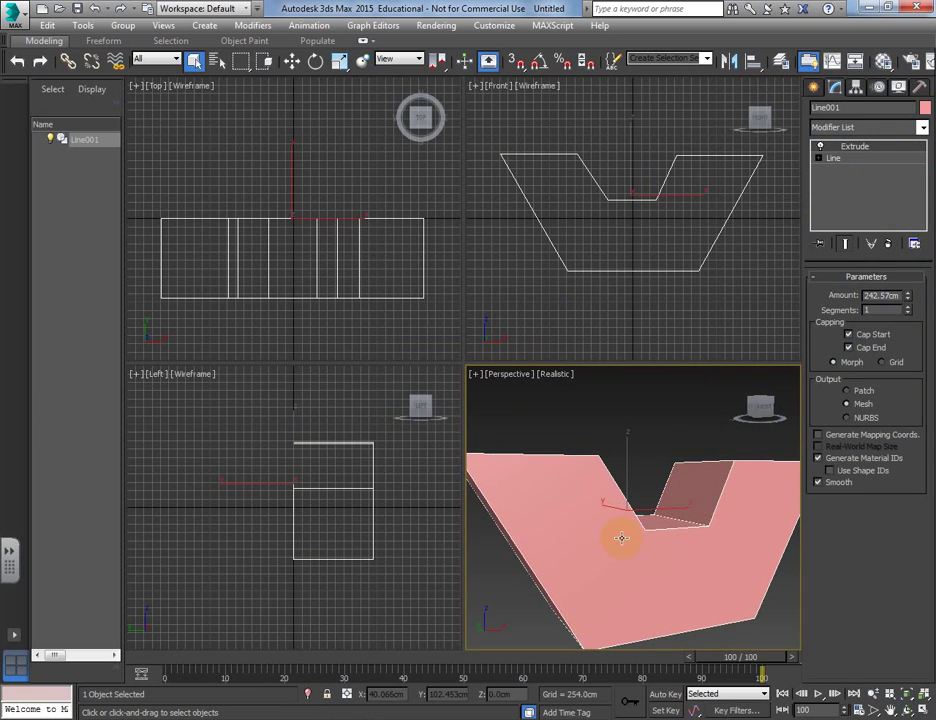
{"action": "scroll", "coordinate": [621, 538], "scroll_direction": "down", "scroll_amount": 5}
{"action": "middle_click_drag", "start_coordinate": [606, 547], "coordinate": [634, 566], "text": "alt"}
{"action": "scroll", "coordinate": [646, 571], "scroll_direction": "up", "scroll_amount": 5}
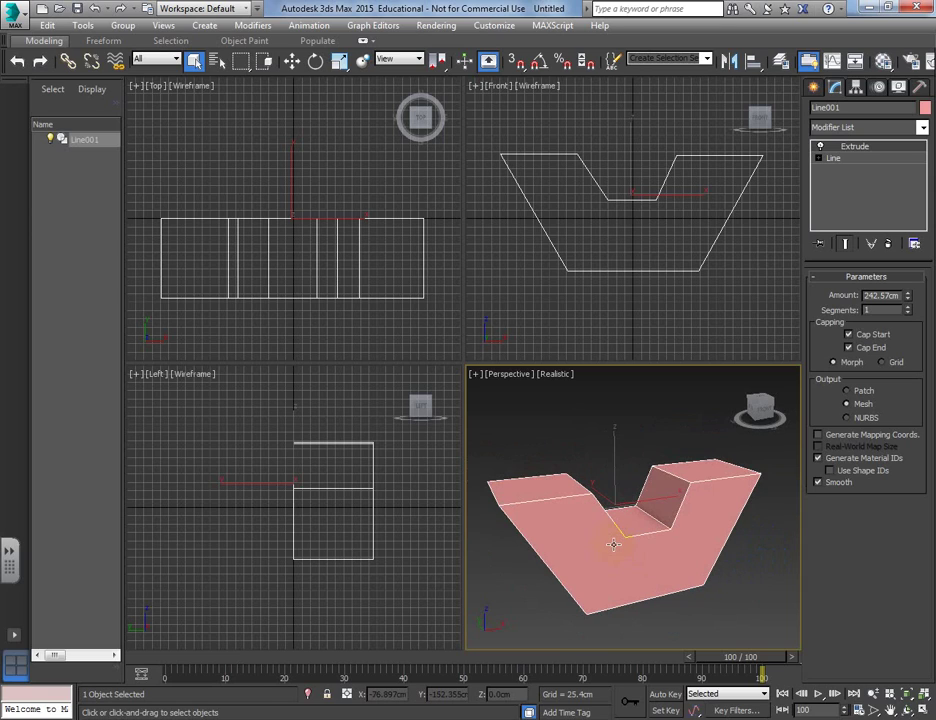
- Delete the extruded object and return to the spline creation tools
{"action": "key", "text": "Delete"}
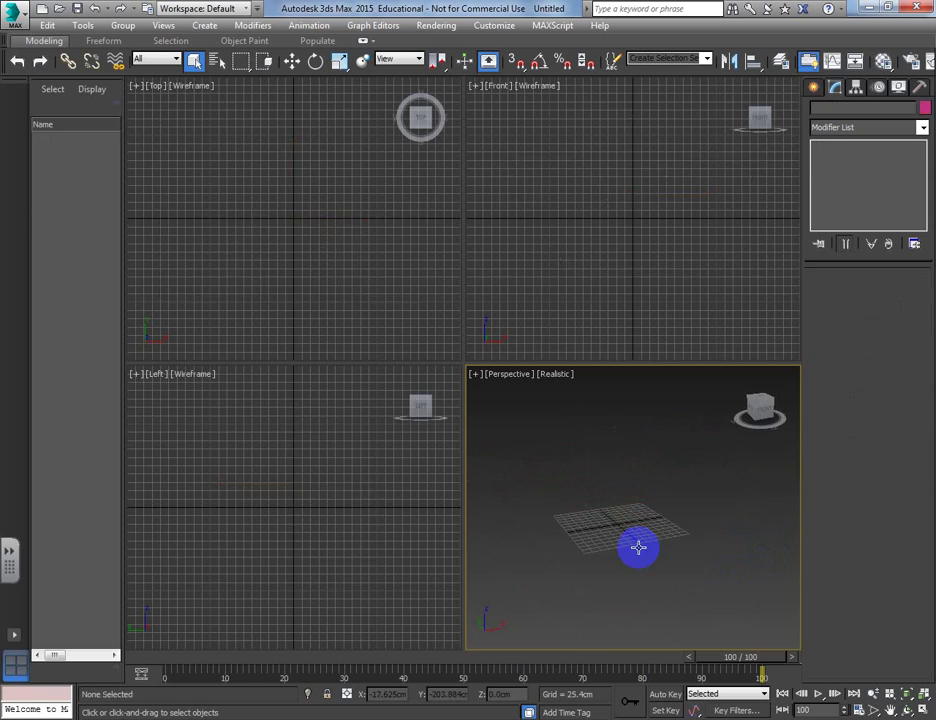
{"action": "left_click", "coordinate": [813, 88]}
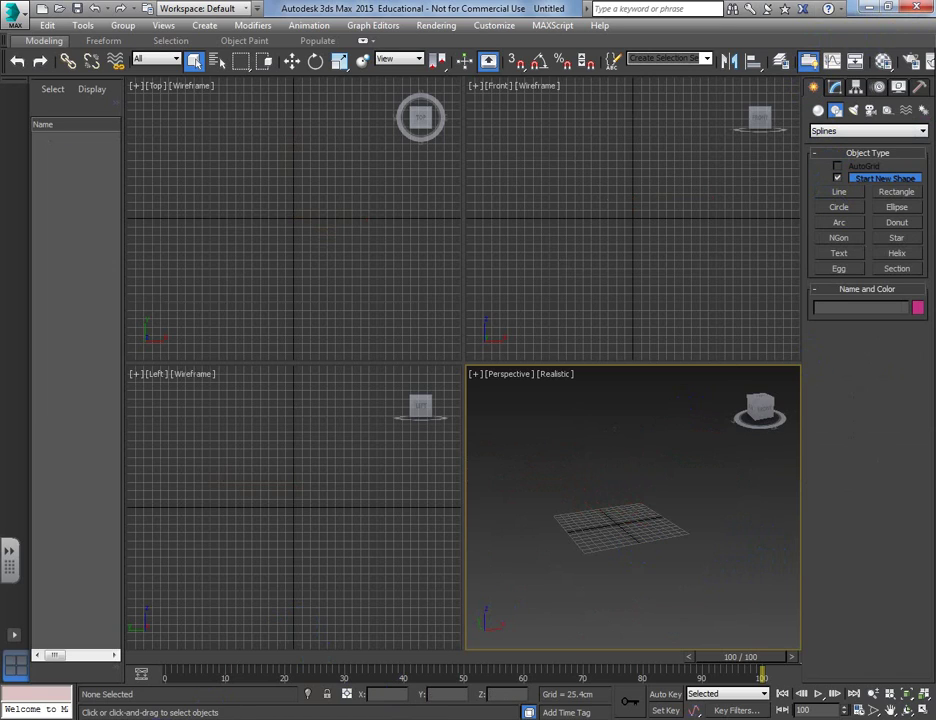
- Switch to the Chrome browser, search Google for "WINE GLASS" and show the image results
{"action": "left_click", "coordinate": [190, 718]}
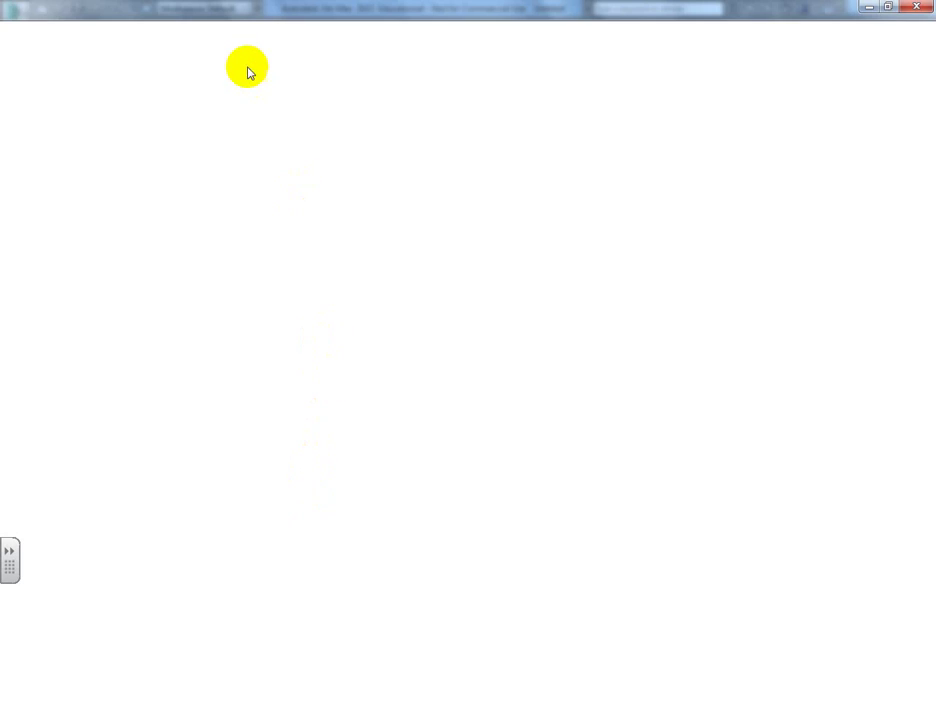
{"action": "type", "text": "W"}
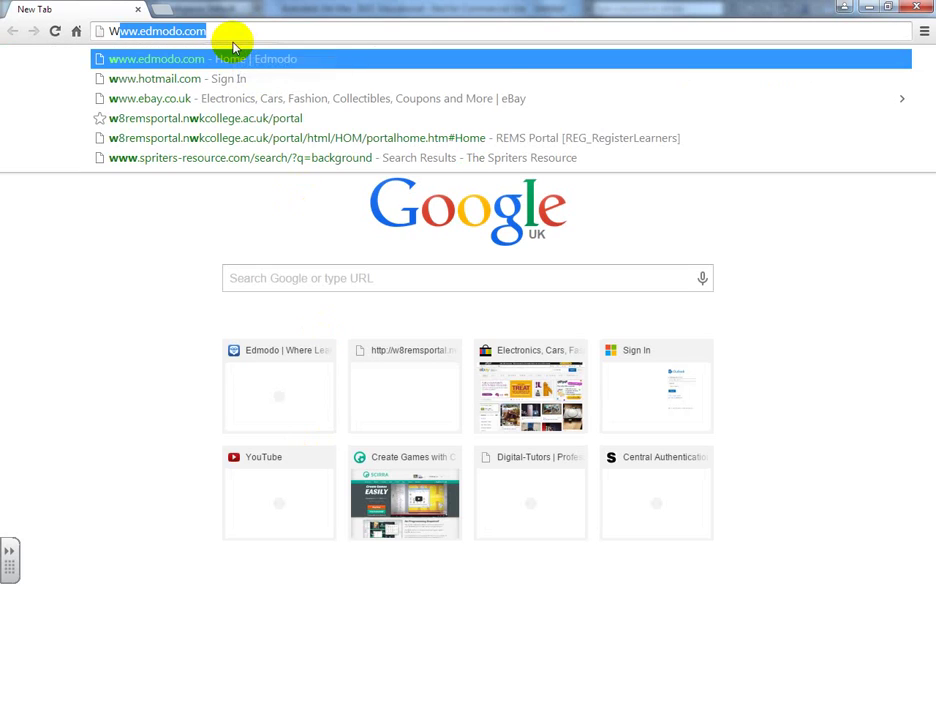
{"action": "type", "text": "INE GLASS"}
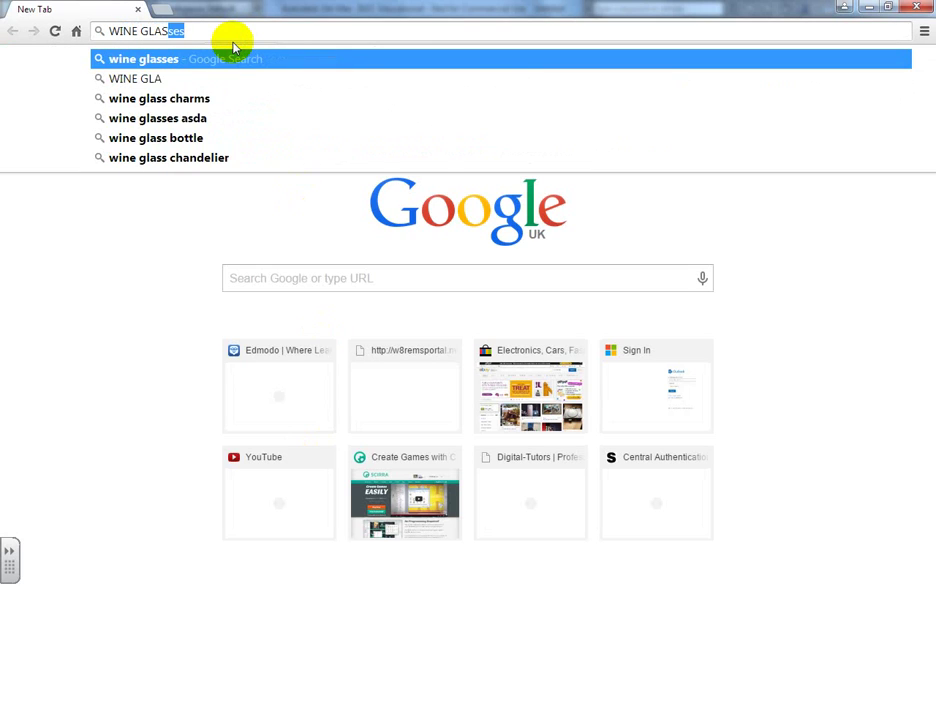
{"action": "key", "text": "Return"}
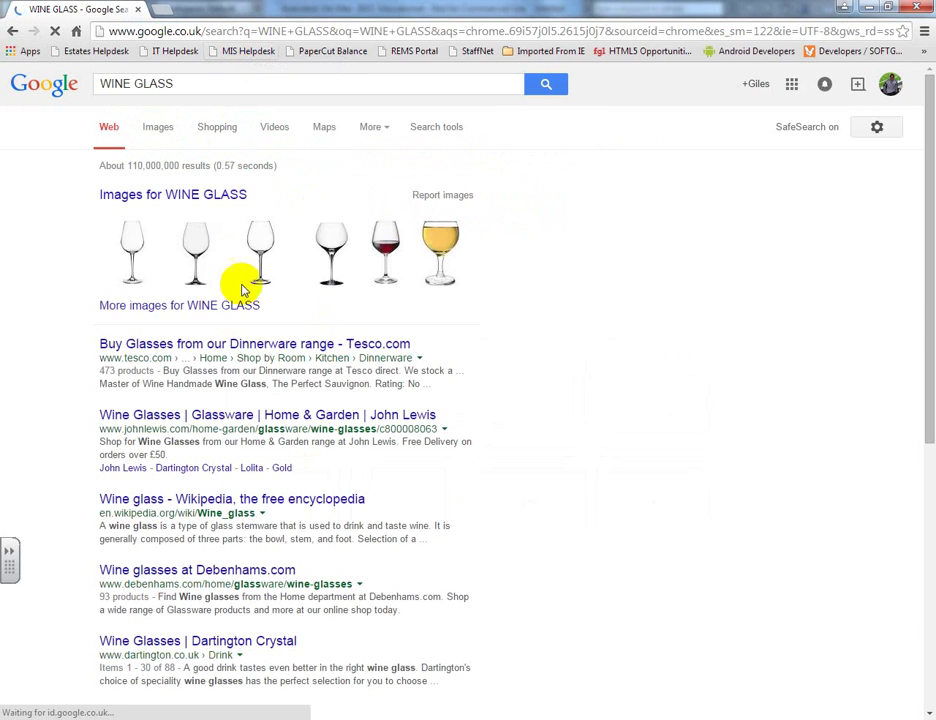
{"action": "left_click", "coordinate": [178, 194]}
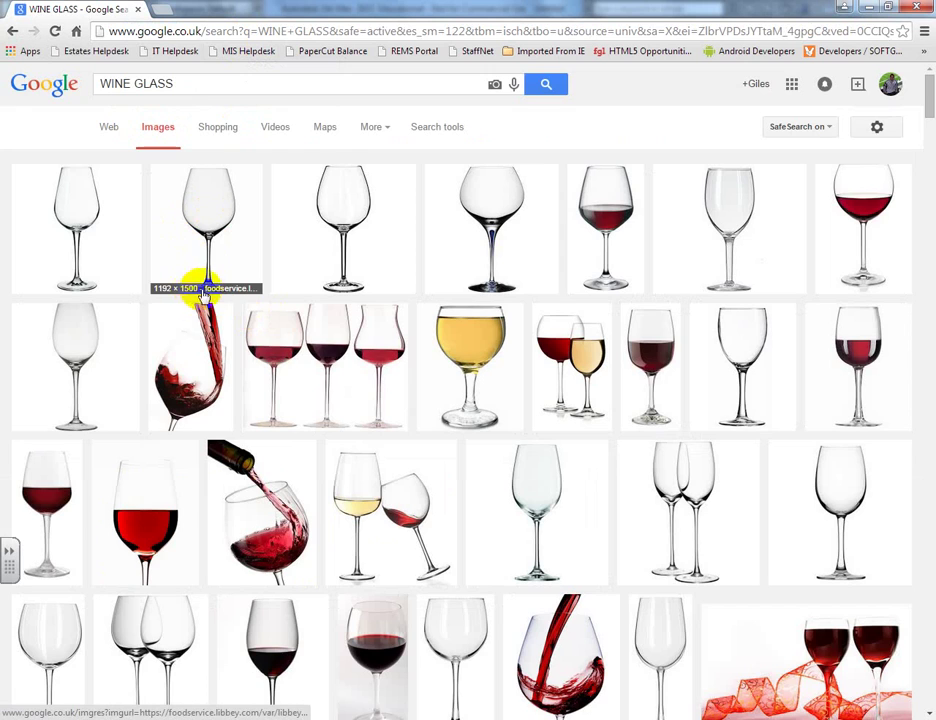
- Open the larger preview of the Burgundy wine glass image and examine the profile of its bowl, stem and base
{"action": "left_click", "coordinate": [212, 240]}
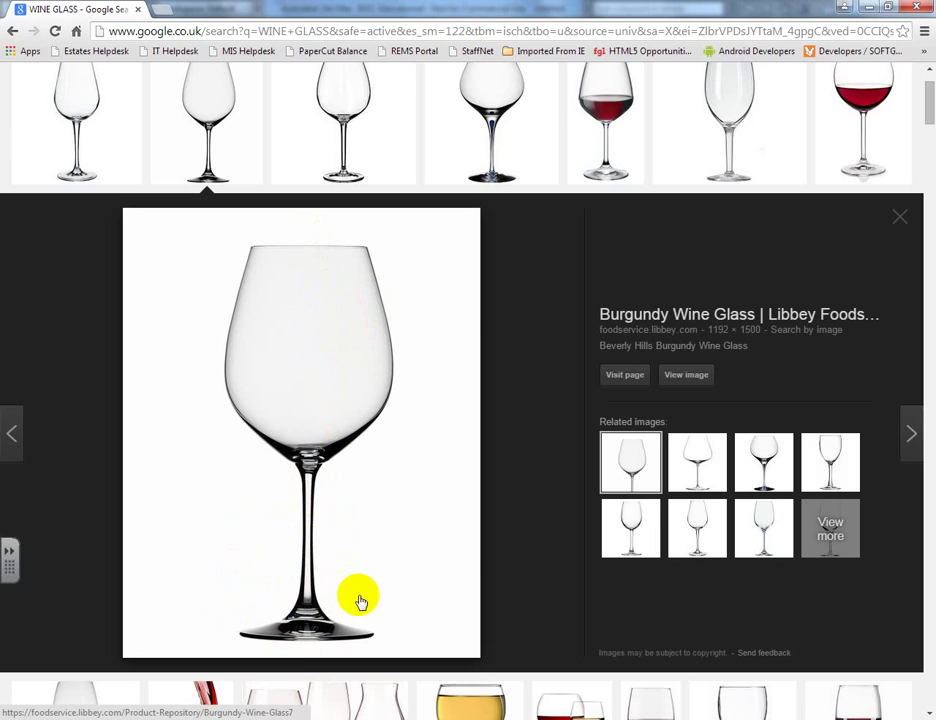
{"action": "left_click", "coordinate": [315, 622]}
{"action": "left_click", "coordinate": [303, 221]}
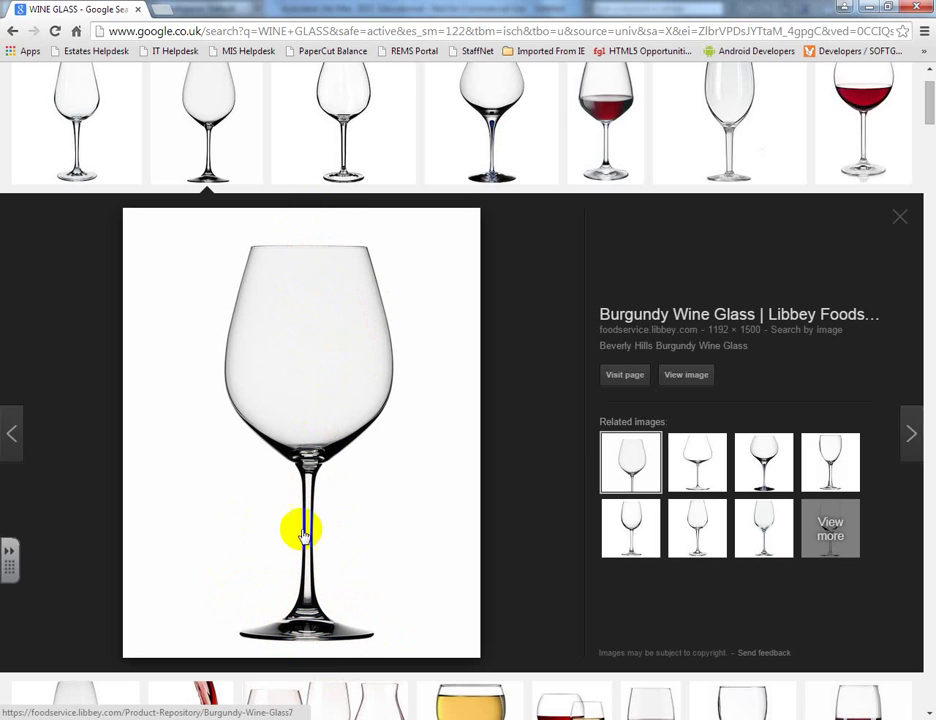
{"action": "left_click", "coordinate": [323, 668]}
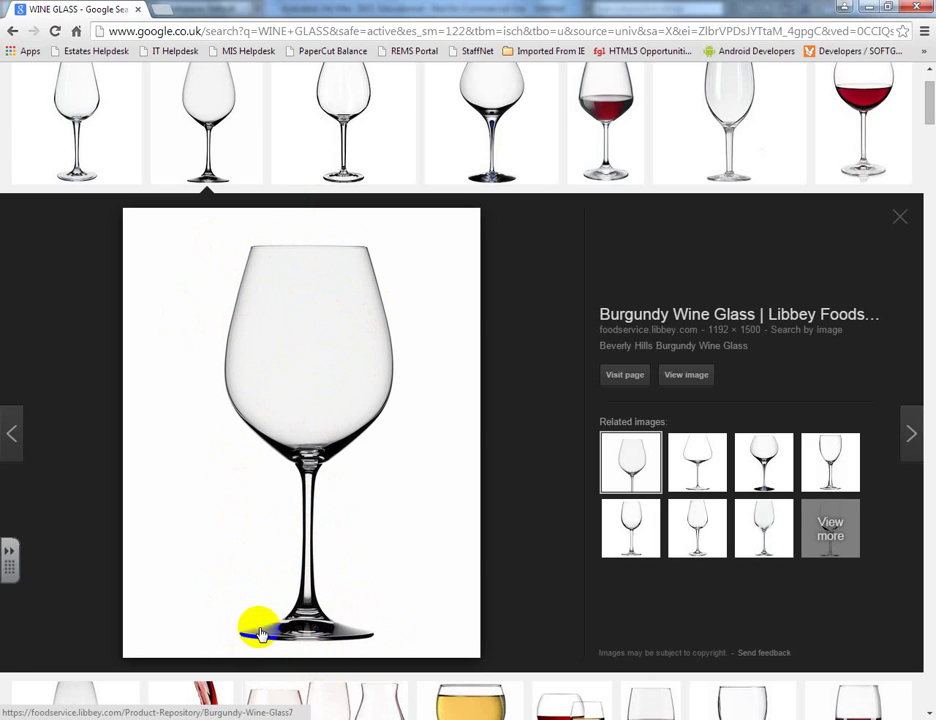
{"action": "left_click", "coordinate": [271, 391]}
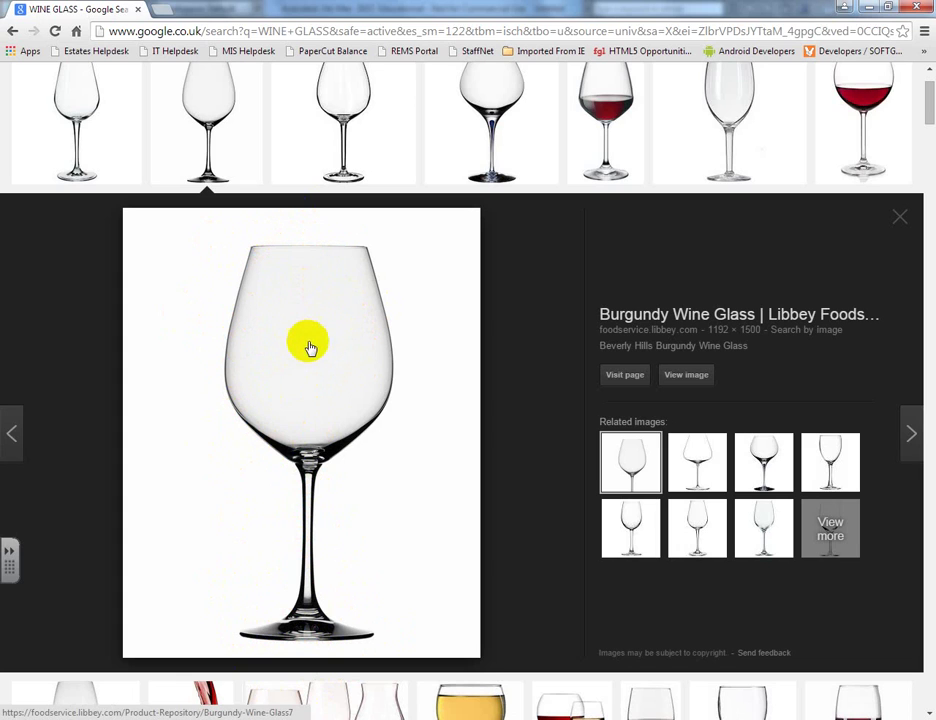
{"action": "left_click", "coordinate": [312, 648]}
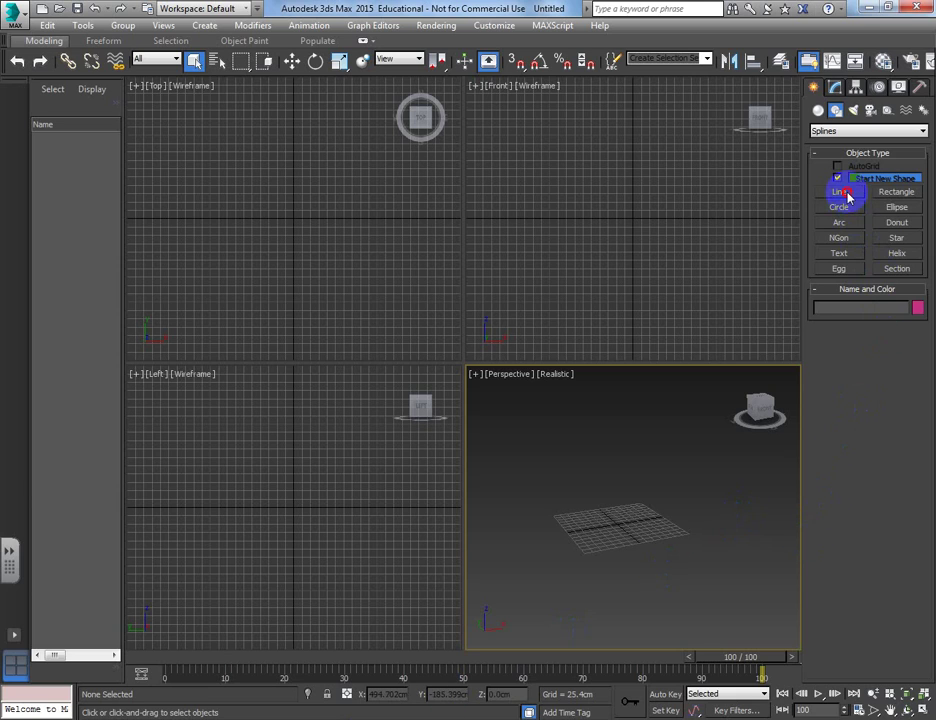
{"action": "left_click", "coordinate": [845, 193]}
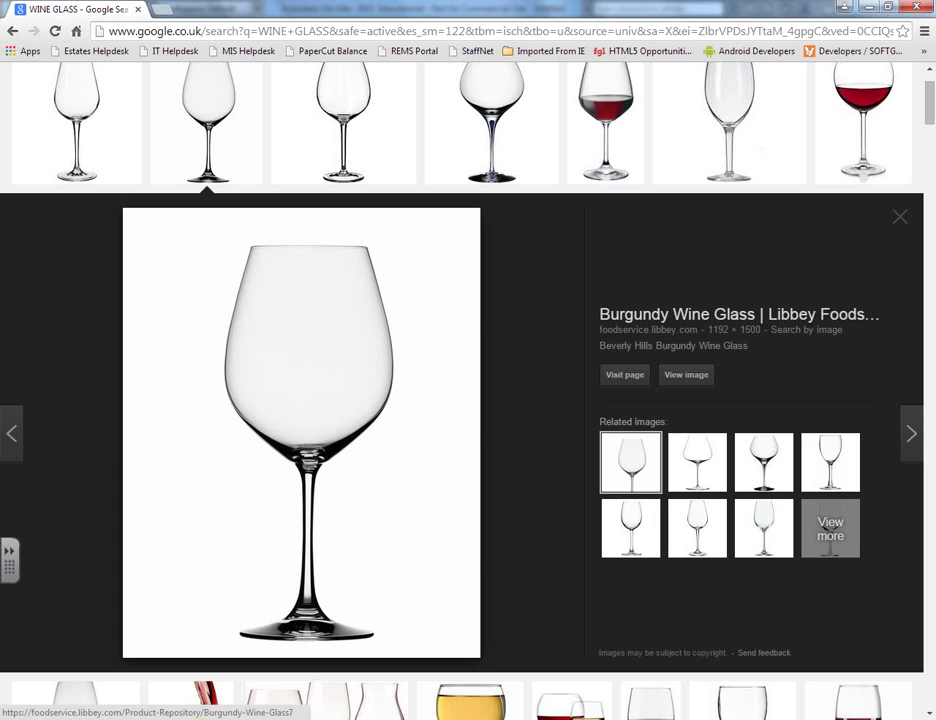
- Save the wine glass image as the JPEG file Burgundy-Wine-Glass in the Textures folder of the Pictures library
{"action": "right_click", "coordinate": [314, 448]}
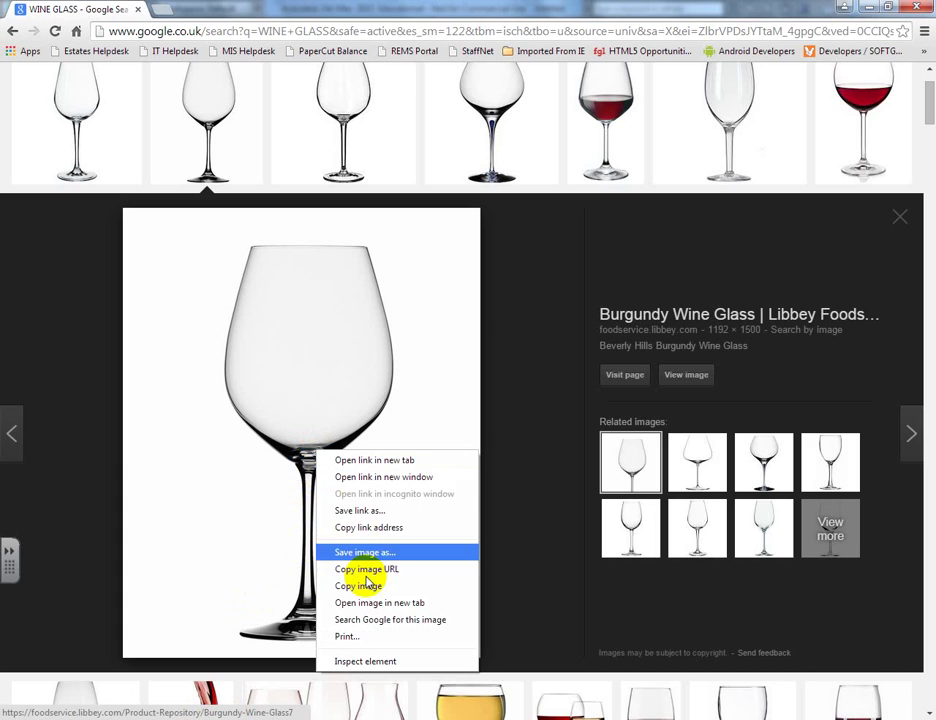
{"action": "left_click", "coordinate": [402, 553]}
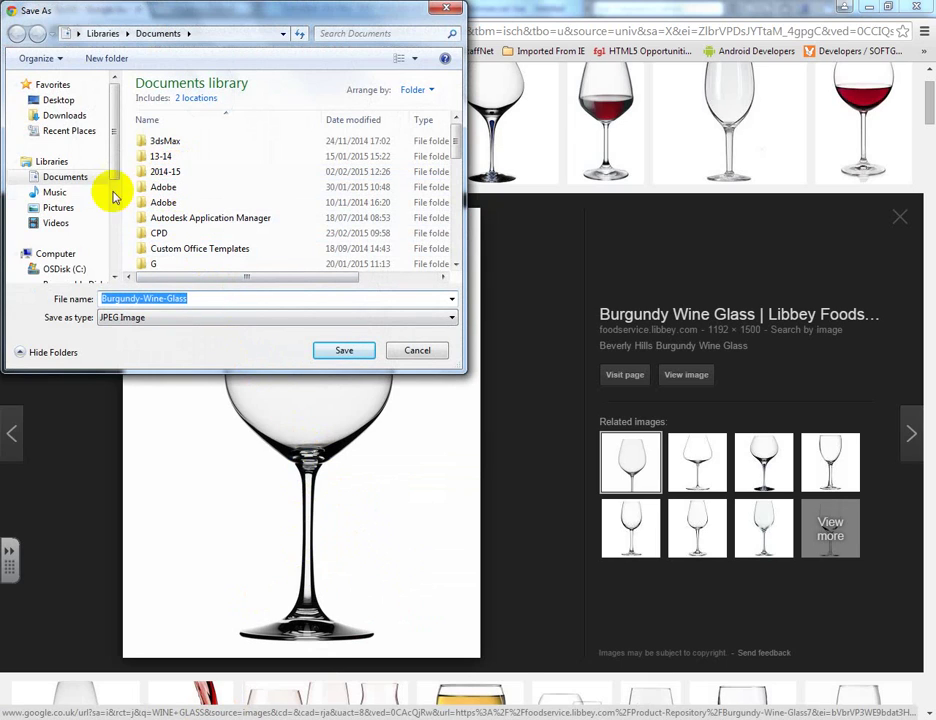
{"action": "left_click", "coordinate": [58, 208]}
{"action": "left_click_drag", "start_coordinate": [452, 143], "coordinate": [434, 182]}
{"action": "double_click", "coordinate": [422, 150]}
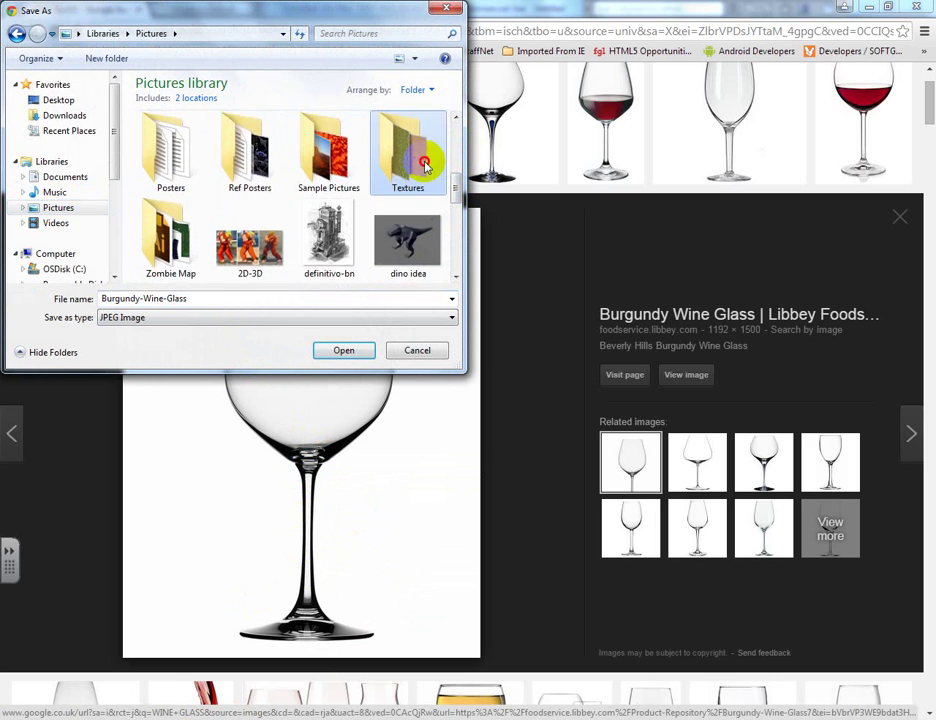
{"action": "left_click", "coordinate": [357, 355]}
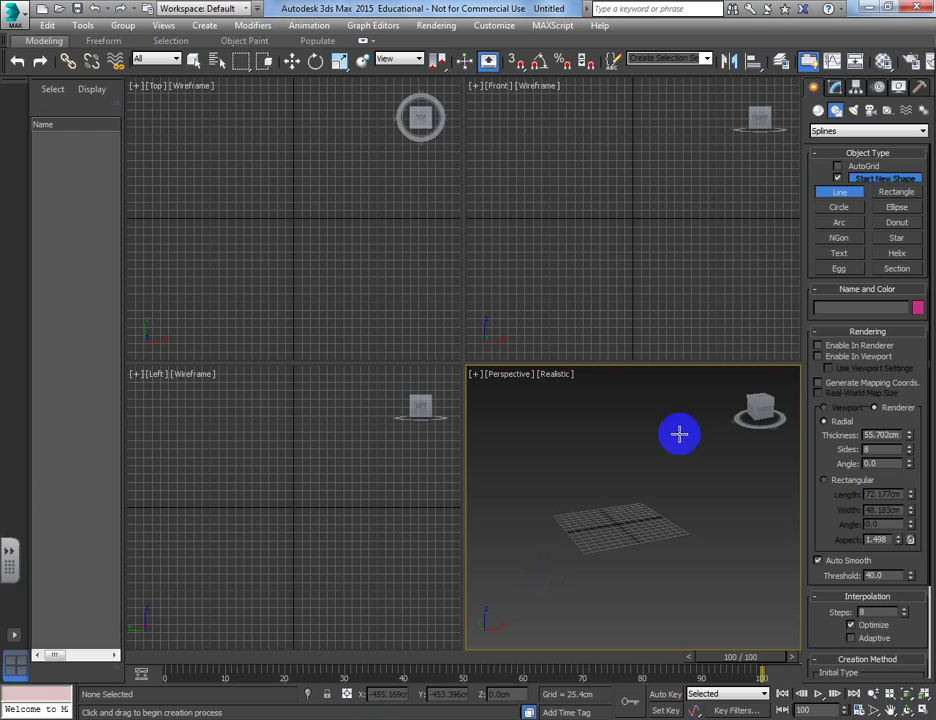
- Switch back to 3ds Max and draw a plane about 775 cm long and 655 cm wide in the Front view
{"action": "left_click", "coordinate": [818, 111]}
{"action": "left_click", "coordinate": [896, 241]}
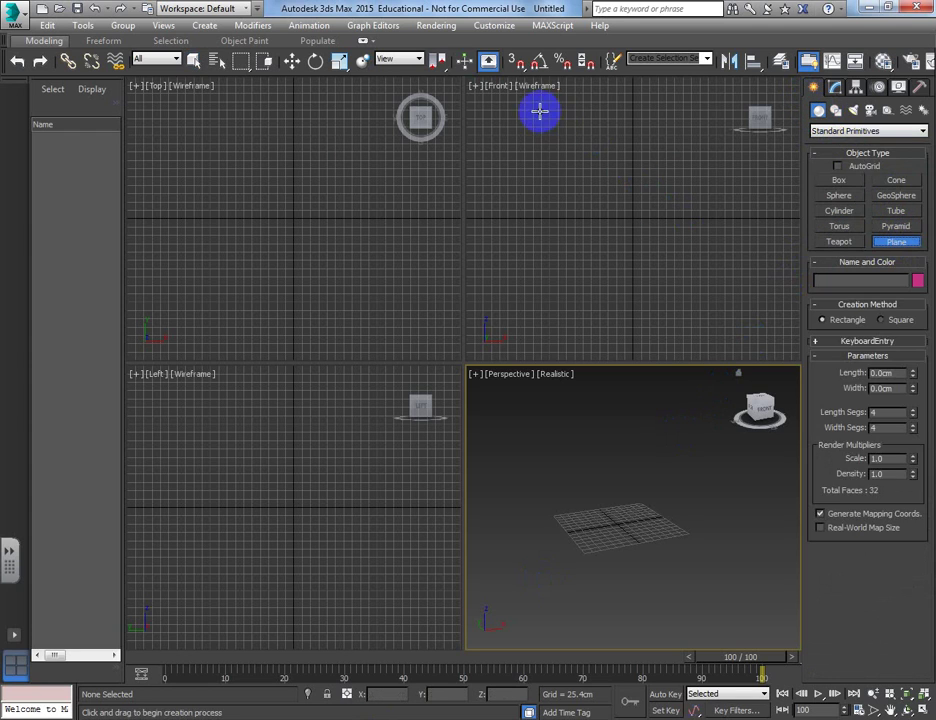
{"action": "left_click_drag", "start_coordinate": [517, 103], "coordinate": [651, 160]}
{"action": "left_click_drag", "start_coordinate": [694, 249], "coordinate": [731, 358]}
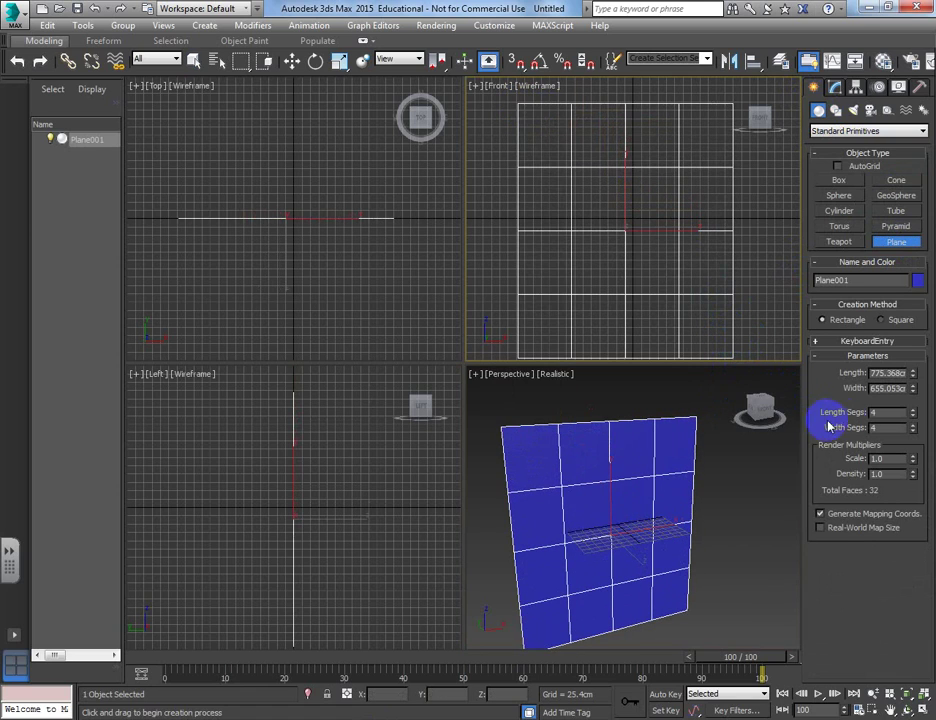
- Set the plane's length and width segments to 1
{"action": "double_click", "coordinate": [891, 427]}
{"action": "type", "text": "1"}
{"action": "key", "text": "Return"}
{"action": "middle_click_drag", "start_coordinate": [613, 541], "coordinate": [593, 547], "text": "alt"}
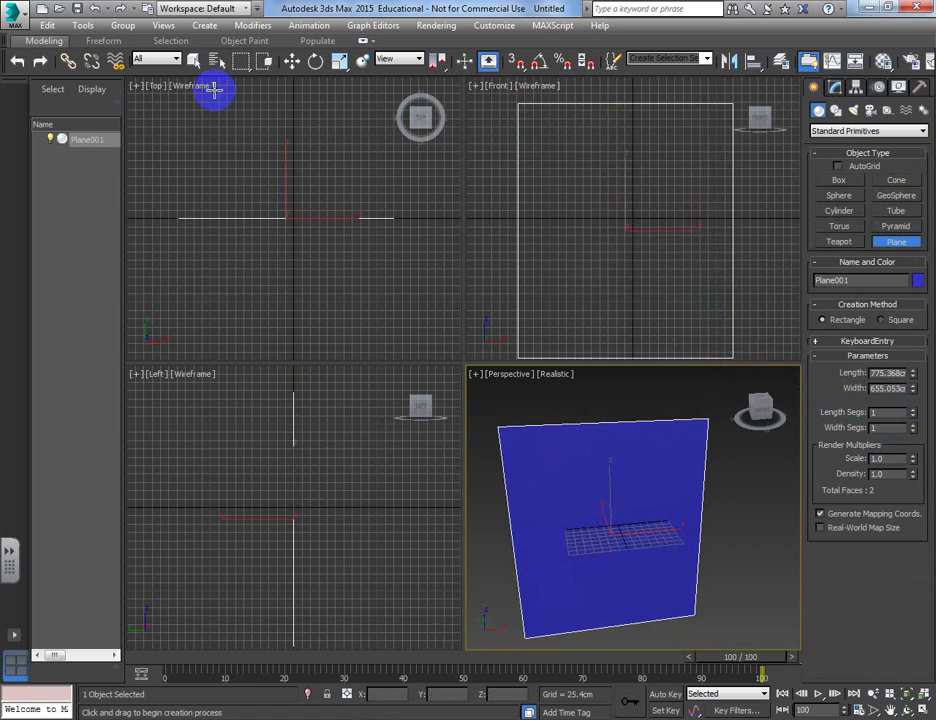
- Move the plane to the world origin by setting its X and Z positions to 0
{"action": "left_click", "coordinate": [288, 60]}
{"action": "double_click", "coordinate": [400, 697]}
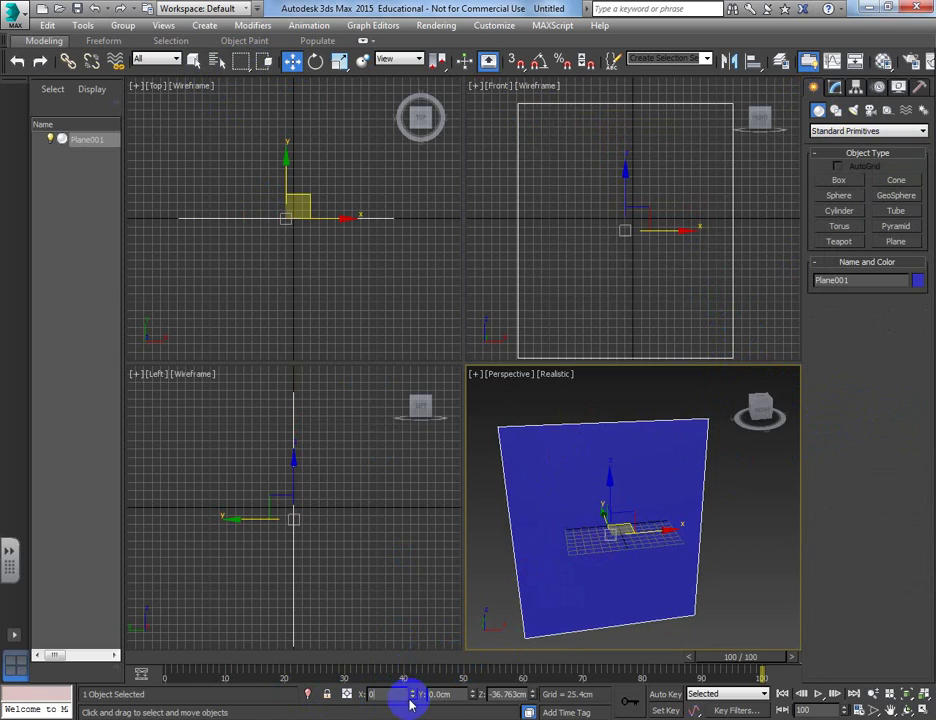
{"action": "type", "text": "0"}
{"action": "key", "text": "Return"}
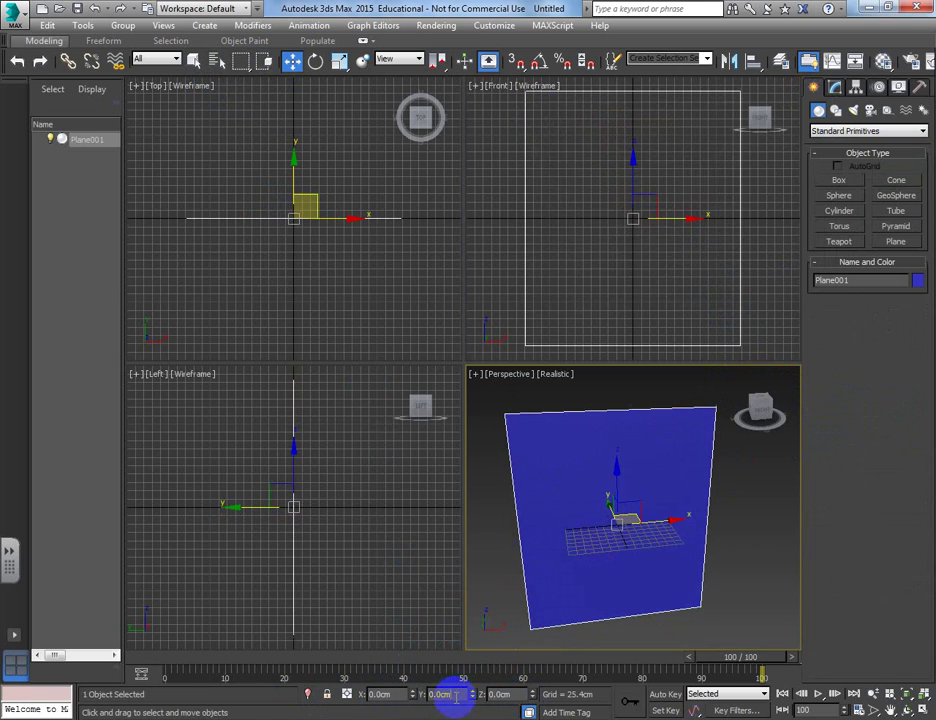
{"action": "left_click", "coordinate": [636, 218]}
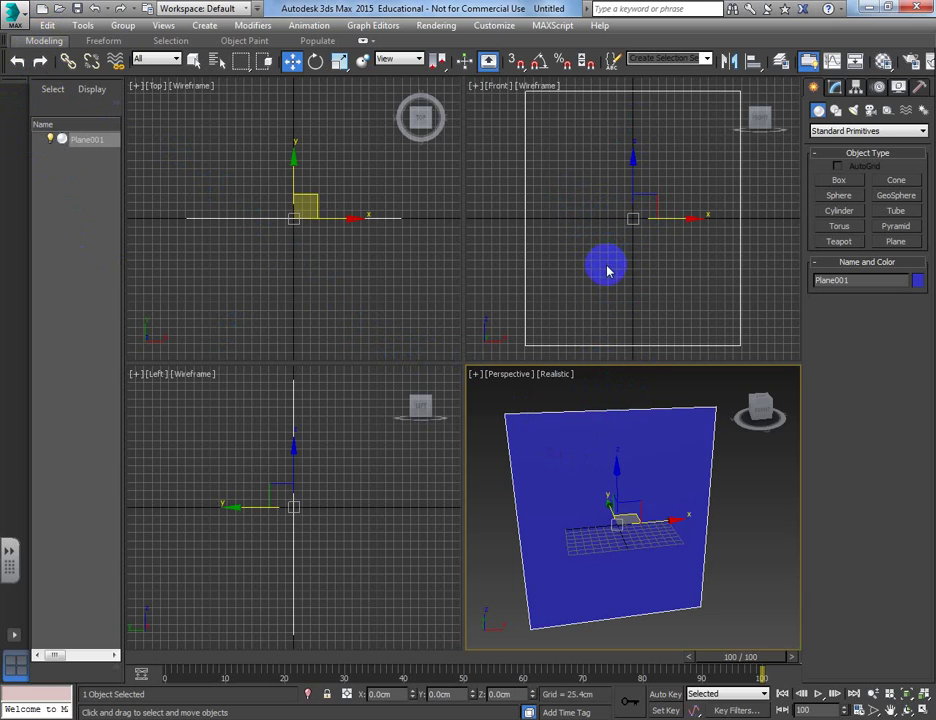
- Open the Material Editor and choose a Bitmap as the diffuse map of the first material, 01 - Default
{"action": "left_click", "coordinate": [502, 512]}
{"action": "key", "text": "m"}
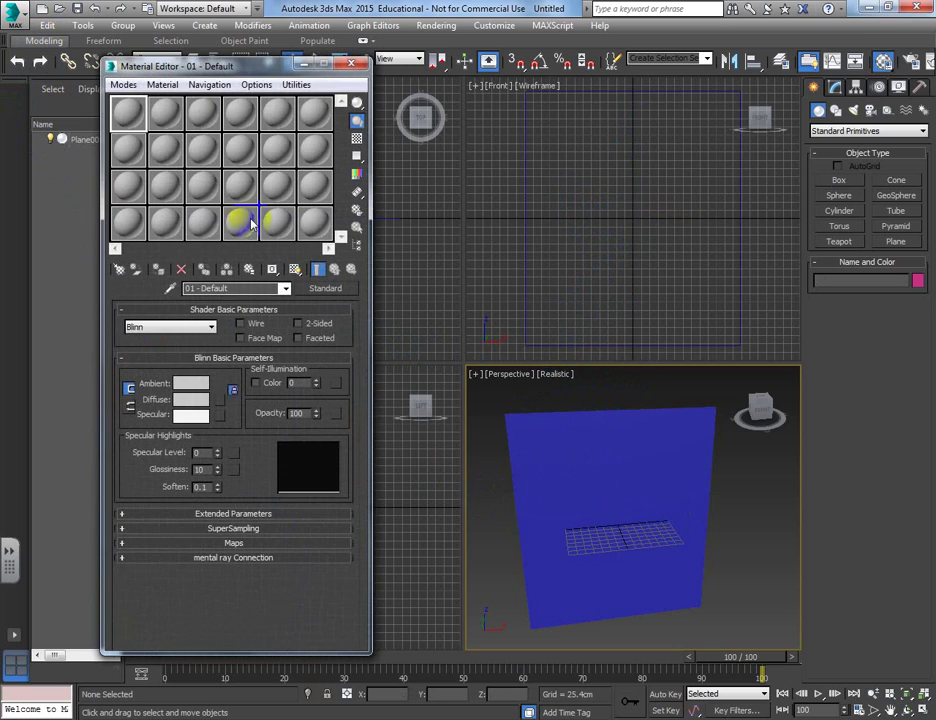
{"action": "mouse_move", "coordinate": [130, 118]}
{"action": "left_mouse_down"}
{"action": "mouse_move", "coordinate": [188, 397]}
{"action": "mouse_move", "coordinate": [222, 405]}
{"action": "left_mouse_up"}
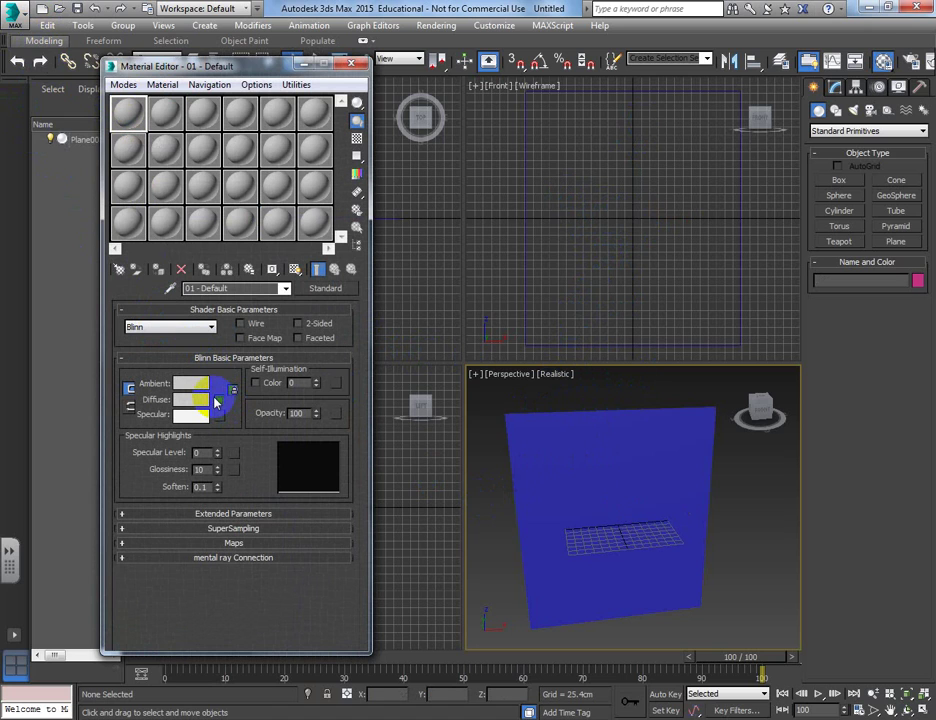
{"action": "left_click", "coordinate": [218, 400]}
{"action": "left_click", "coordinate": [334, 199]}
{"action": "double_click", "coordinate": [326, 202]}
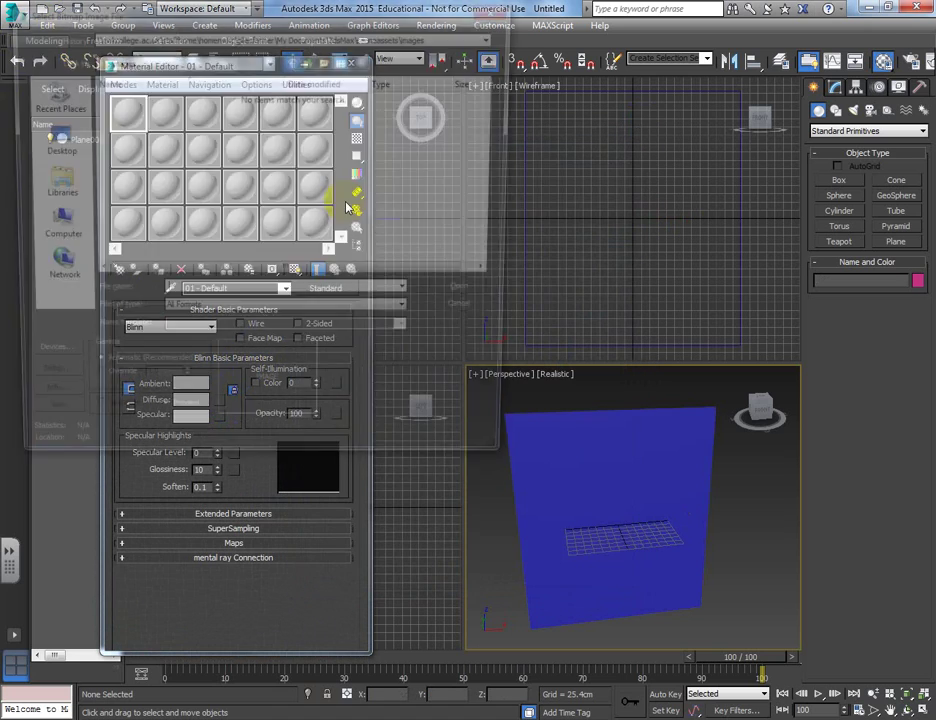
- Load Burgundy-Wine-Glass from the Textures folder of the Pictures library as the bitmap image
{"action": "left_click", "coordinate": [210, 36]}
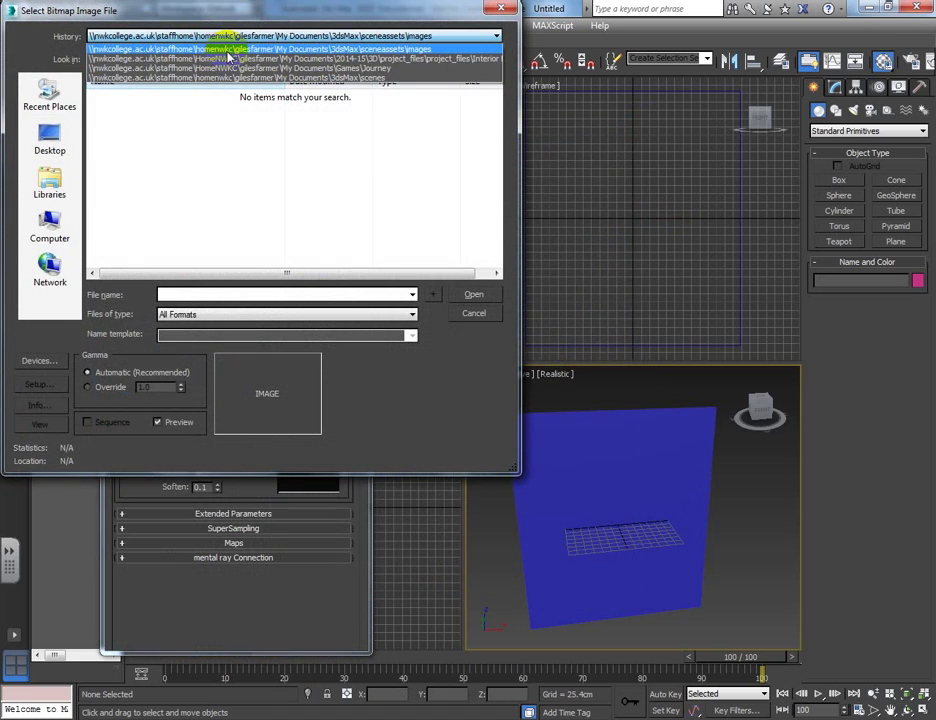
{"action": "left_click", "coordinate": [230, 49]}
{"action": "left_click", "coordinate": [49, 190]}
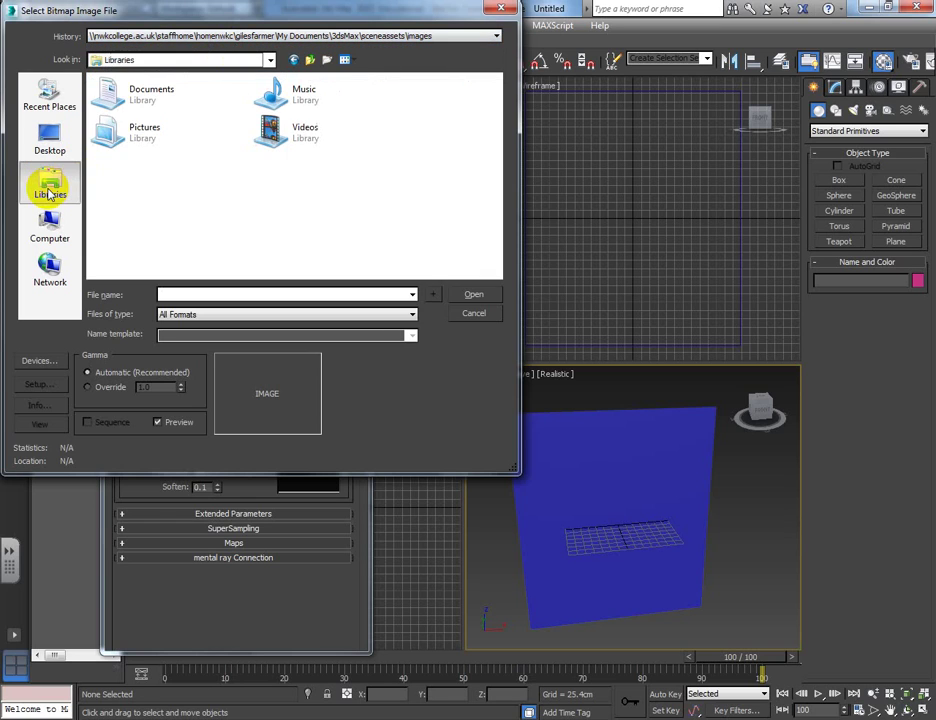
{"action": "double_click", "coordinate": [130, 129]}
{"action": "left_click_drag", "start_coordinate": [496, 102], "coordinate": [493, 146]}
{"action": "double_click", "coordinate": [158, 186]}
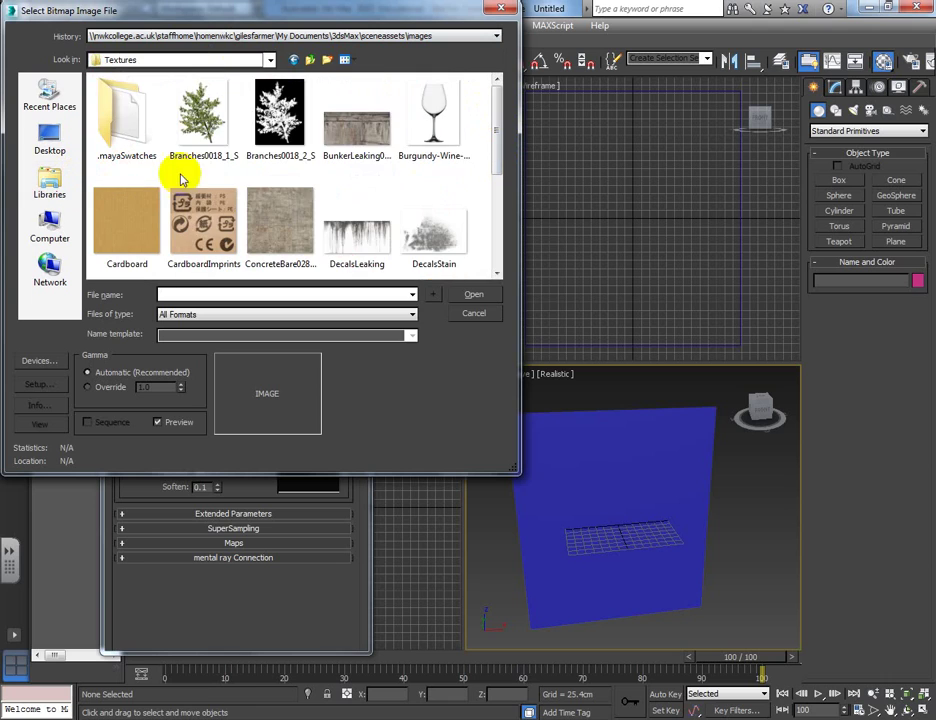
{"action": "double_click", "coordinate": [428, 119]}
- Apply the wine glass material to the plane and show its texture in the viewport
{"action": "left_click_drag", "start_coordinate": [135, 115], "coordinate": [562, 538]}
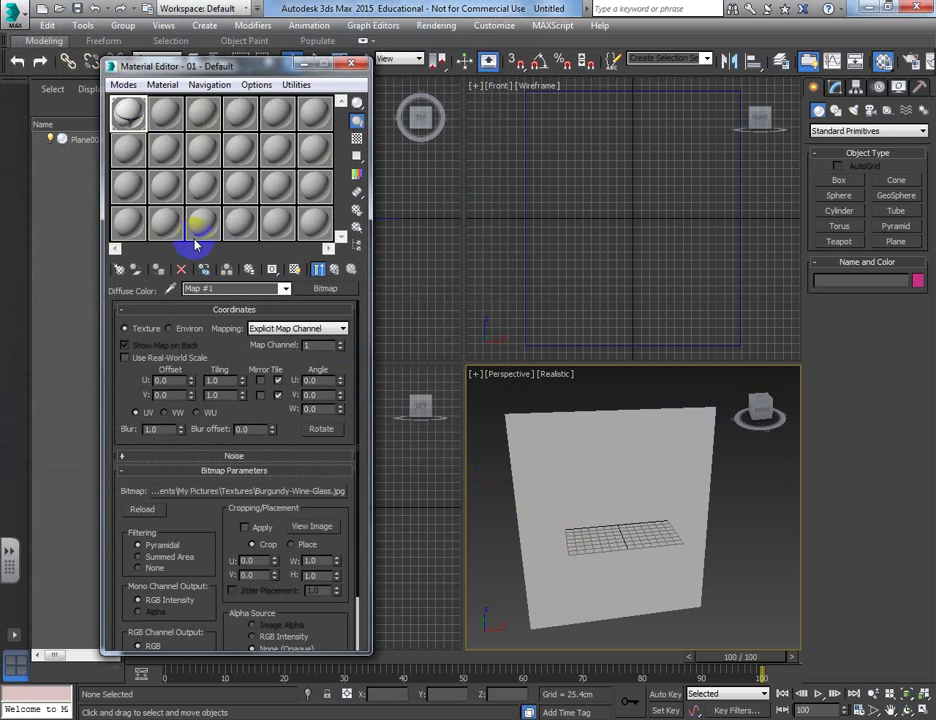
{"action": "left_click", "coordinate": [334, 270]}
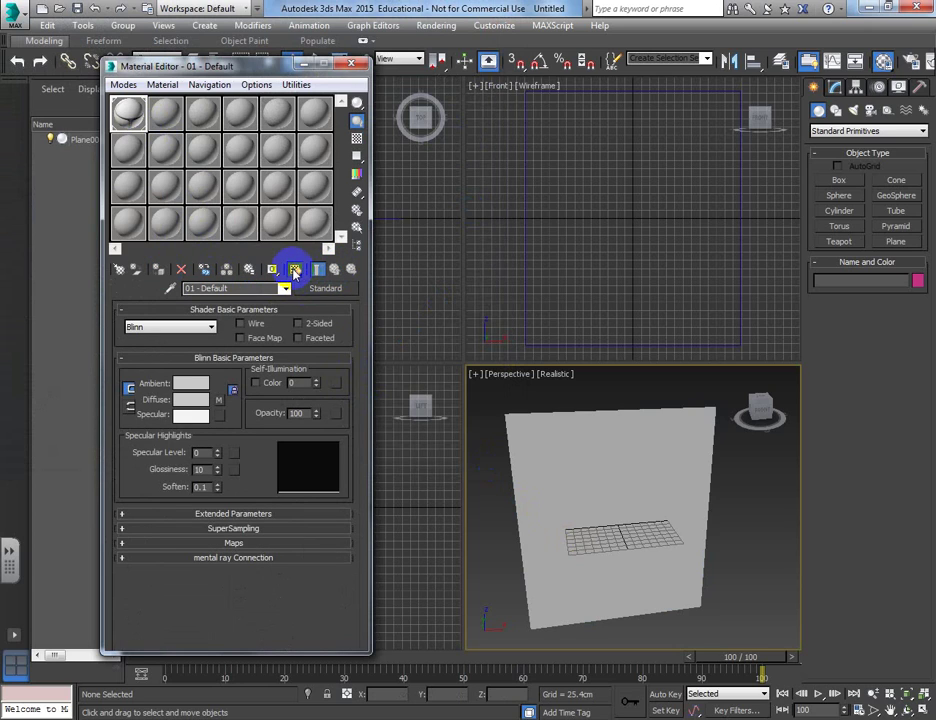
{"action": "left_click", "coordinate": [296, 270]}
{"action": "scroll", "coordinate": [606, 547], "scroll_direction": "up", "scroll_amount": 3}
{"action": "scroll", "coordinate": [627, 539], "scroll_direction": "down", "scroll_amount": 3}
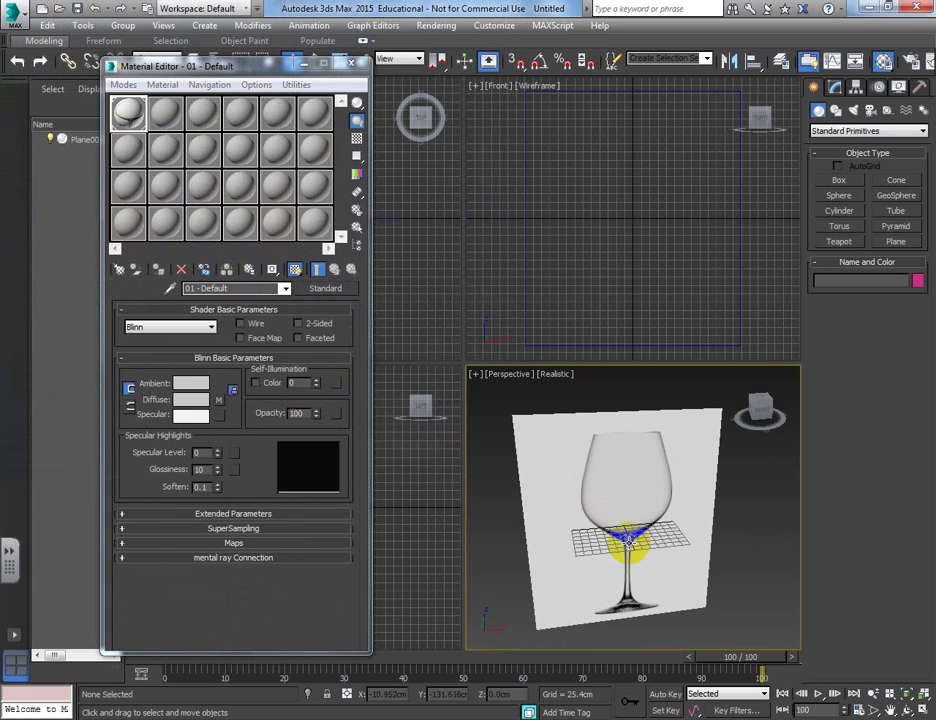
{"action": "middle_click_drag", "start_coordinate": [629, 538], "coordinate": [662, 515], "text": "alt"}
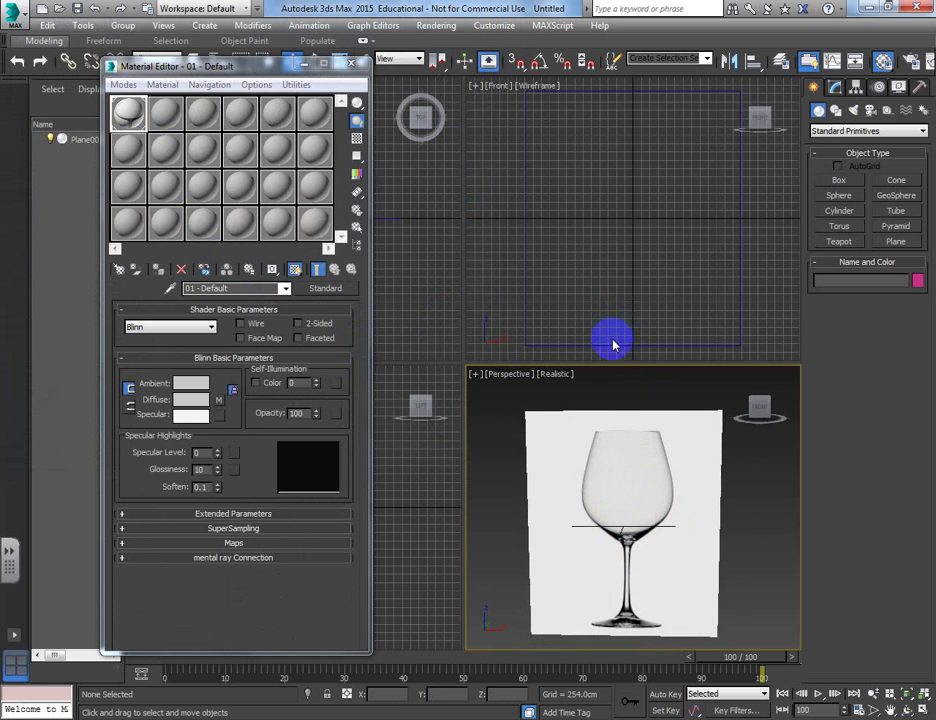
- Close the Material Editor, then set the Front view to Shaded display with its grid hidden
{"action": "left_click", "coordinate": [351, 63]}
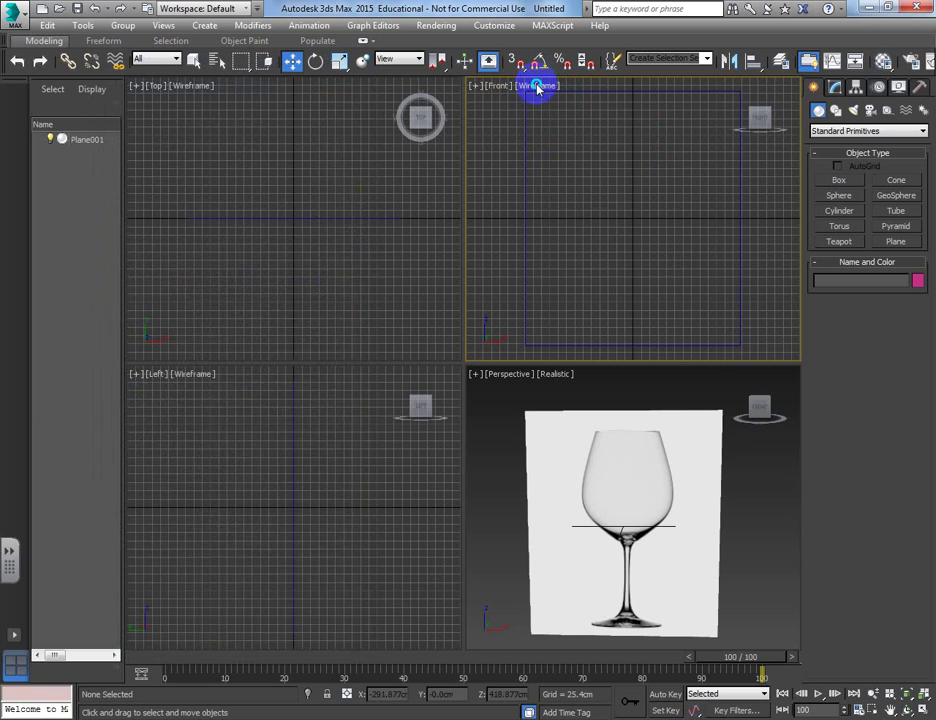
{"action": "left_click", "coordinate": [537, 88]}
{"action": "left_click", "coordinate": [577, 120]}
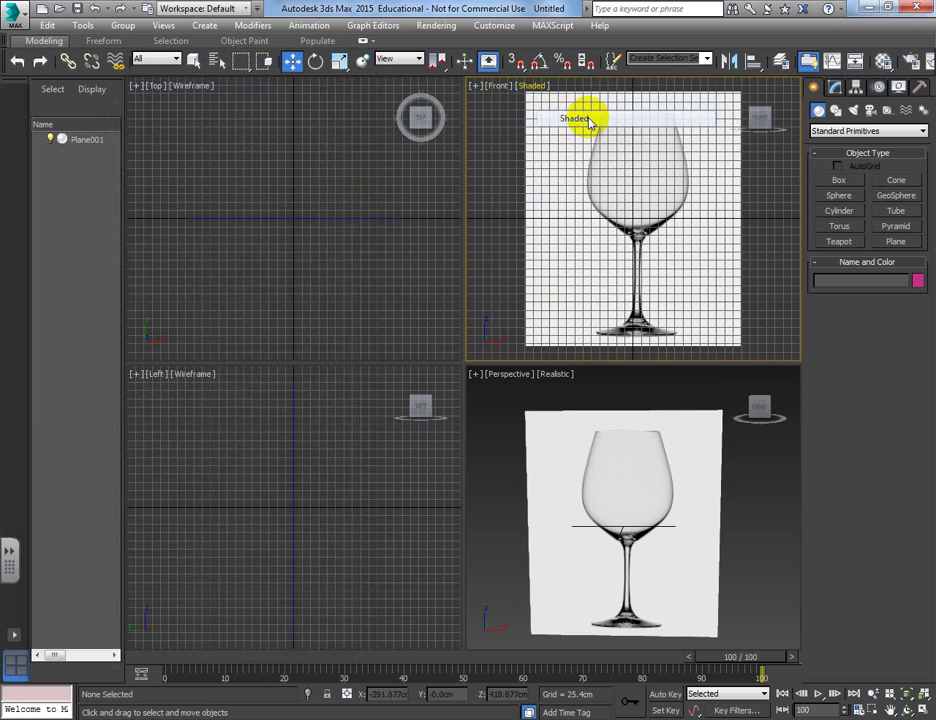
{"action": "scroll", "coordinate": [652, 287], "scroll_direction": "up", "scroll_amount": 2}
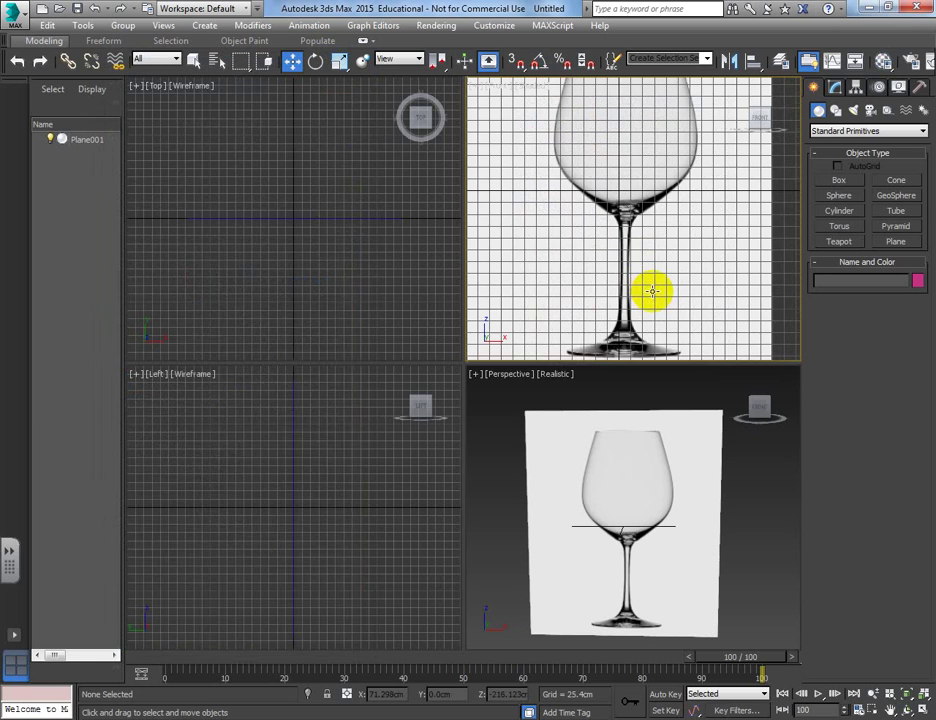
{"action": "scroll", "coordinate": [664, 276], "scroll_direction": "down", "scroll_amount": 2}
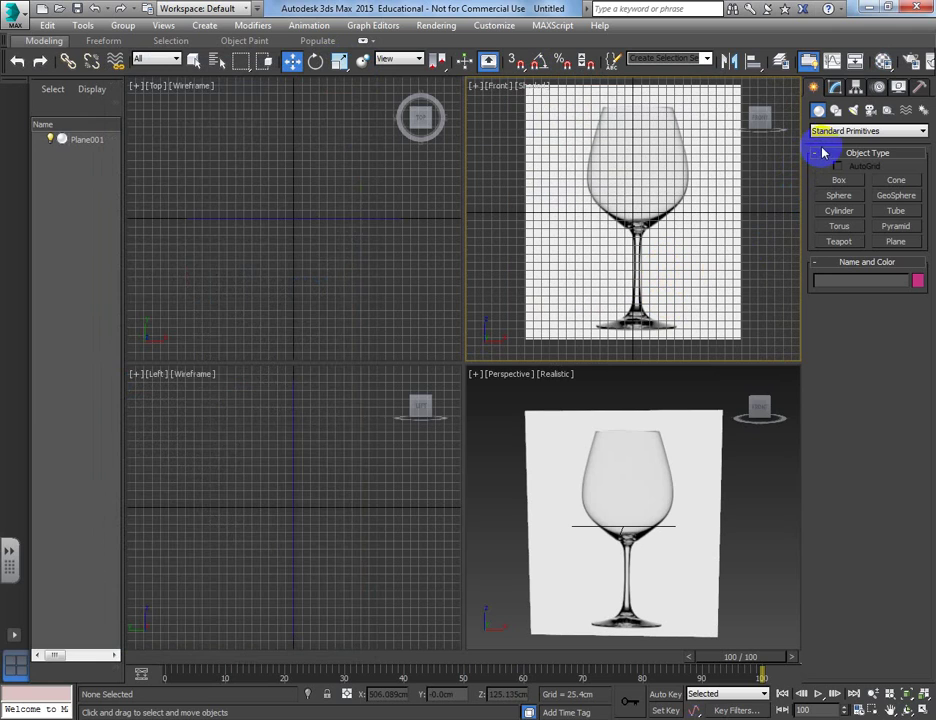
{"action": "left_click", "coordinate": [837, 112]}
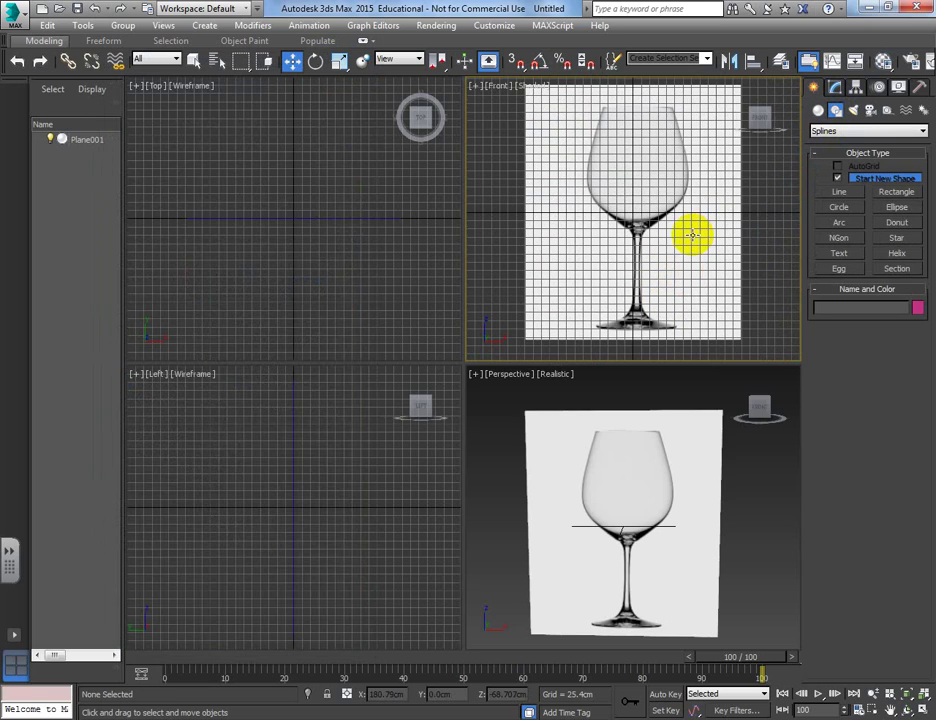
{"action": "key", "text": "g"}
{"action": "middle_click_drag", "start_coordinate": [665, 240], "coordinate": [650, 246]}
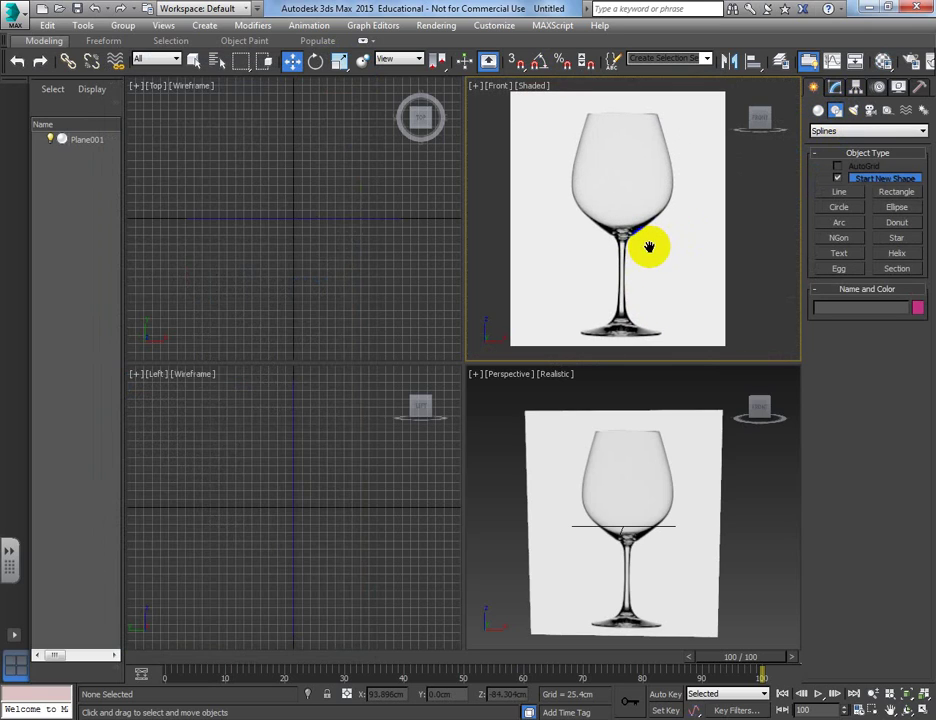
- Start a Line at the centre of the glass's underside and trace the left half of the foot up onto the lower stem
{"action": "left_click", "coordinate": [845, 191]}
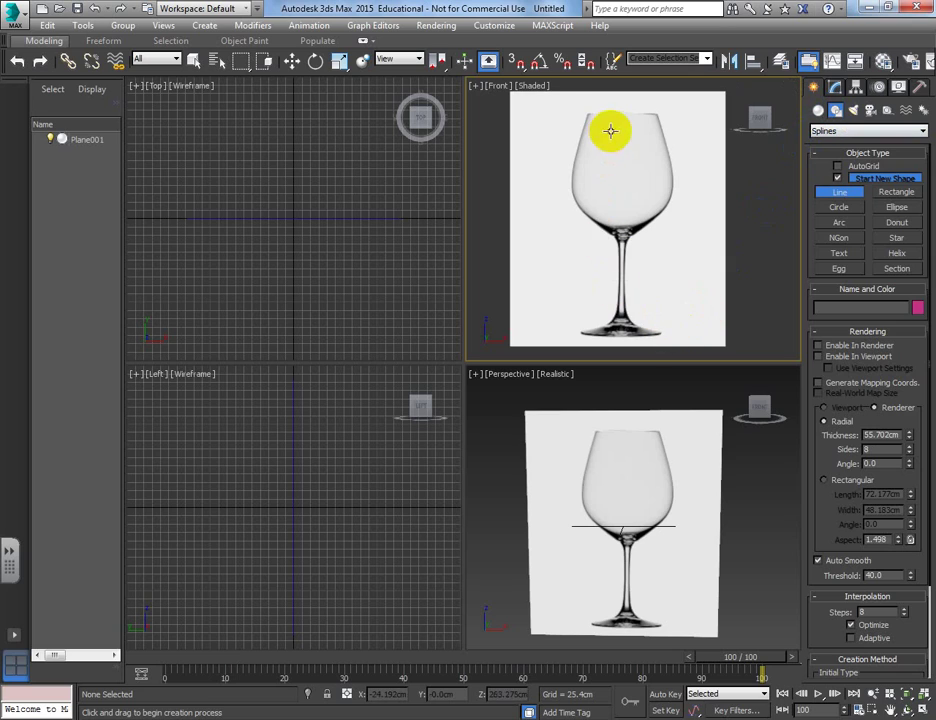
{"action": "scroll", "coordinate": [628, 320], "scroll_direction": "up", "scroll_amount": 8}
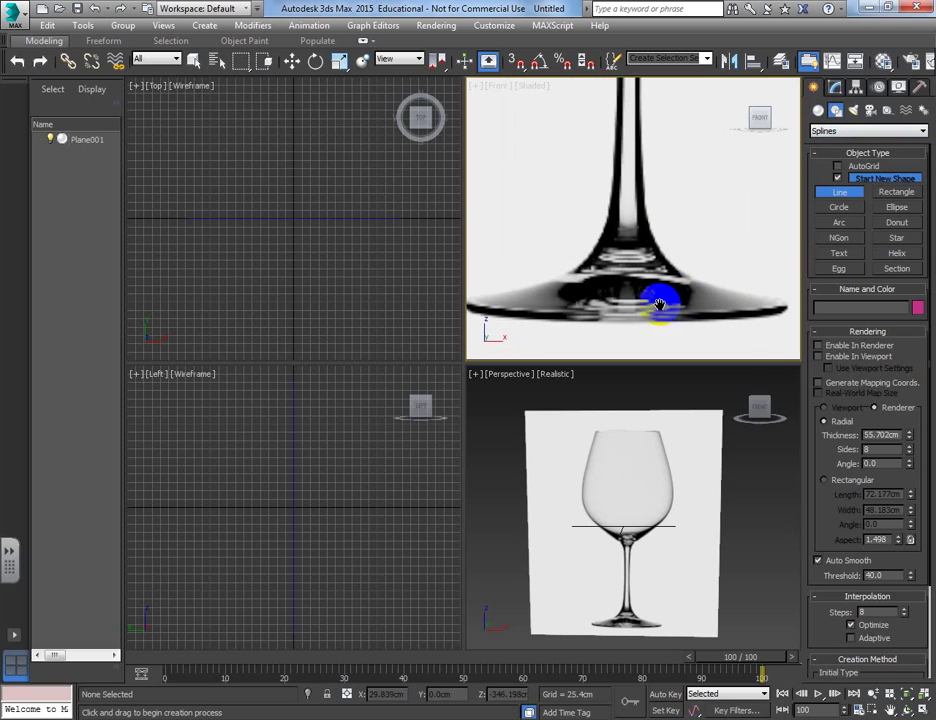
{"action": "scroll", "coordinate": [663, 308], "scroll_direction": "up", "scroll_amount": 2}
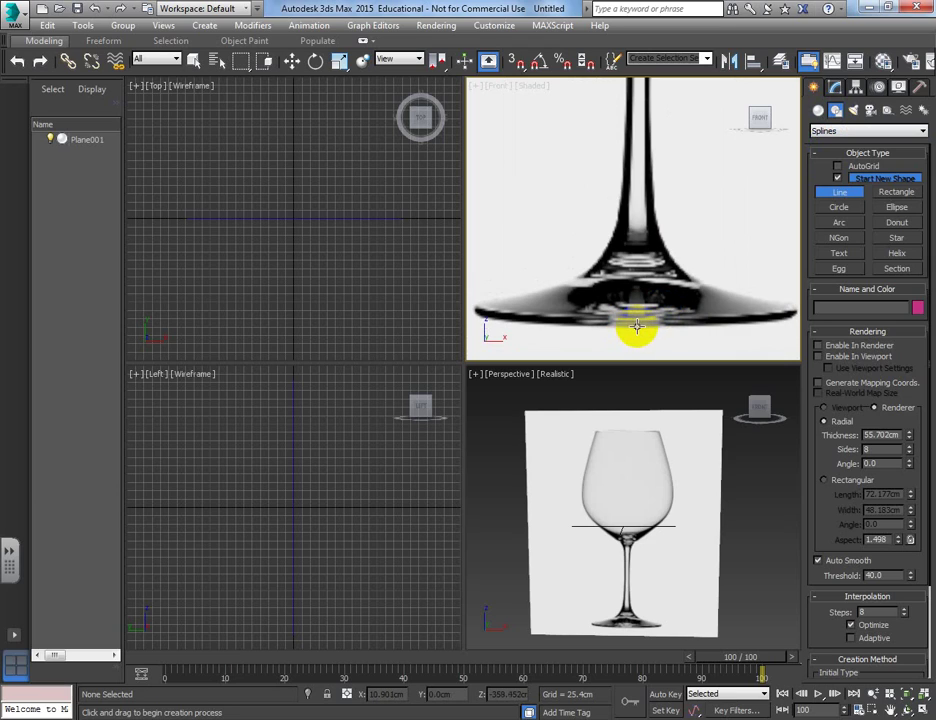
{"action": "left_click", "coordinate": [637, 325]}
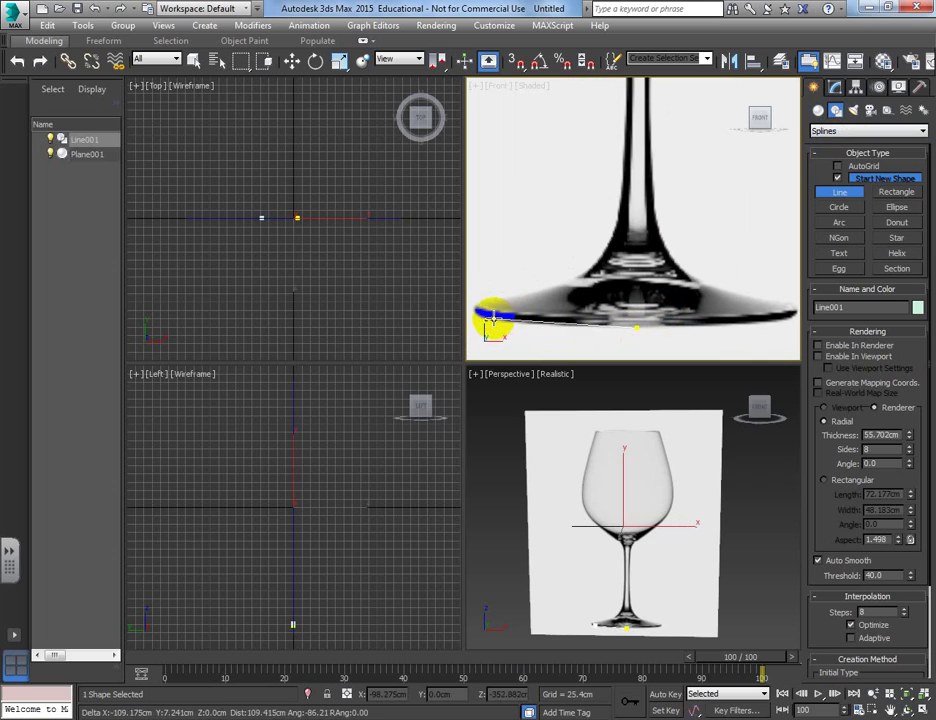
{"action": "left_click", "coordinate": [487, 316]}
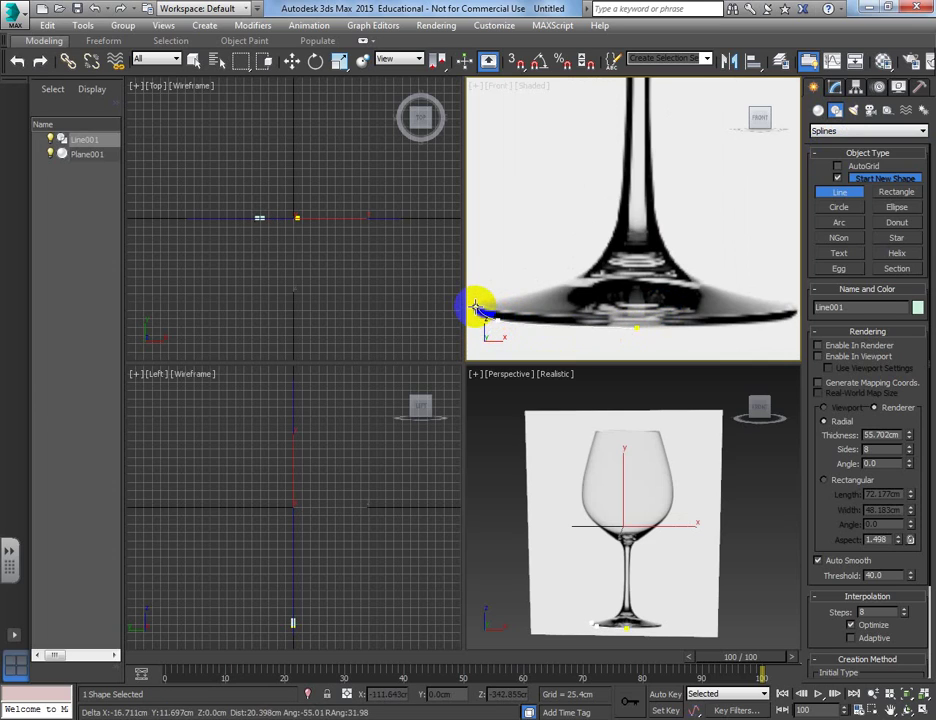
{"action": "left_click", "coordinate": [557, 285]}
{"action": "left_click", "coordinate": [606, 236]}
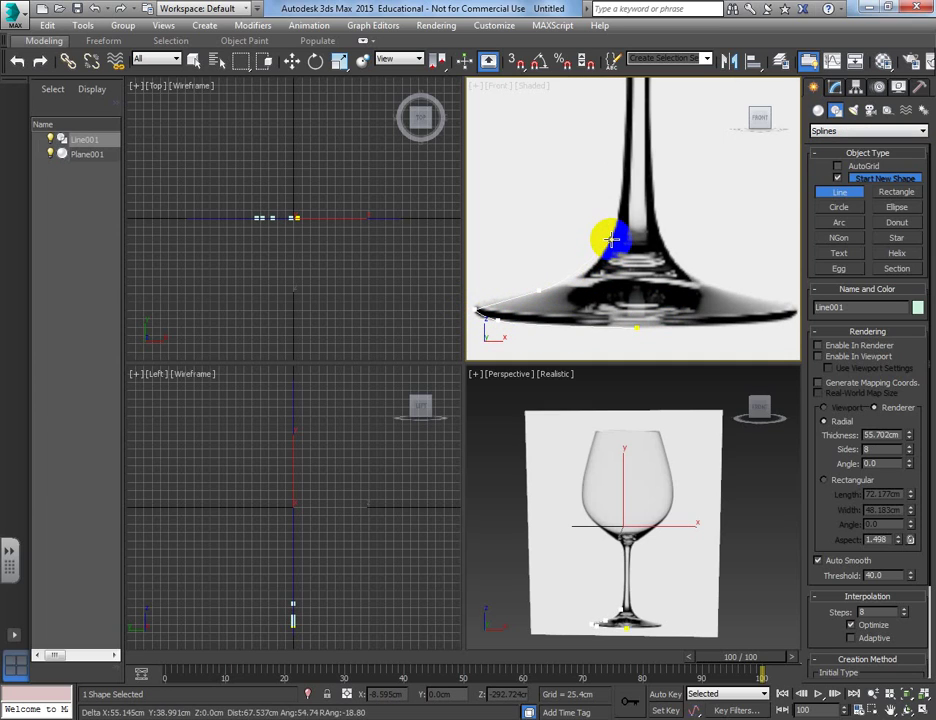
{"action": "left_click", "coordinate": [623, 154]}
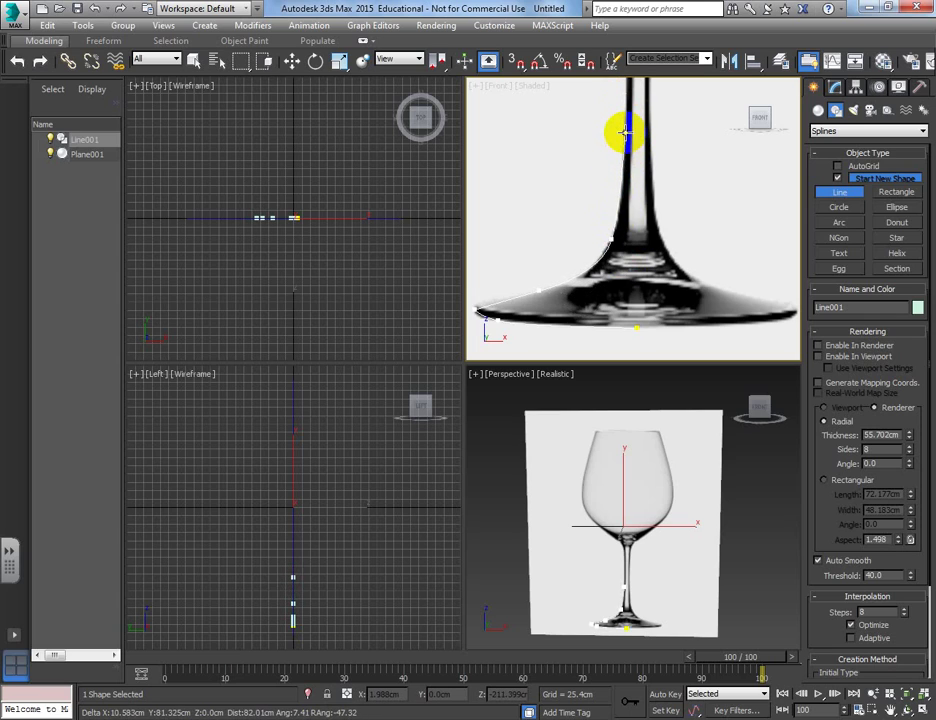
- Continue the line up the left edge of the stem to where it flares into the bowl
{"action": "scroll", "coordinate": [625, 120], "scroll_direction": "down", "scroll_amount": 4}
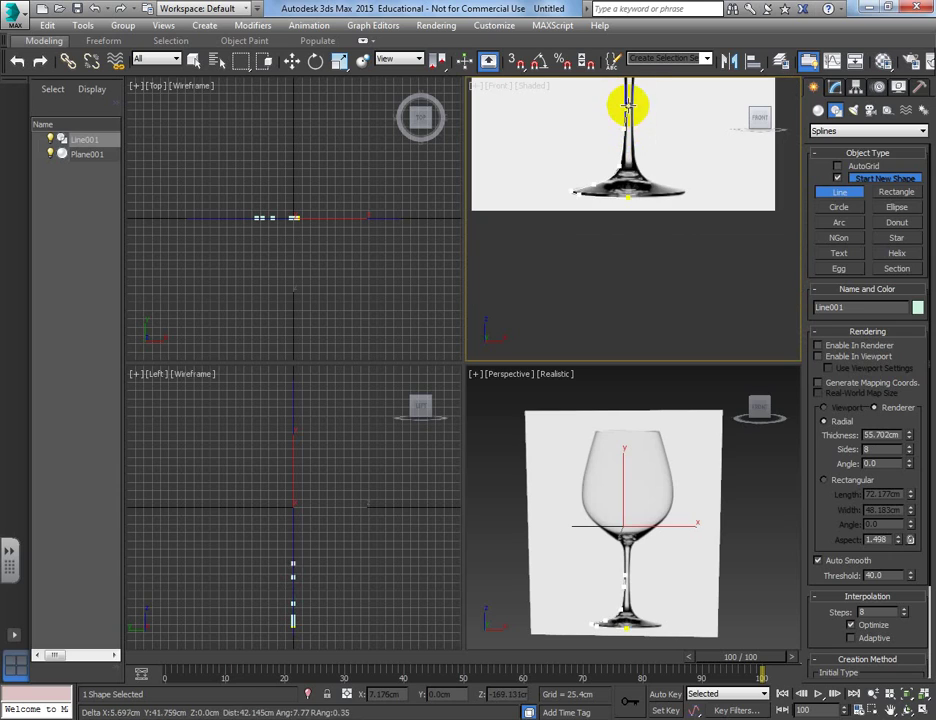
{"action": "scroll", "coordinate": [631, 215], "scroll_direction": "up", "scroll_amount": 3}
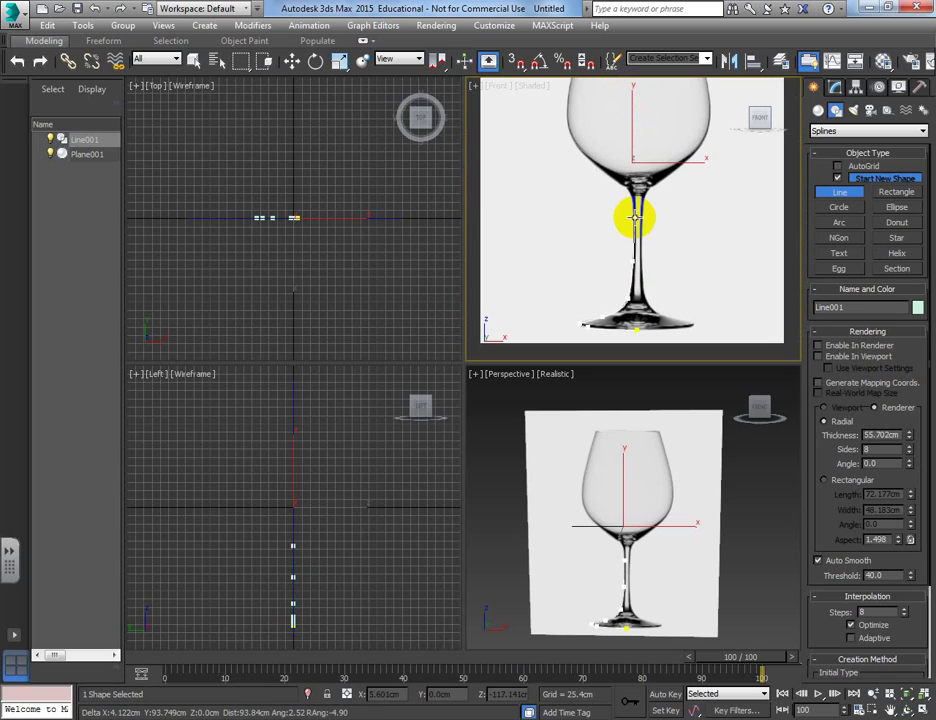
{"action": "scroll", "coordinate": [638, 234], "scroll_direction": "up", "scroll_amount": 3}
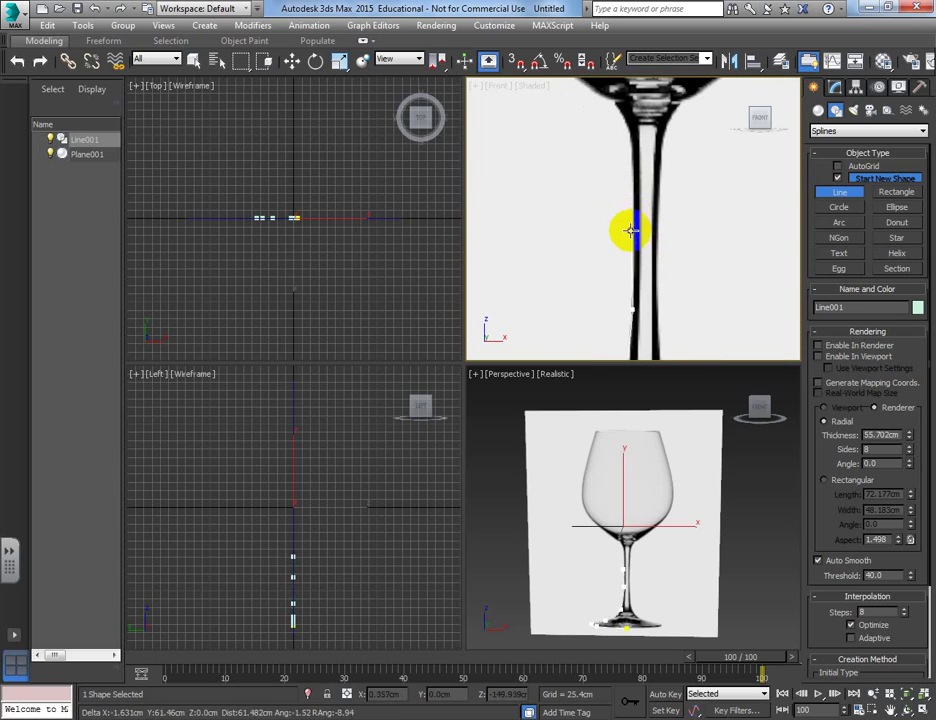
{"action": "middle_click_drag", "start_coordinate": [545, 258], "coordinate": [670, 206]}
{"action": "middle_click_drag", "start_coordinate": [738, 172], "coordinate": [620, 219]}
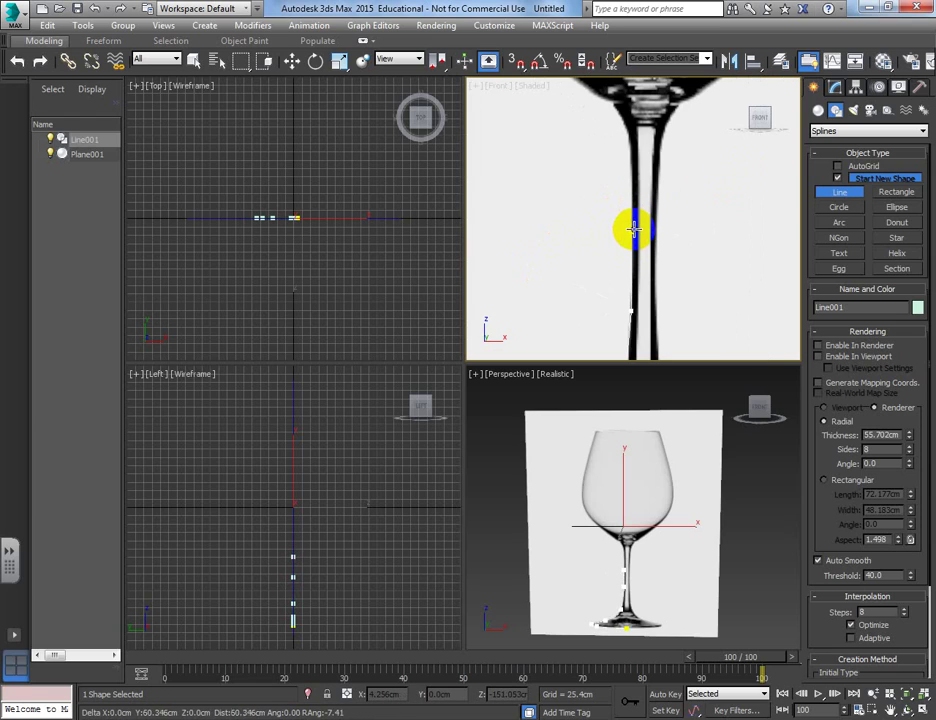
{"action": "left_click", "coordinate": [632, 214]}
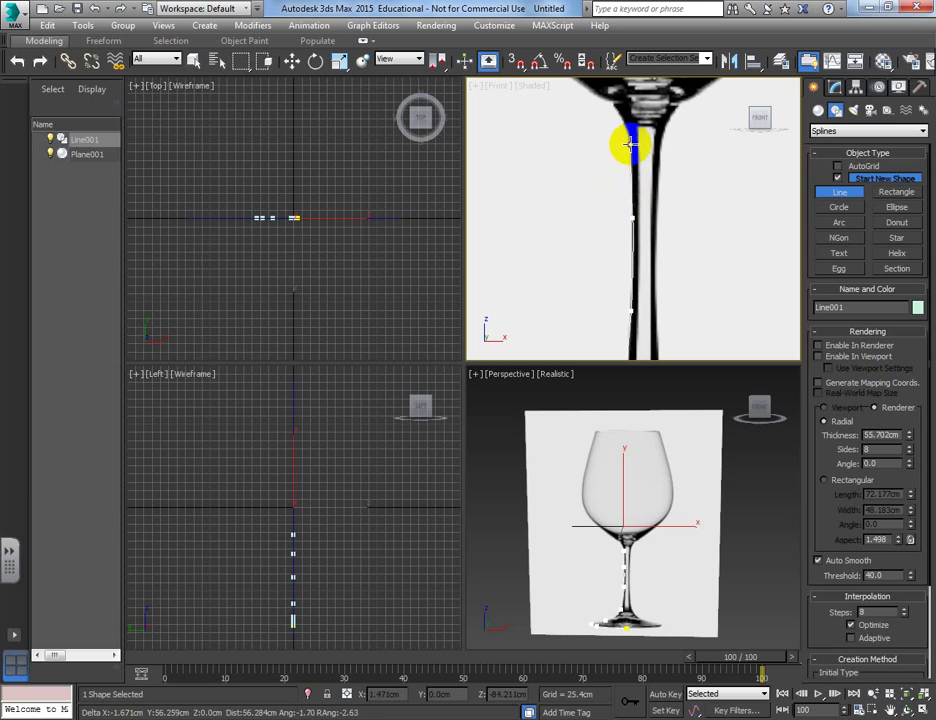
{"action": "left_click", "coordinate": [630, 145]}
{"action": "left_click", "coordinate": [609, 100]}
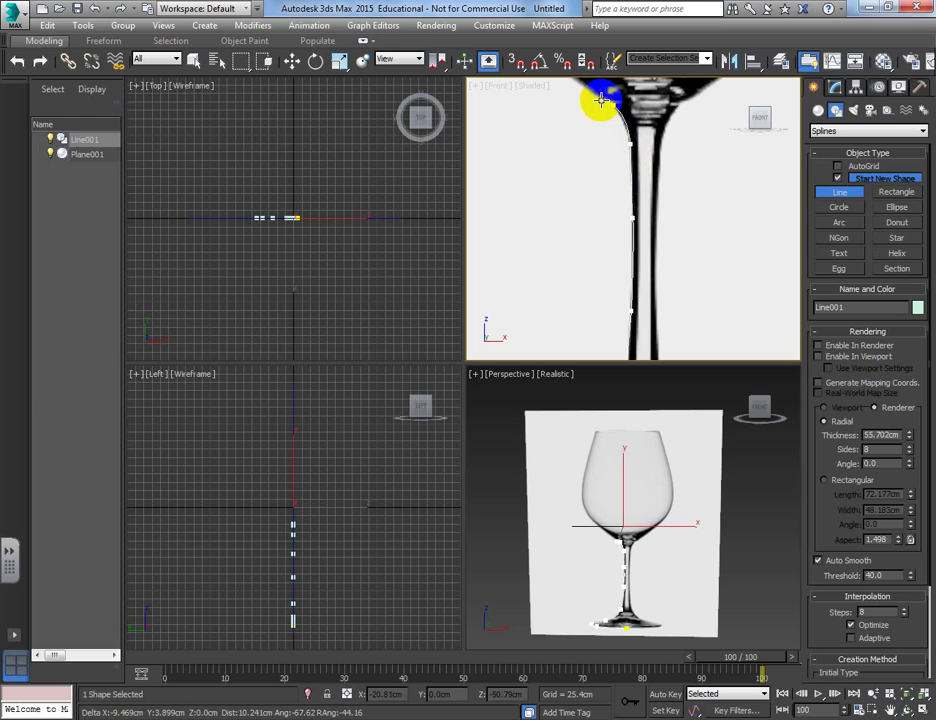
- Trace the bowl's left outline from the top of the stem up to the corner of the rim
{"action": "middle_click_drag", "start_coordinate": [601, 100], "coordinate": [612, 219]}
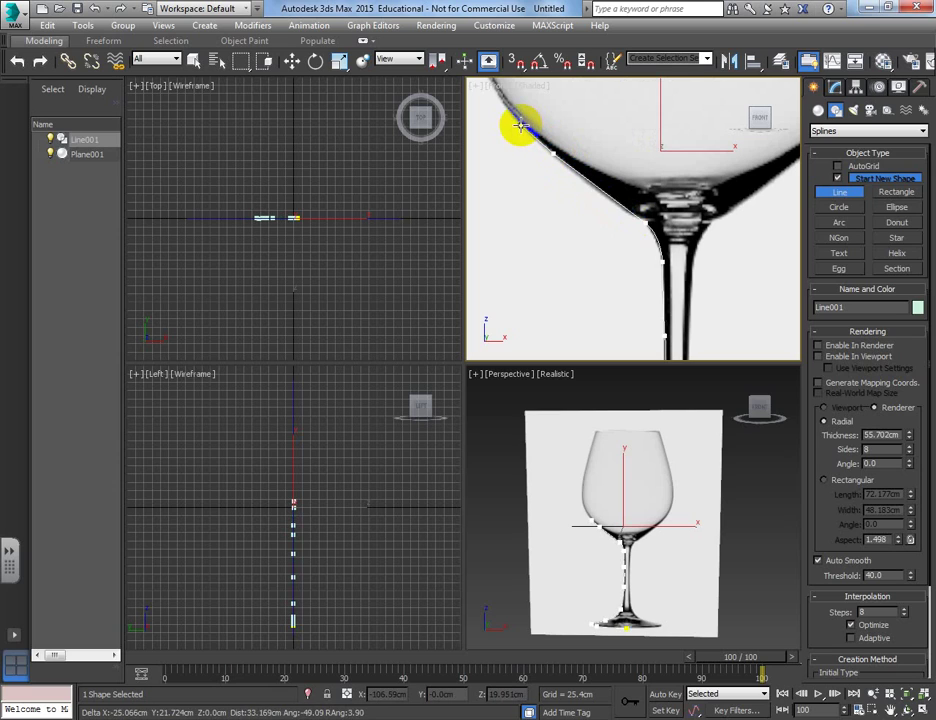
{"action": "middle_click_drag", "start_coordinate": [487, 83], "coordinate": [623, 240]}
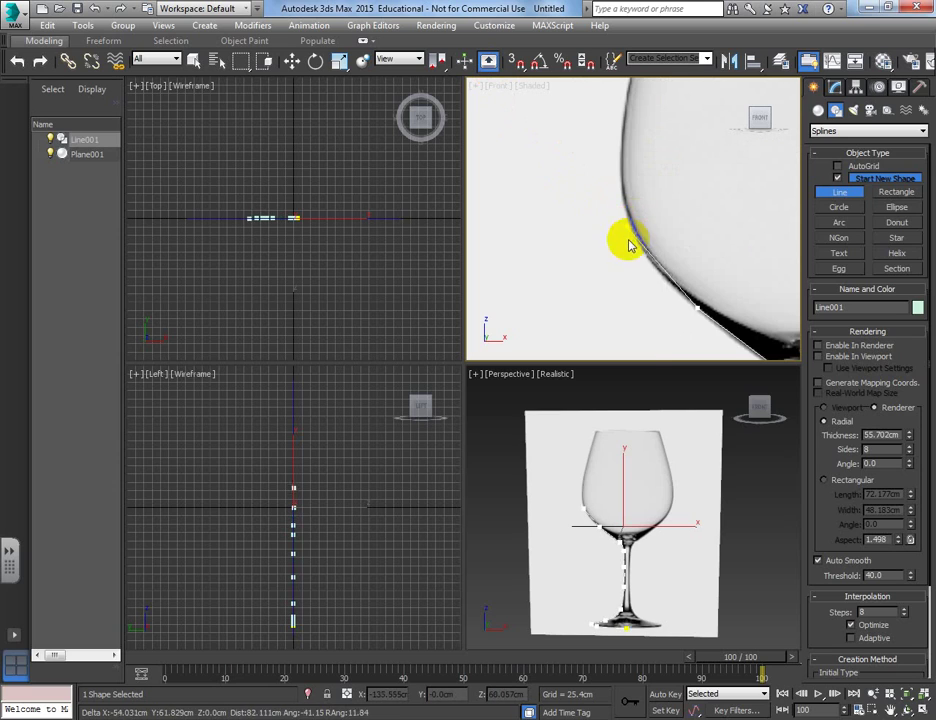
{"action": "left_click", "coordinate": [621, 158]}
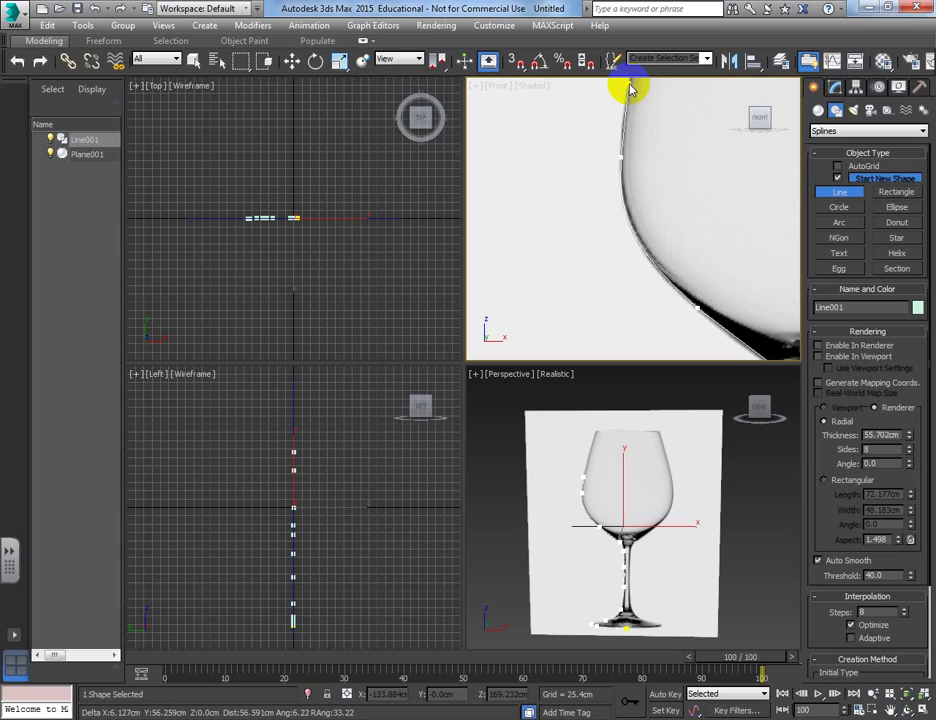
{"action": "scroll", "coordinate": [628, 90], "scroll_direction": "down", "scroll_amount": 3}
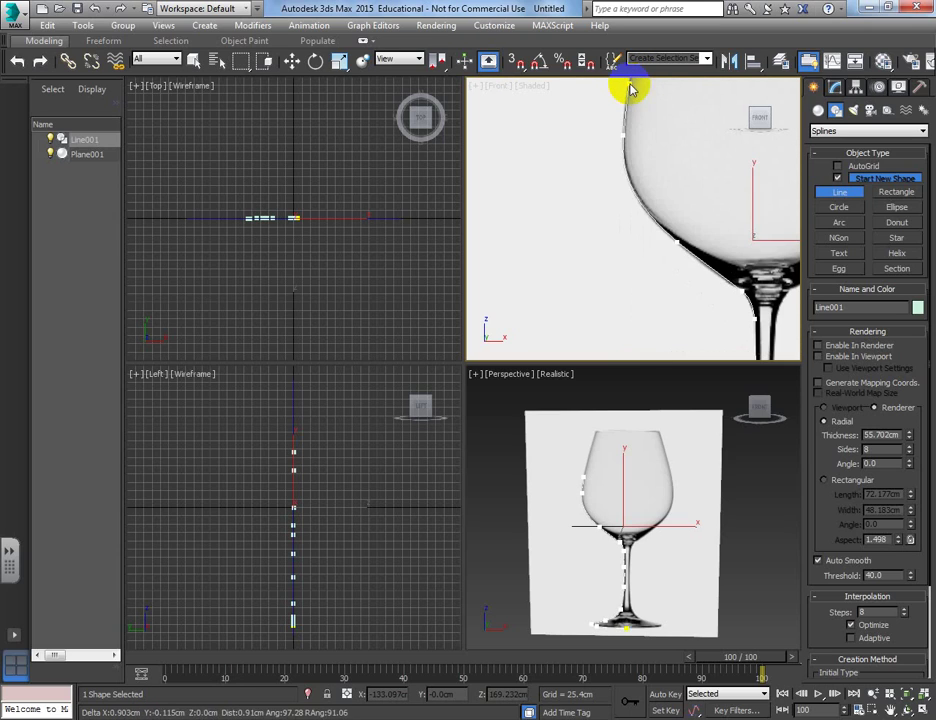
{"action": "middle_click_drag", "start_coordinate": [628, 90], "coordinate": [633, 215]}
{"action": "left_click", "coordinate": [632, 217]}
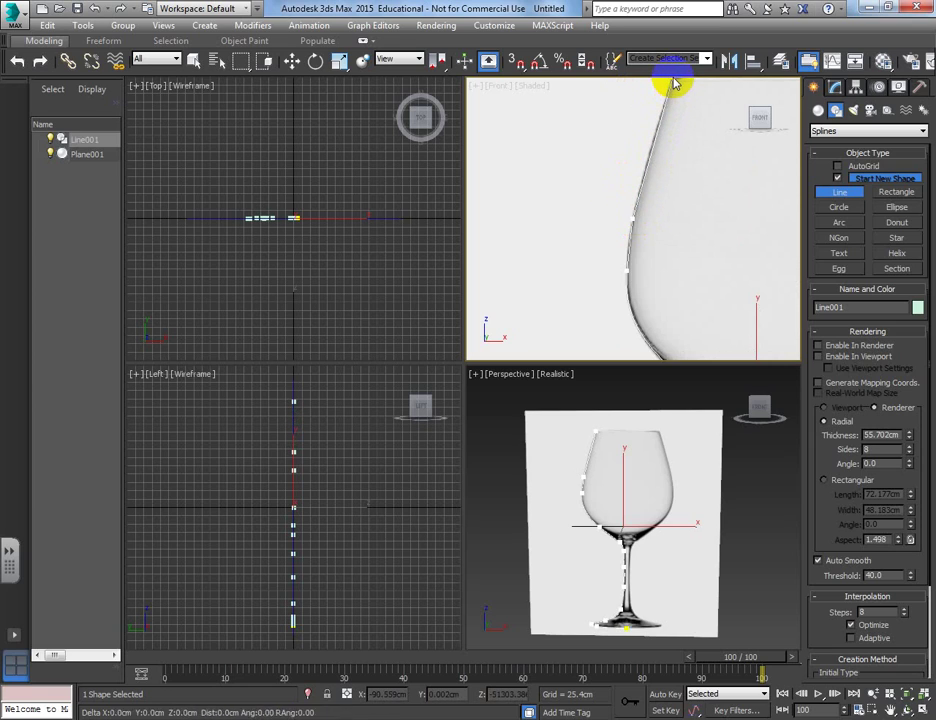
{"action": "middle_click_drag", "start_coordinate": [674, 84], "coordinate": [633, 221]}
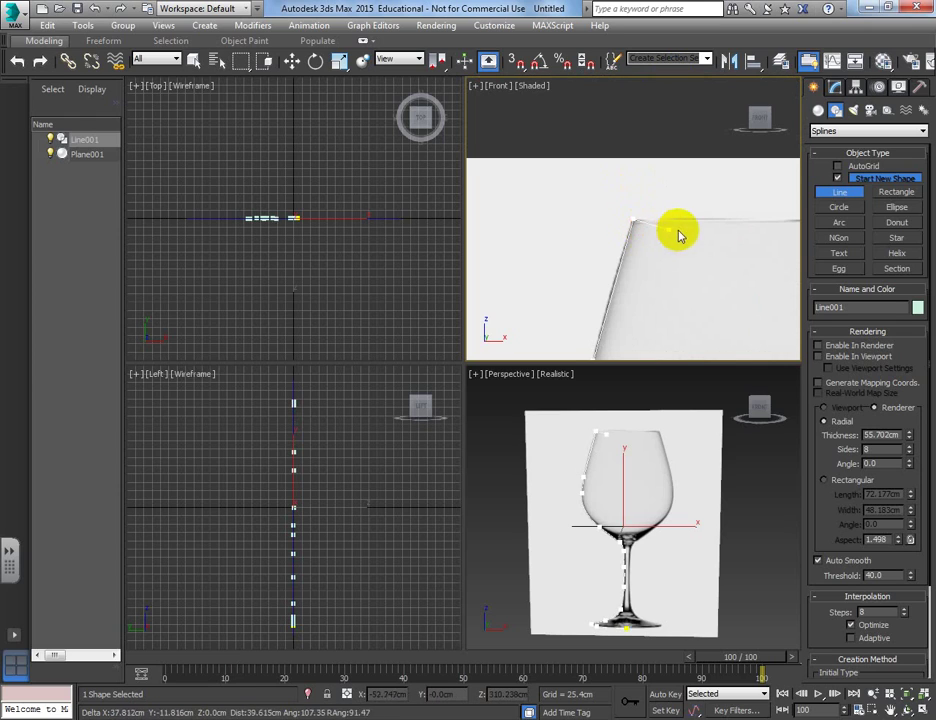
- Continue the line across the rim to near the glass's centre axis, then straight down to finish it on its starting point
{"action": "scroll", "coordinate": [750, 226], "scroll_direction": "down", "scroll_amount": 2}
{"action": "scroll", "coordinate": [742, 228], "scroll_direction": "down", "scroll_amount": 2}
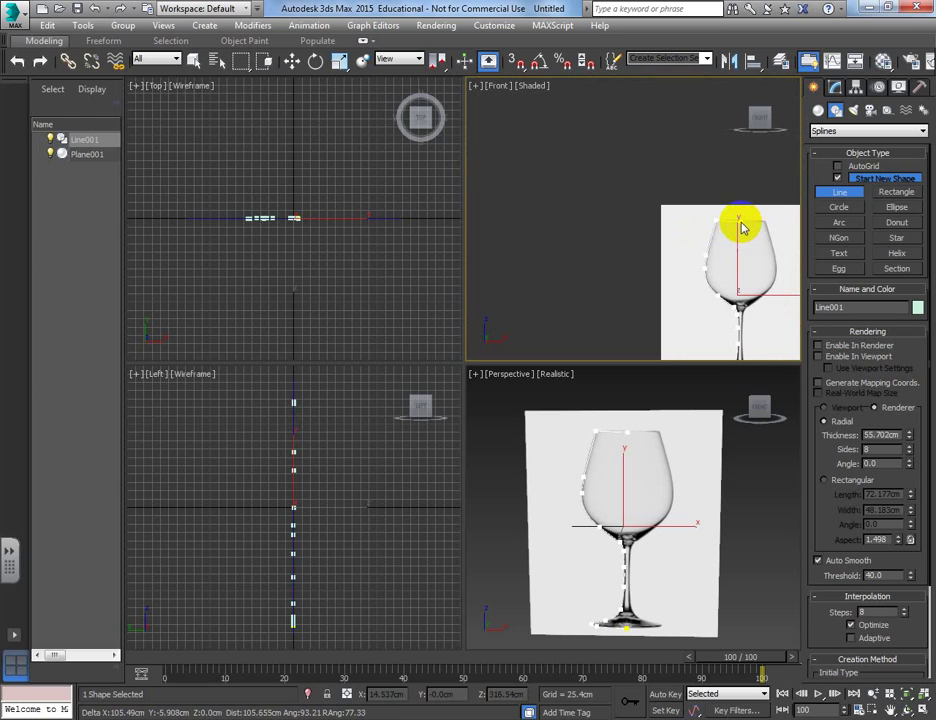
{"action": "scroll", "coordinate": [742, 228], "scroll_direction": "up", "scroll_amount": 2}
{"action": "scroll", "coordinate": [742, 228], "scroll_direction": "up", "scroll_amount": 2}
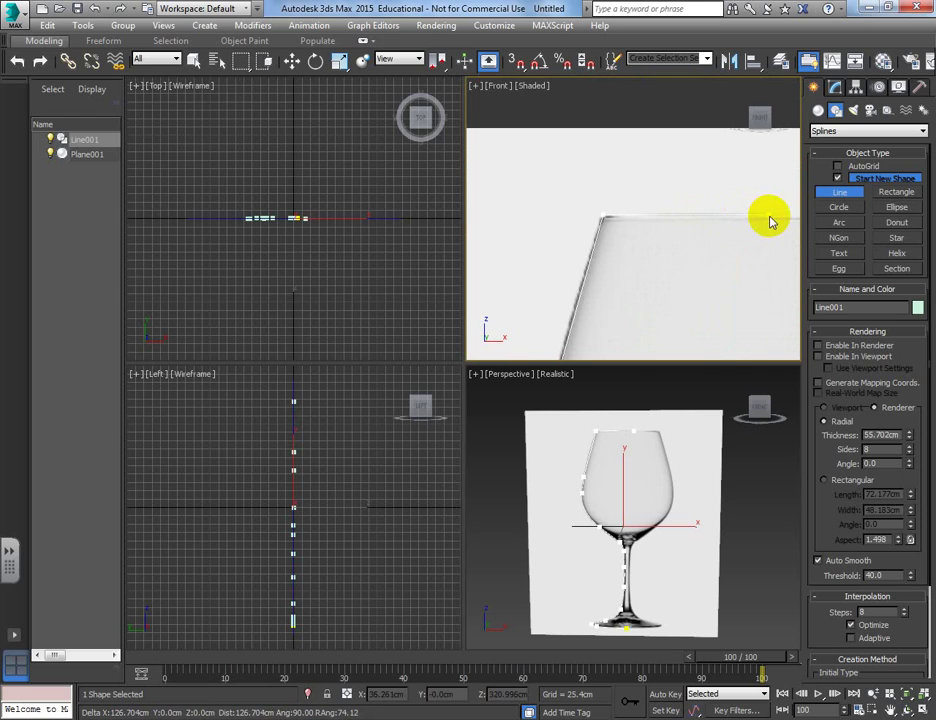
{"action": "scroll", "coordinate": [768, 226], "scroll_direction": "down", "scroll_amount": 3}
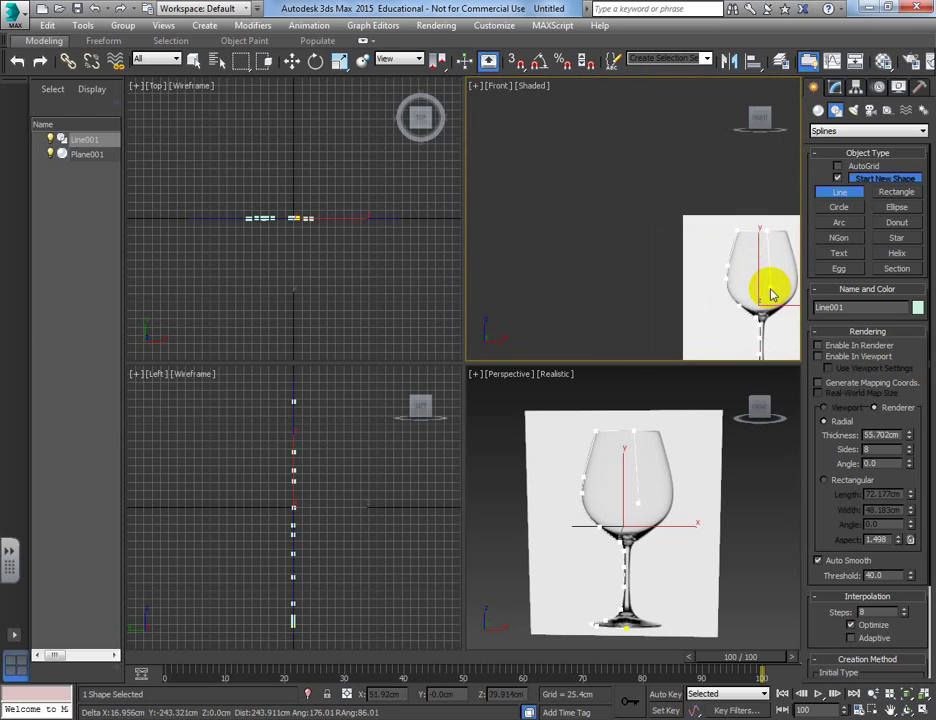
{"action": "middle_click_drag", "start_coordinate": [771, 295], "coordinate": [742, 209]}
{"action": "left_click_drag", "start_coordinate": [736, 297], "coordinate": [740, 310]}
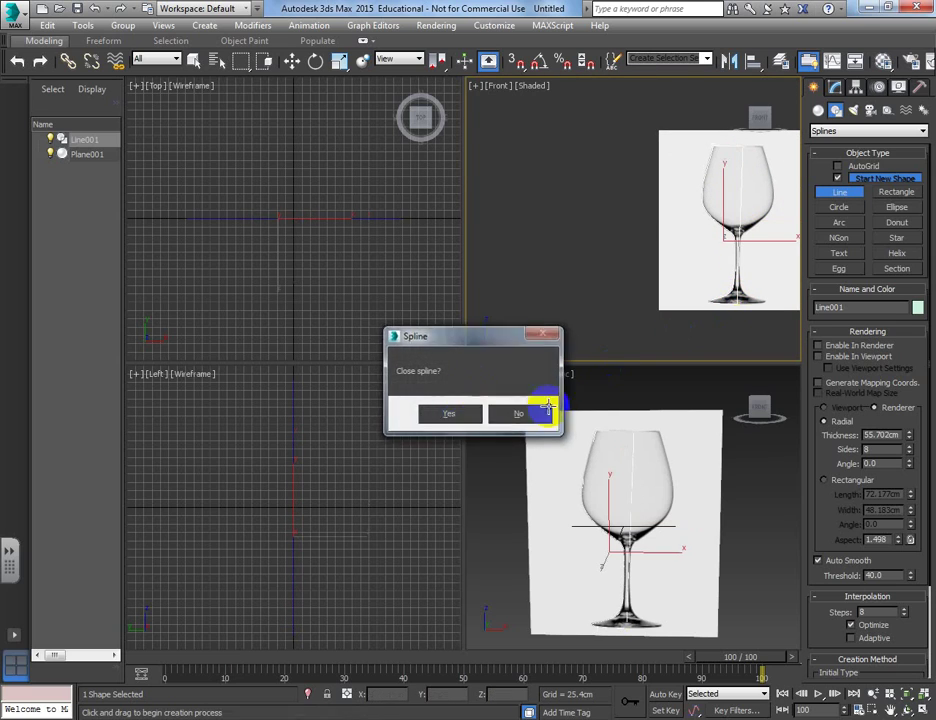
{"action": "left_click", "coordinate": [539, 411]}
- Edit the line at Vertex level and move its rim-centre vertex closer to the glass's centre axis
{"action": "left_click", "coordinate": [292, 66]}
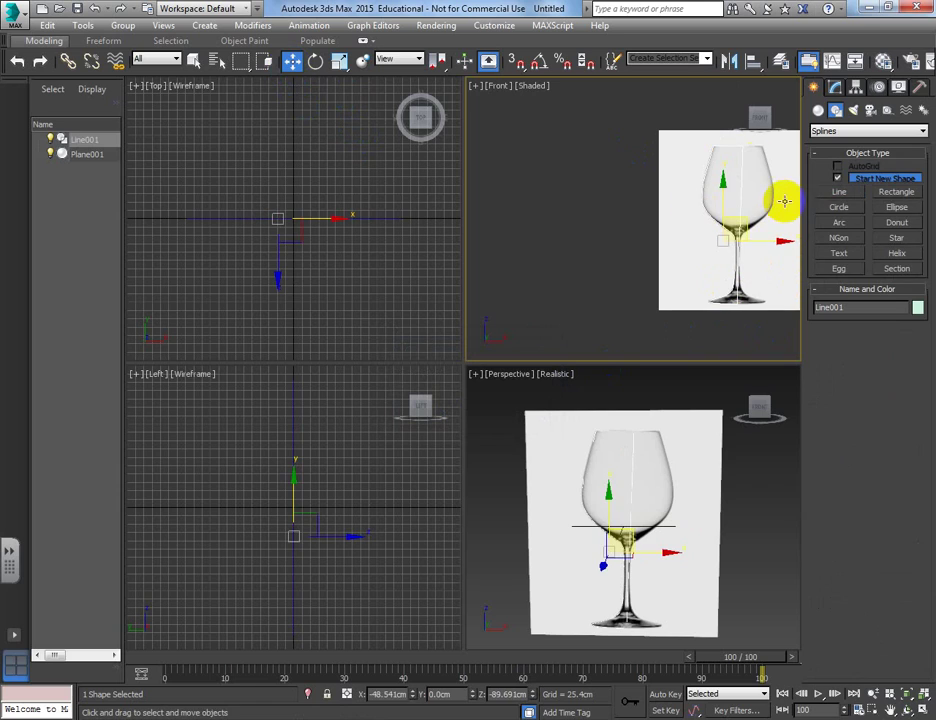
{"action": "left_click", "coordinate": [834, 88]}
{"action": "left_click", "coordinate": [828, 146]}
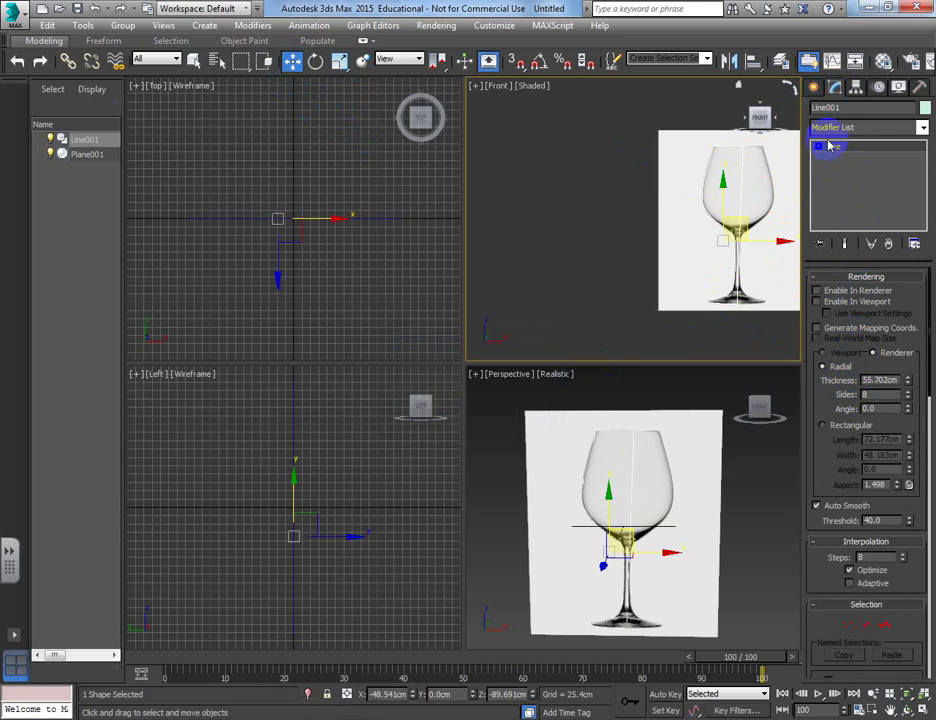
{"action": "left_click", "coordinate": [819, 146]}
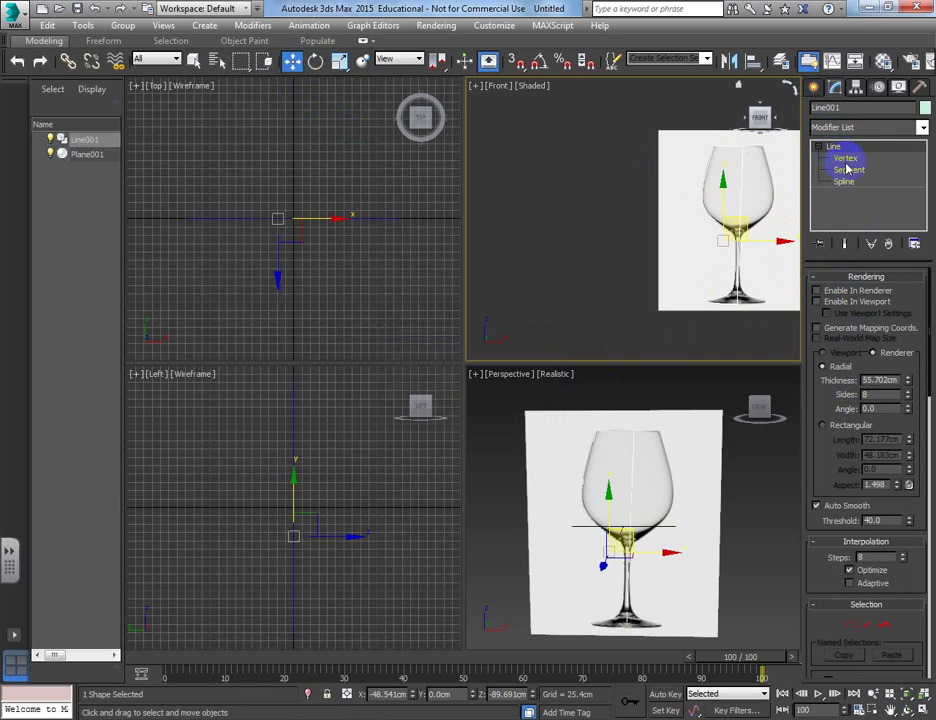
{"action": "left_click", "coordinate": [845, 158]}
{"action": "left_click", "coordinate": [865, 276]}
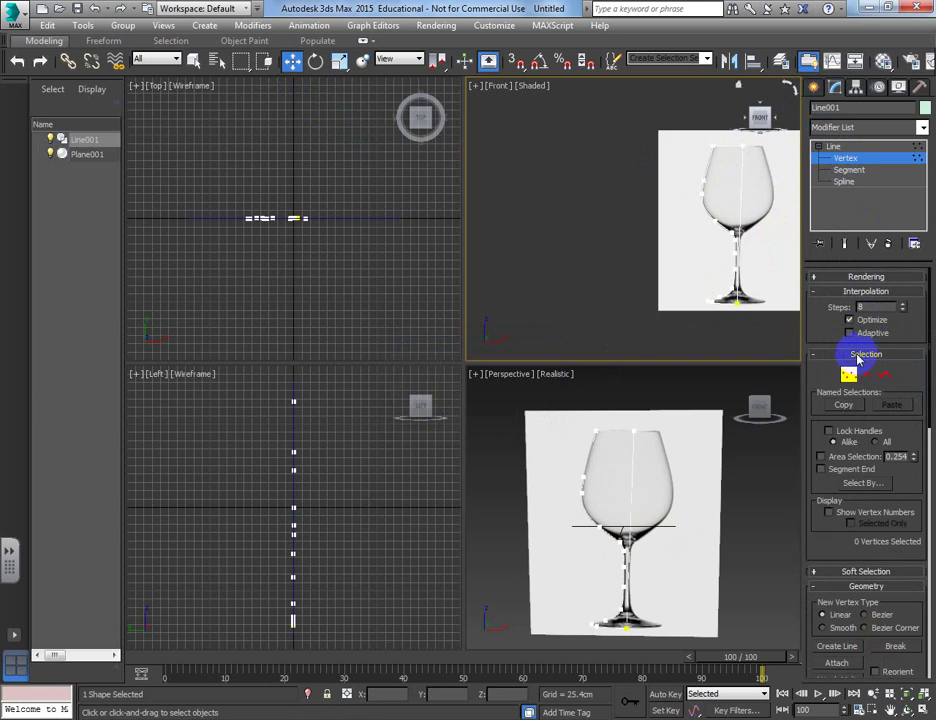
{"action": "left_click", "coordinate": [846, 375]}
{"action": "scroll", "coordinate": [745, 175], "scroll_direction": "up", "scroll_amount": 4}
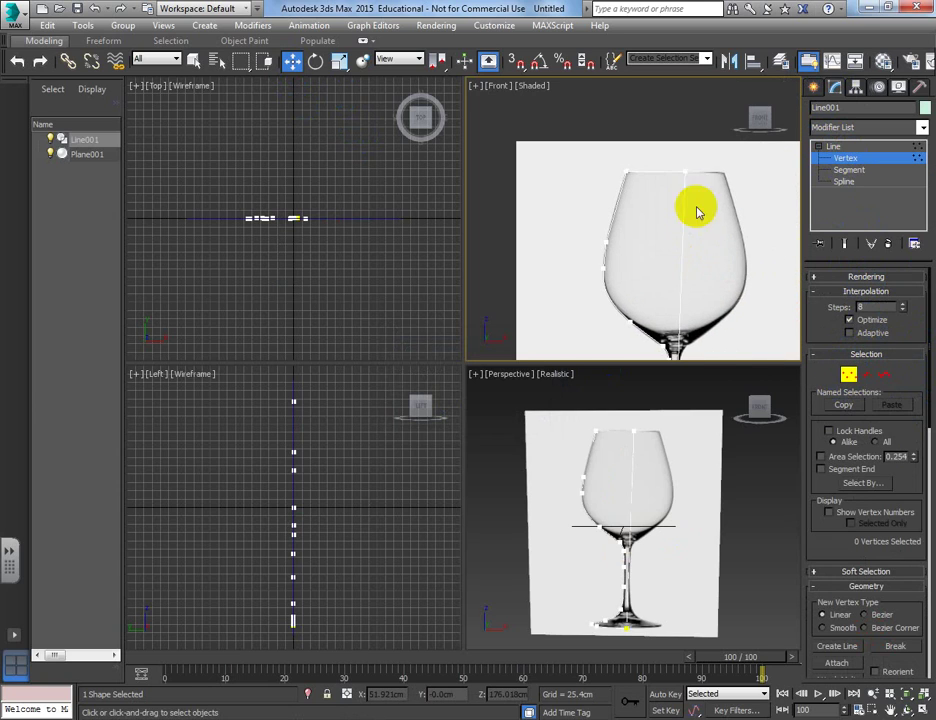
{"action": "left_click_drag", "start_coordinate": [667, 218], "coordinate": [721, 194]}
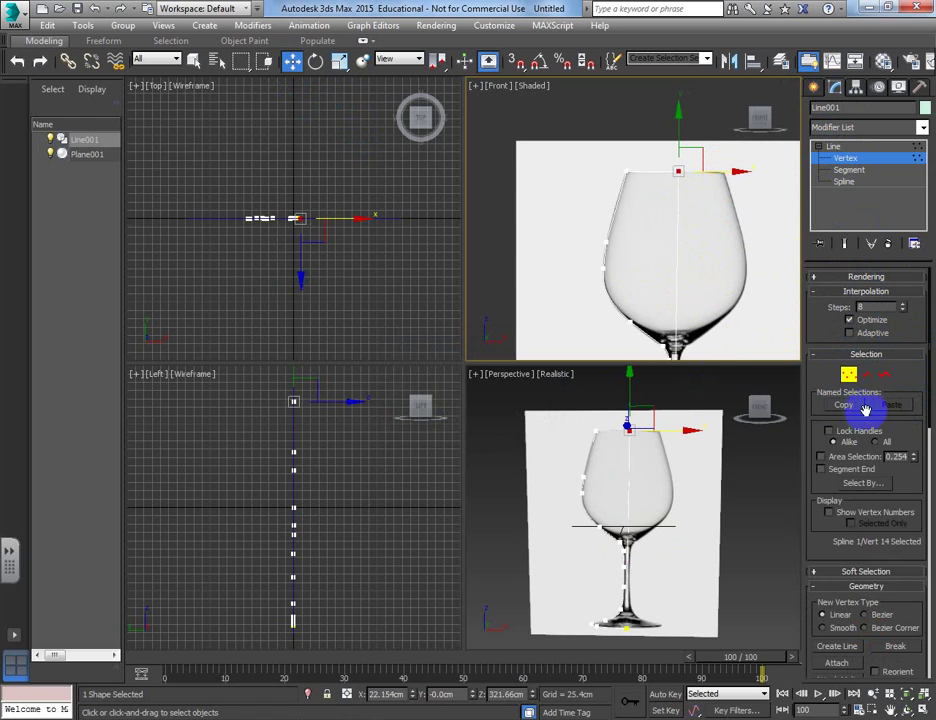
- Hide the wine glass reference plane so only the profile line is shown
{"action": "left_click", "coordinate": [552, 330]}
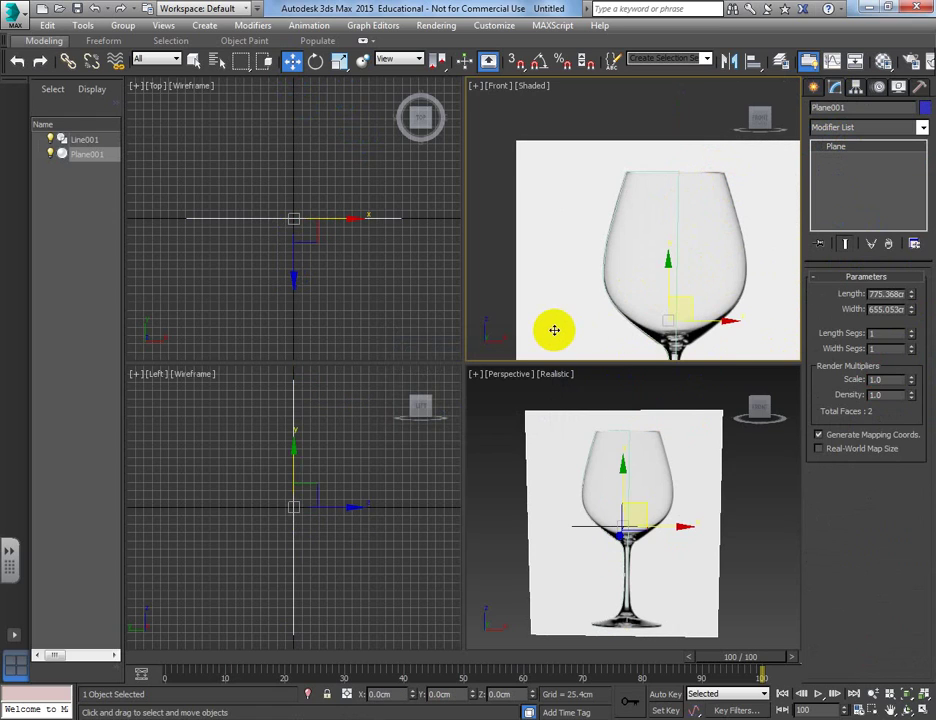
{"action": "right_click", "coordinate": [554, 328]}
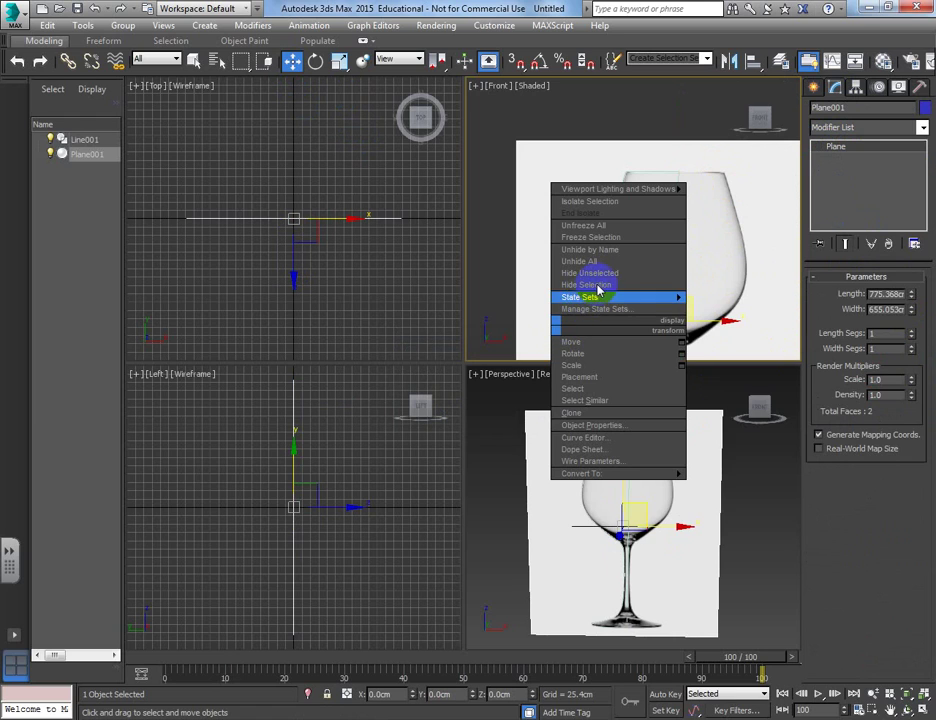
{"action": "left_click", "coordinate": [597, 286]}
{"action": "scroll", "coordinate": [660, 274], "scroll_direction": "up", "scroll_amount": 1}
{"action": "scroll", "coordinate": [658, 274], "scroll_direction": "down", "scroll_amount": 2}
{"action": "scroll", "coordinate": [655, 265], "scroll_direction": "up", "scroll_amount": 3}
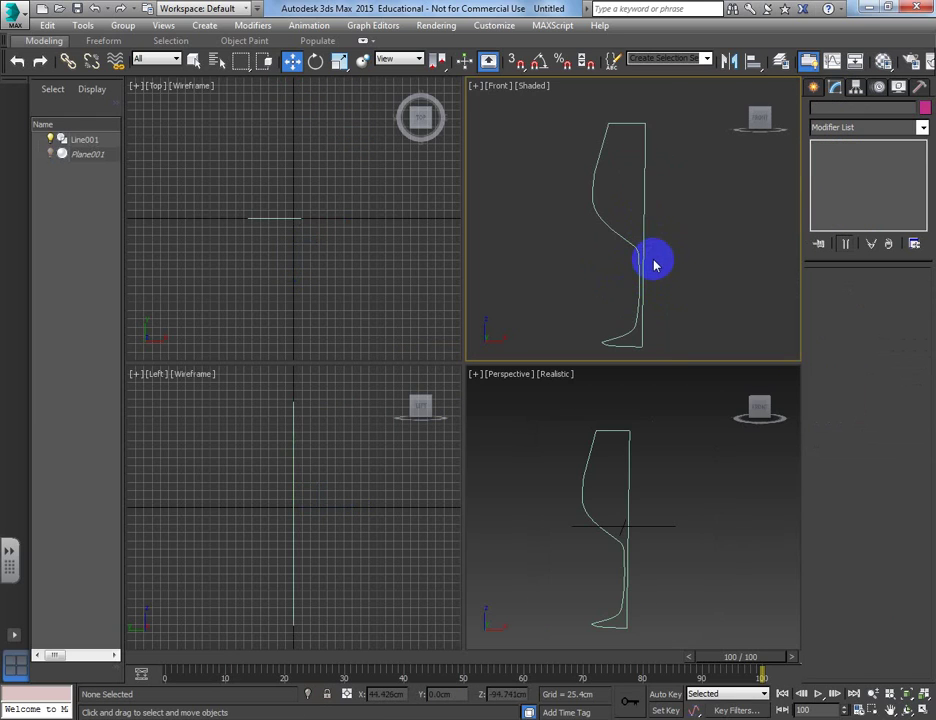
- Move the line's rim-centre vertex along X until it sits directly above the starting vertex at the foot
{"action": "left_click", "coordinate": [643, 241]}
{"action": "left_click", "coordinate": [846, 374]}
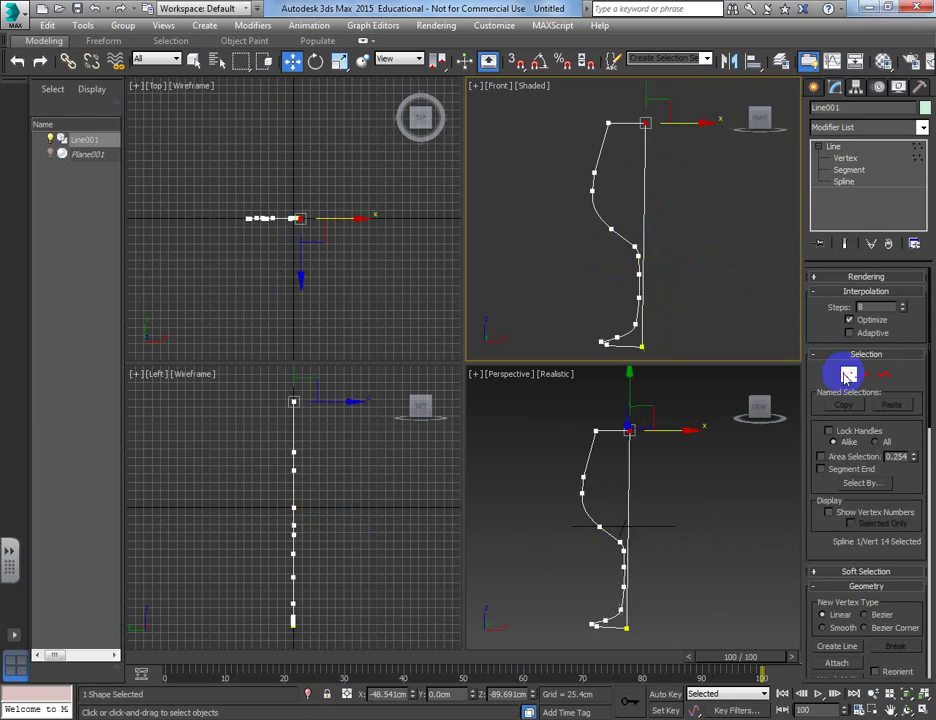
{"action": "left_click_drag", "start_coordinate": [932, 356], "coordinate": [930, 300]}
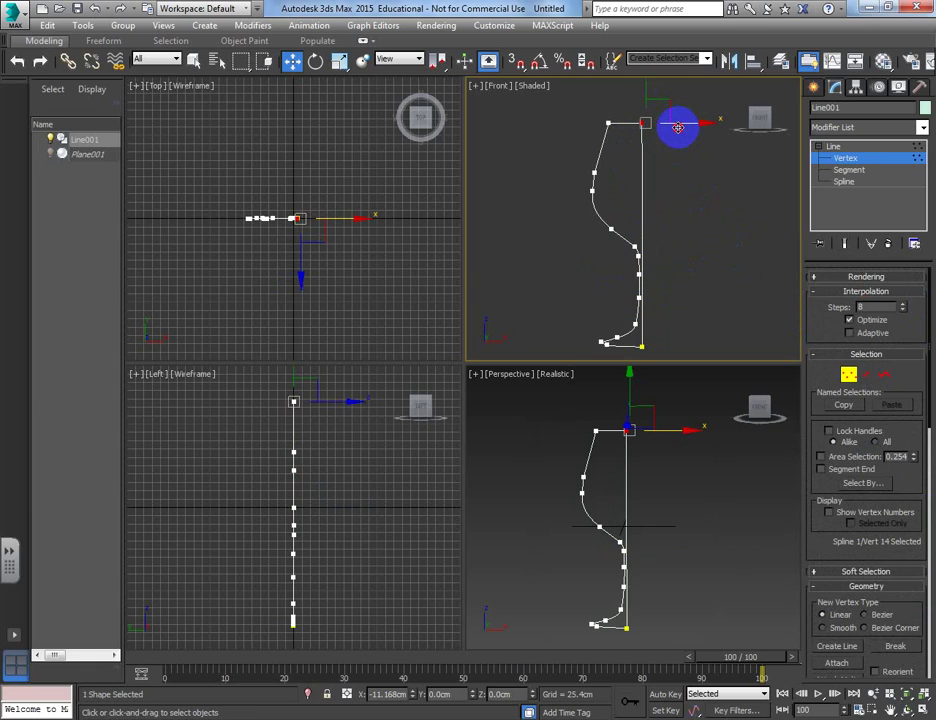
- Delete the extra vertex on the bowl's upper side, between the rim corner and the bowl's widest point
{"action": "left_click", "coordinate": [594, 172]}
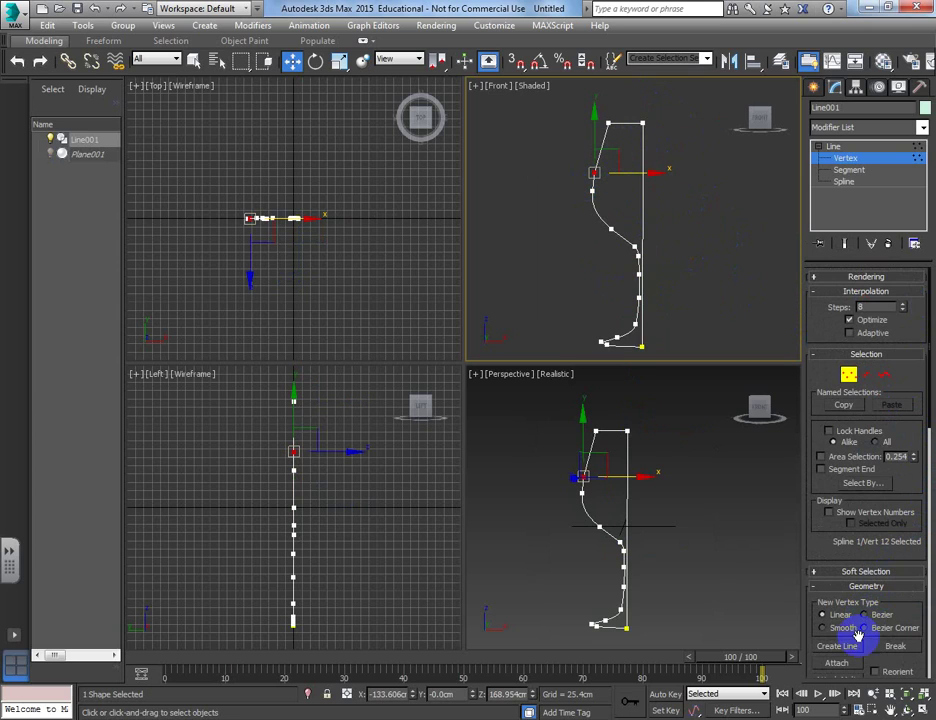
{"action": "left_click_drag", "start_coordinate": [929, 389], "coordinate": [925, 439]}
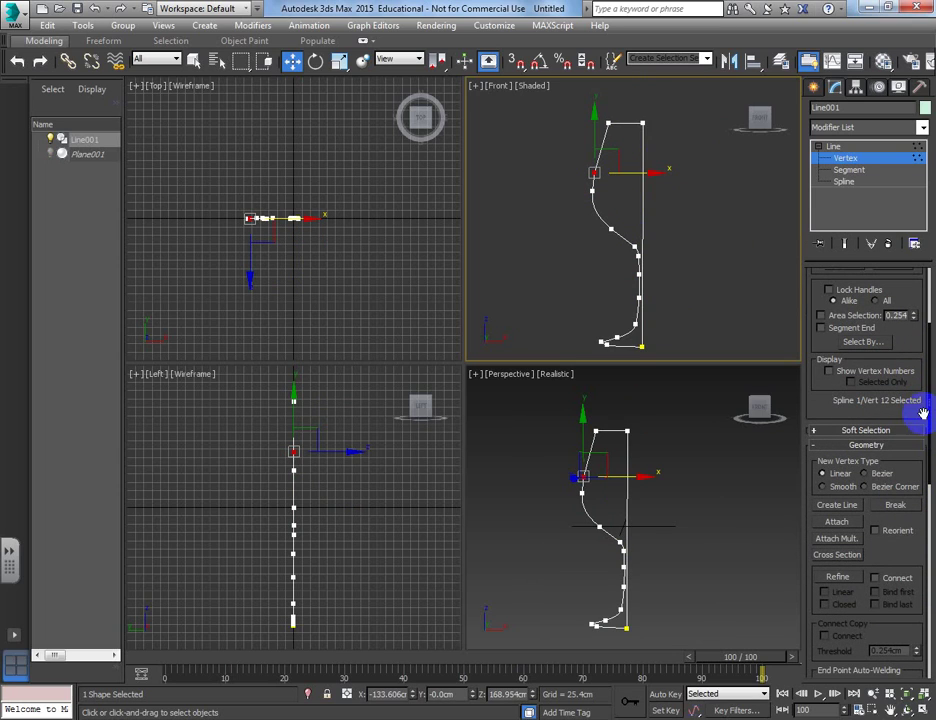
{"action": "left_click_drag", "start_coordinate": [925, 425], "coordinate": [923, 493]}
{"action": "left_click", "coordinate": [830, 428]}
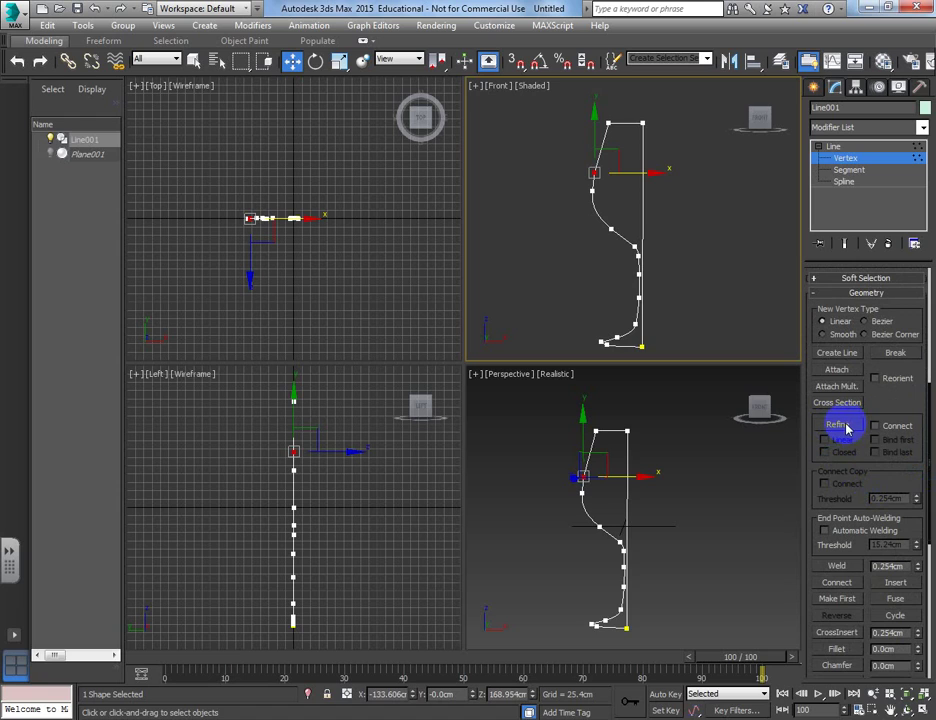
{"action": "left_click_drag", "start_coordinate": [928, 514], "coordinate": [868, 588]}
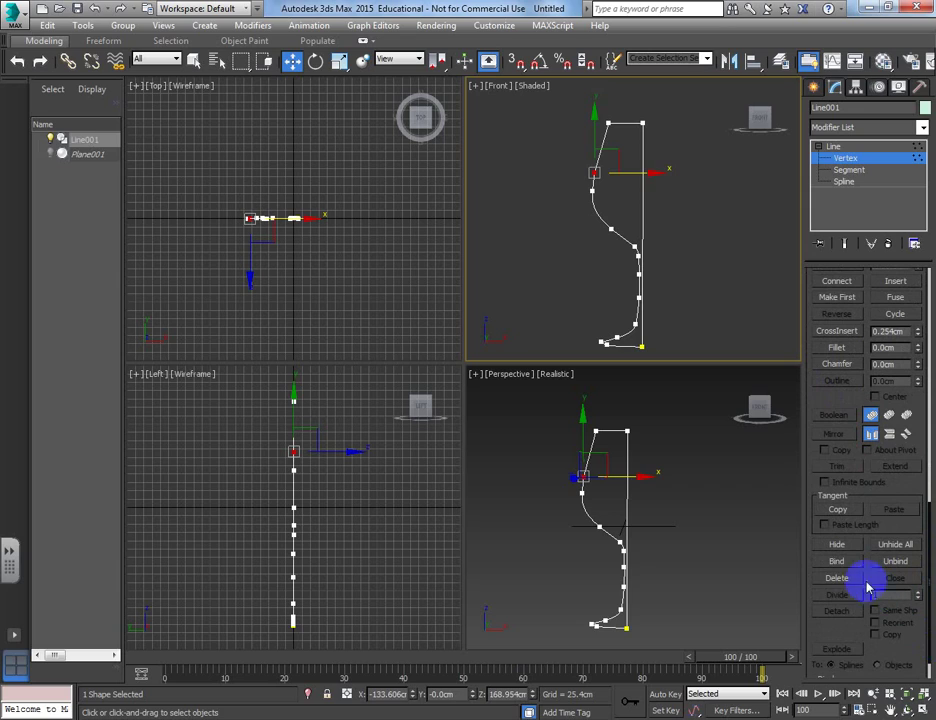
{"action": "left_click", "coordinate": [842, 579]}
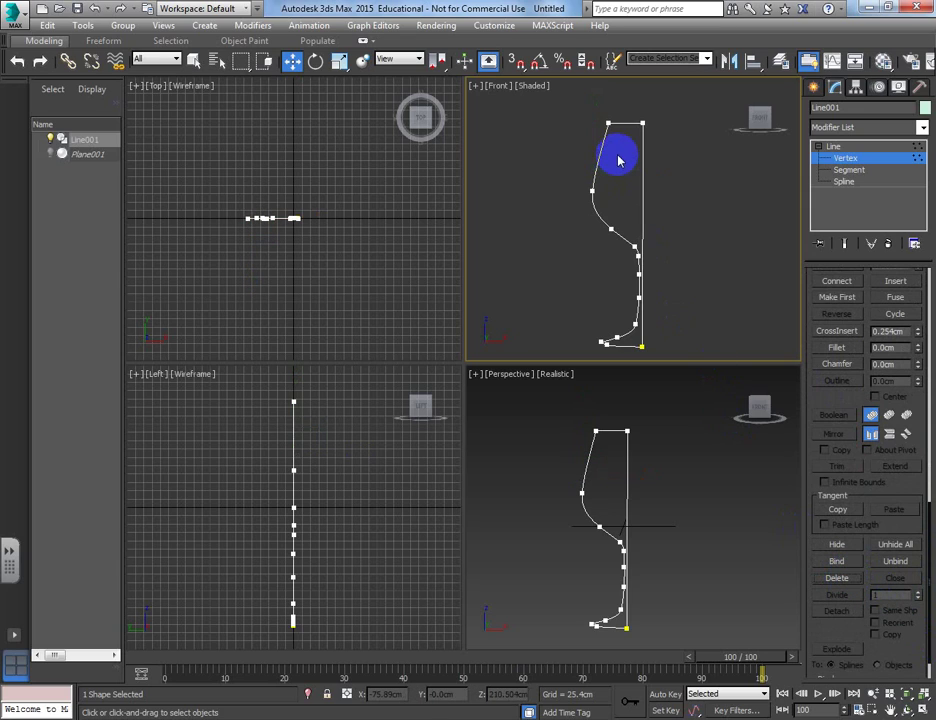
- Examine the remaining vertices of the profile from the rim down to the foot
{"action": "left_click", "coordinate": [641, 127]}
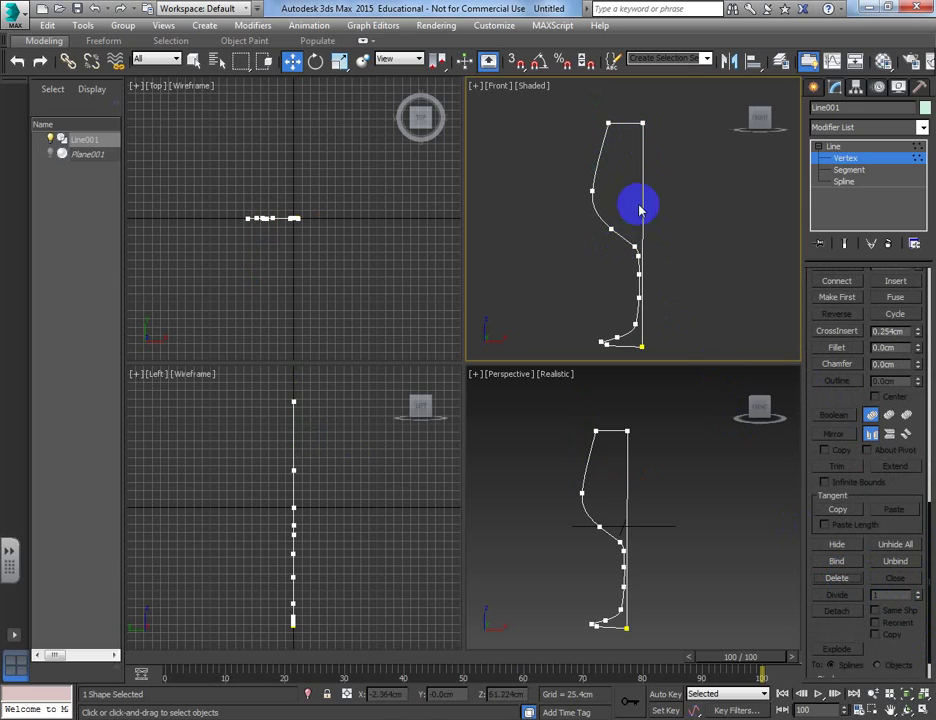
{"action": "left_click", "coordinate": [609, 123], "text": "ctrl"}
{"action": "scroll", "coordinate": [600, 145], "scroll_direction": "up", "scroll_amount": 3}
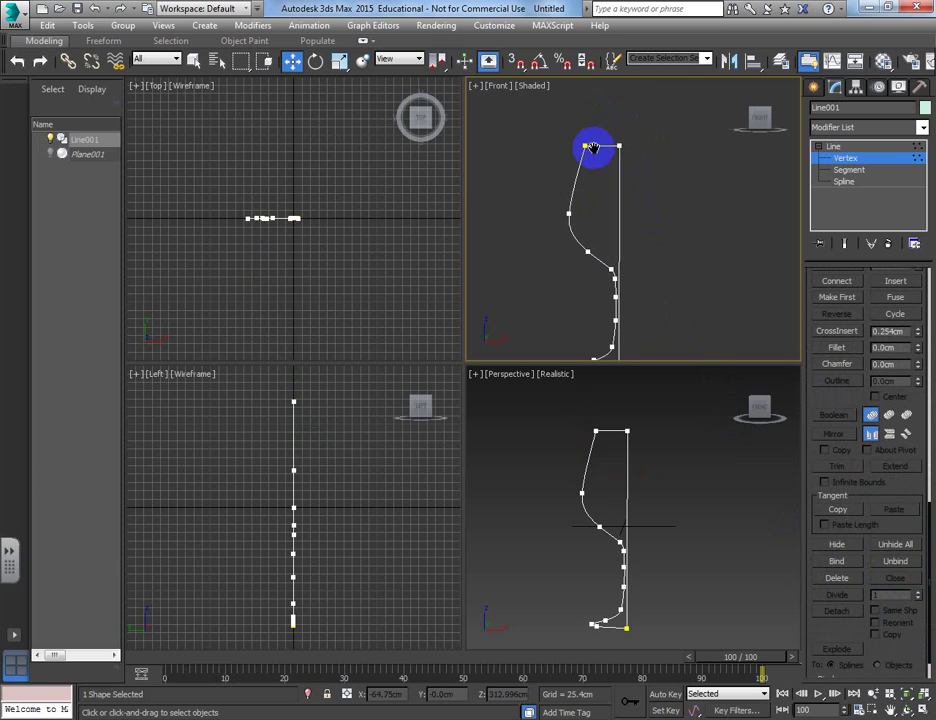
{"action": "scroll", "coordinate": [615, 160], "scroll_direction": "up", "scroll_amount": 2}
{"action": "scroll", "coordinate": [608, 142], "scroll_direction": "down", "scroll_amount": 3}
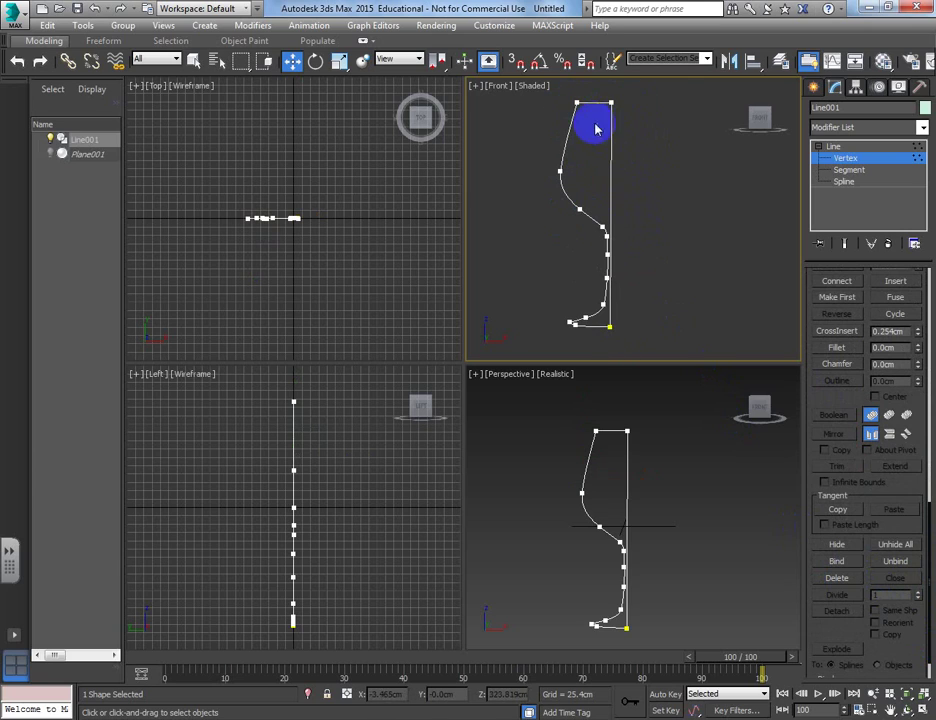
{"action": "left_click_drag", "start_coordinate": [588, 303], "coordinate": [580, 335]}
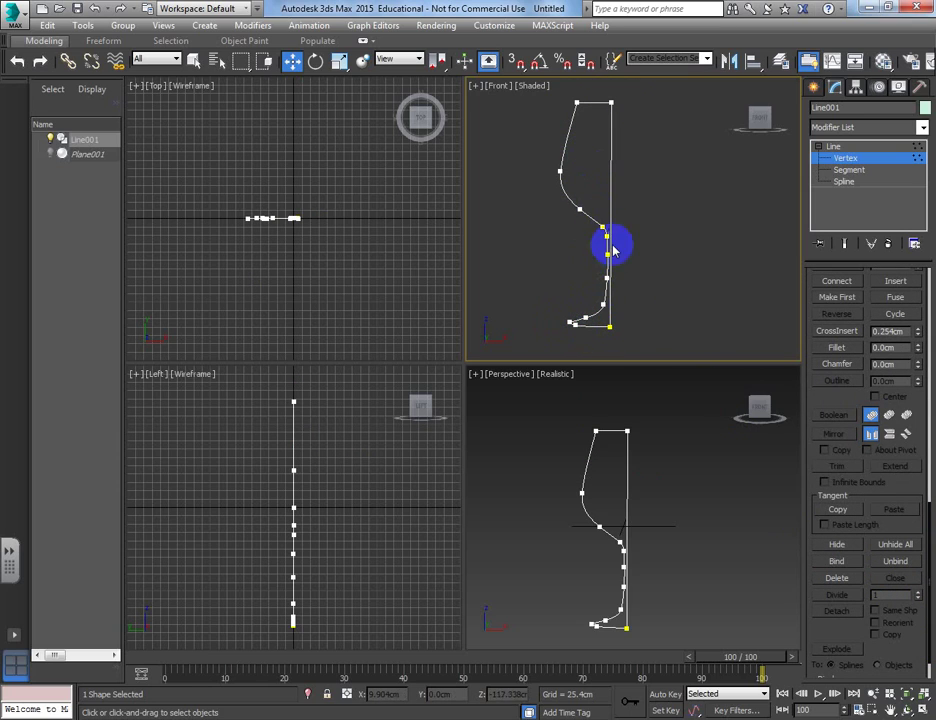
{"action": "left_click", "coordinate": [577, 105]}
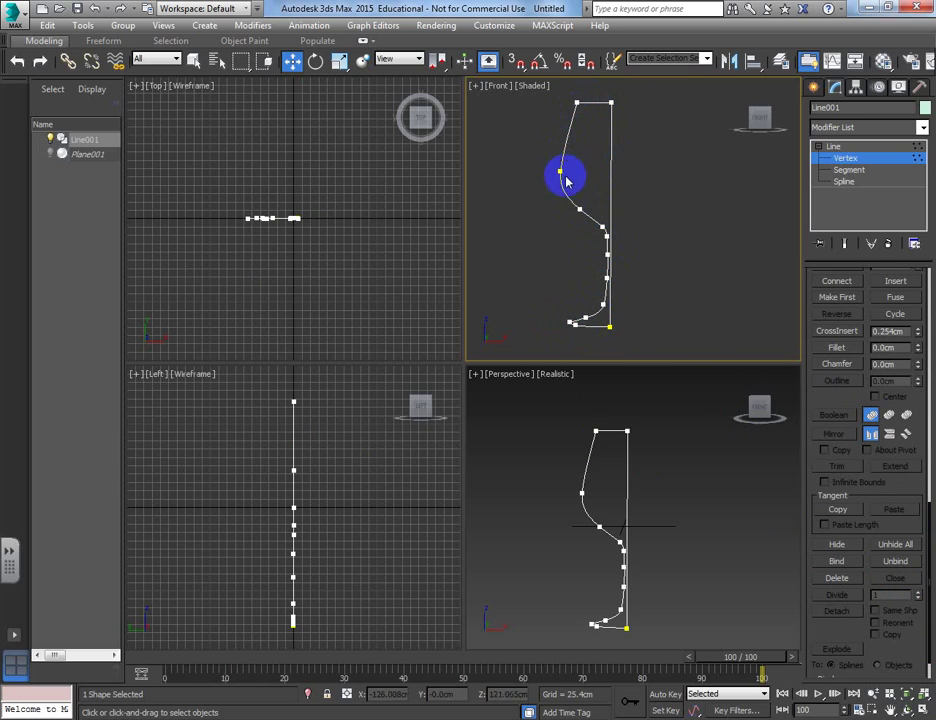
{"action": "left_click", "coordinate": [618, 218]}
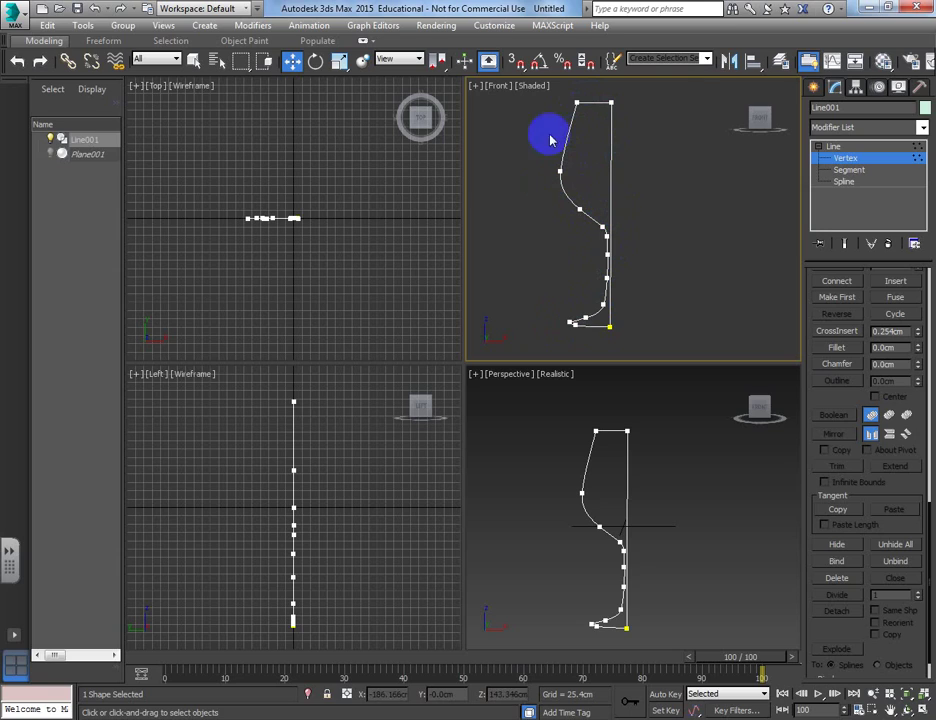
{"action": "left_click", "coordinate": [603, 224]}
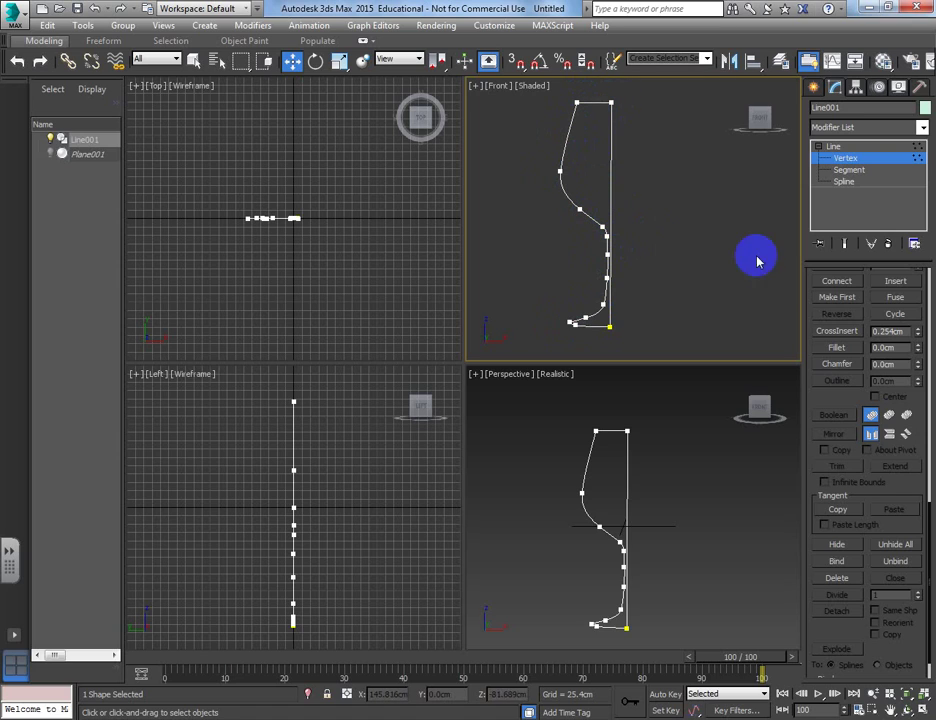
- Leave Vertex level and apply the Lathe modifier to the wine glass profile line
{"action": "left_click", "coordinate": [855, 160]}
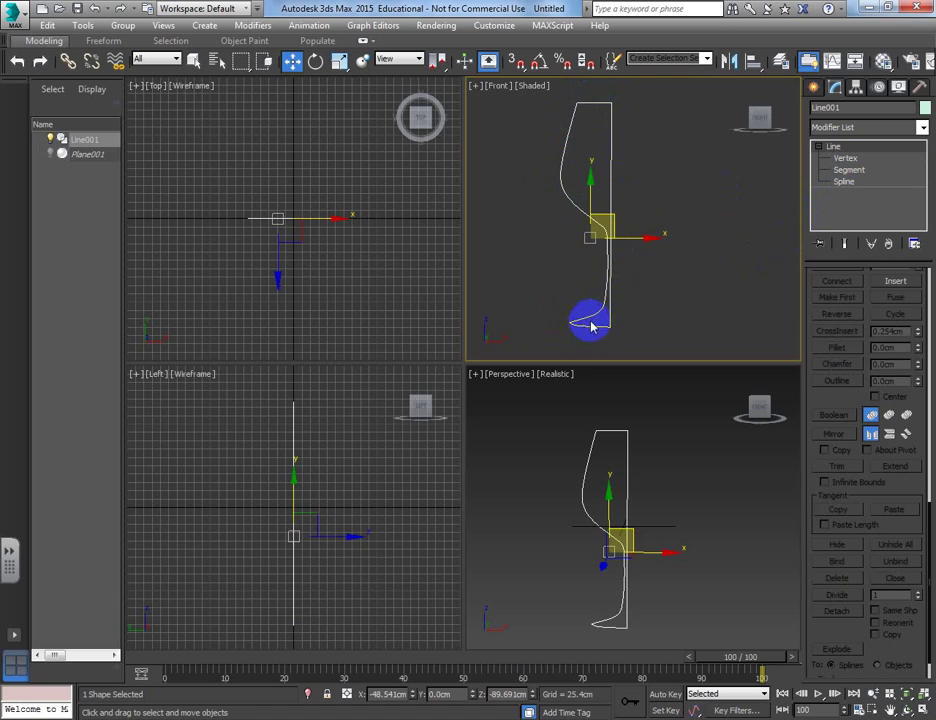
{"action": "scroll", "coordinate": [612, 320], "scroll_direction": "up", "scroll_amount": 3}
{"action": "scroll", "coordinate": [601, 204], "scroll_direction": "down", "scroll_amount": 5}
{"action": "scroll", "coordinate": [580, 218], "scroll_direction": "up", "scroll_amount": 3}
{"action": "scroll", "coordinate": [596, 190], "scroll_direction": "down", "scroll_amount": 3}
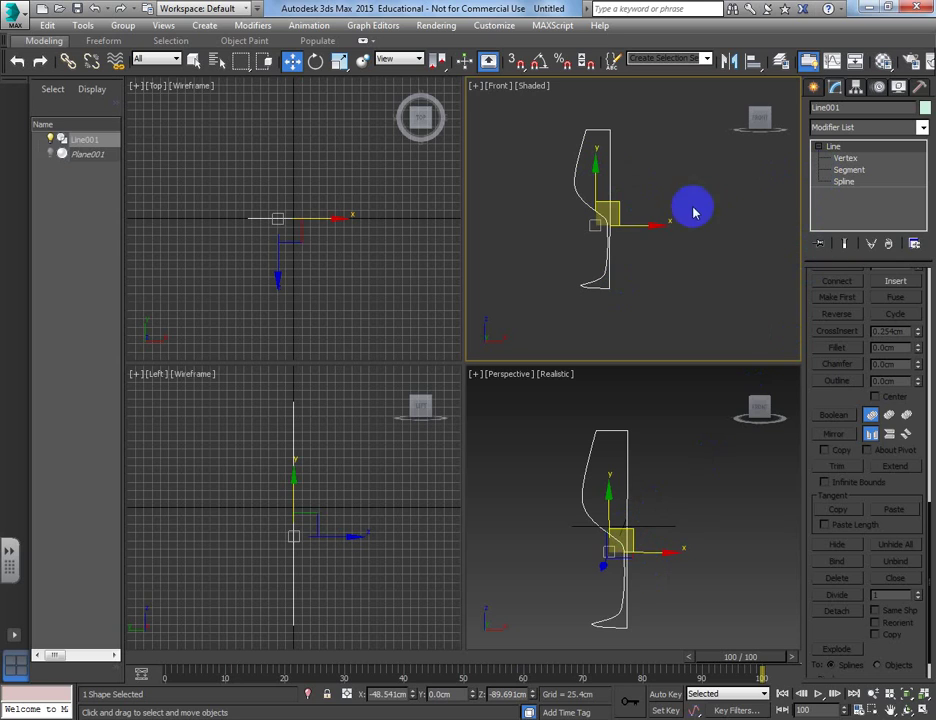
{"action": "left_click", "coordinate": [922, 129]}
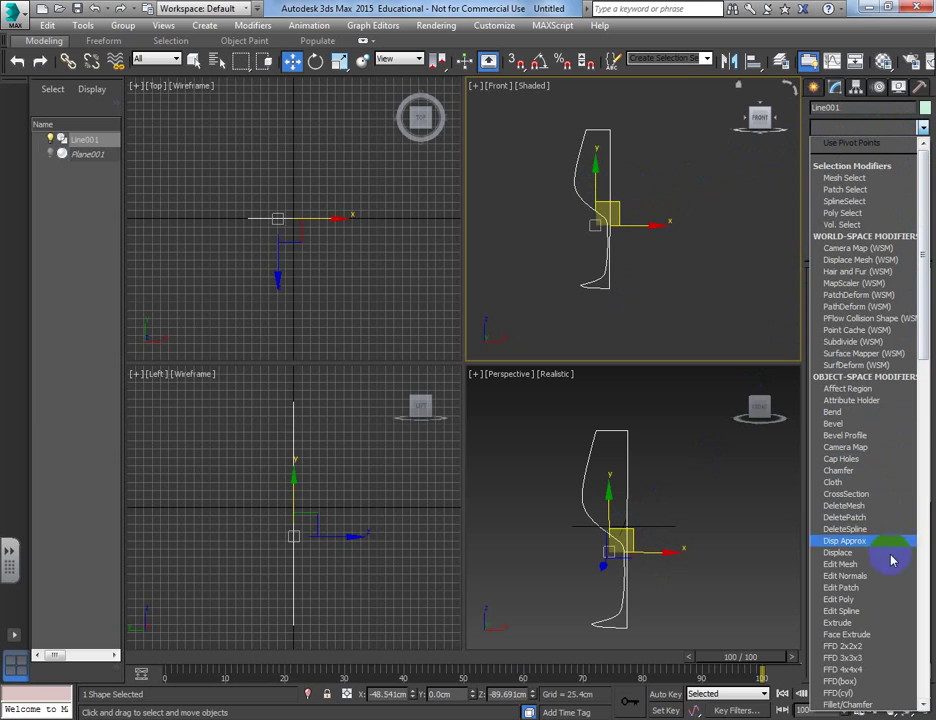
{"action": "scroll", "coordinate": [920, 320], "scroll_direction": "down", "scroll_amount": 6}
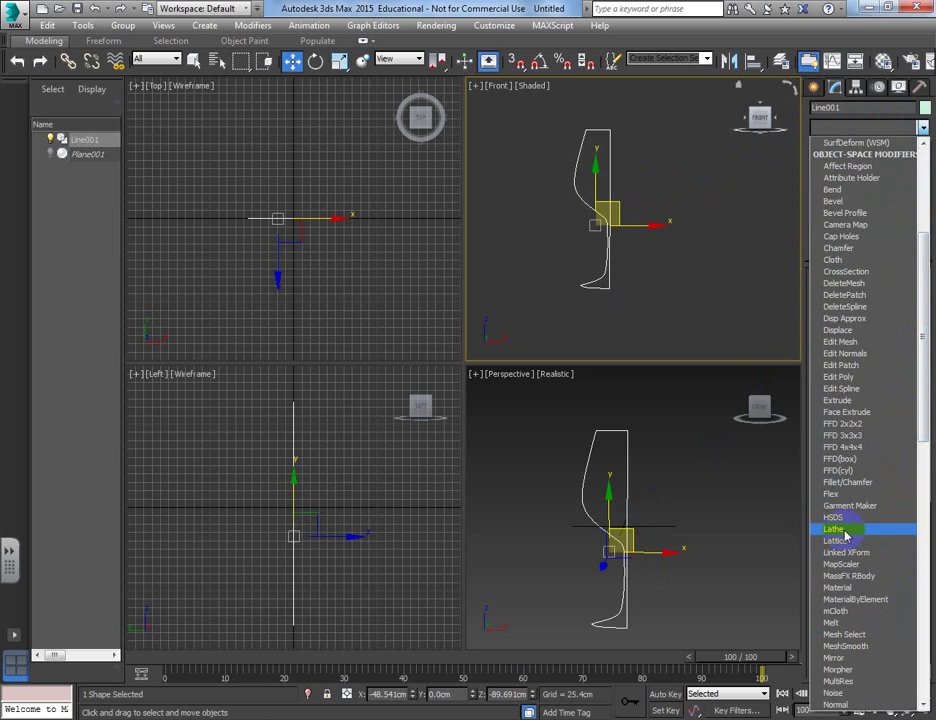
{"action": "left_click", "coordinate": [838, 529]}
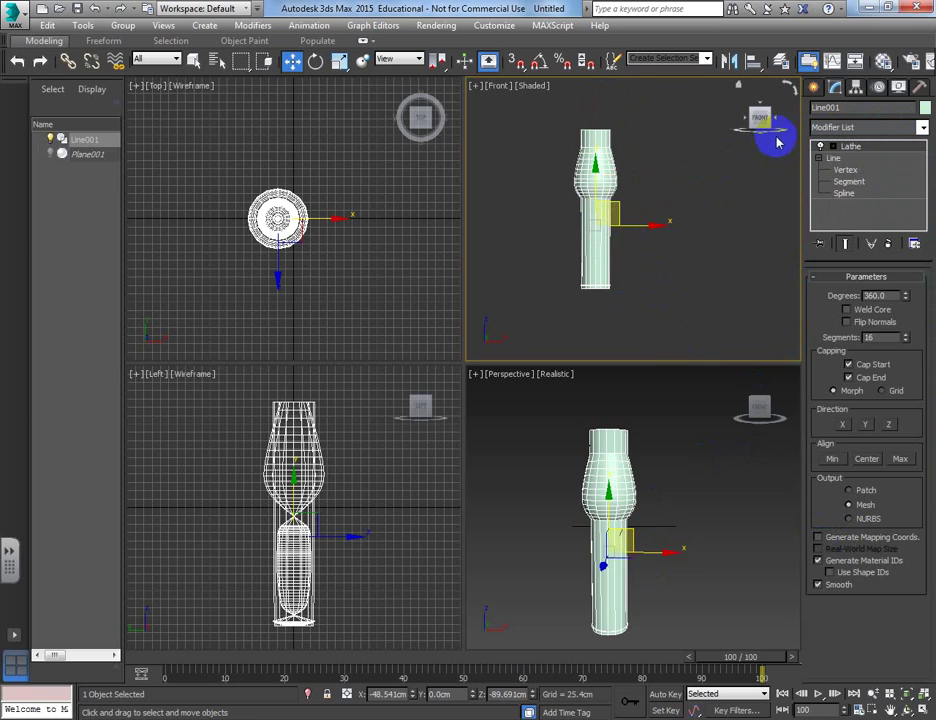
- Move the Lathe axis about 60 cm along X onto the profile's straight centre edge, with the Lathe effect temporarily switched off
{"action": "left_click", "coordinate": [820, 147]}
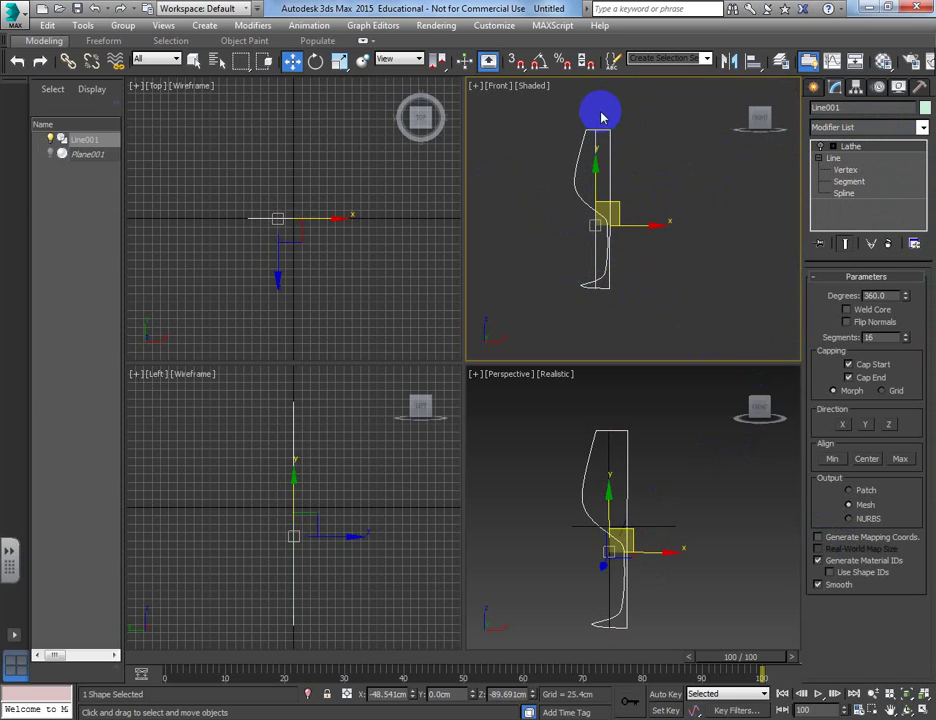
{"action": "left_click", "coordinate": [820, 147]}
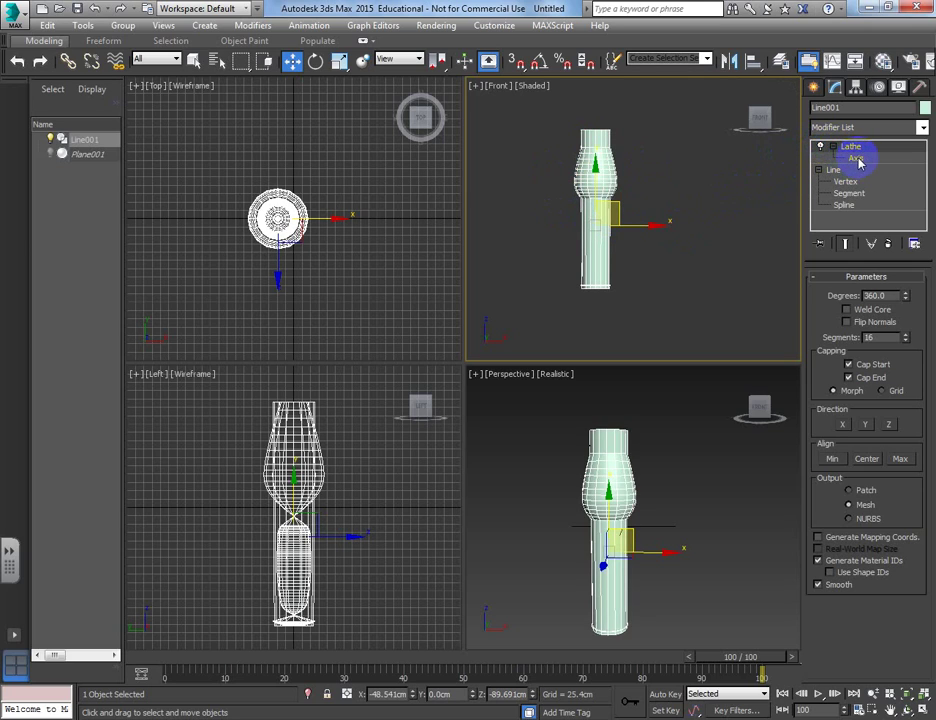
{"action": "left_click", "coordinate": [856, 158]}
{"action": "left_click", "coordinate": [821, 147]}
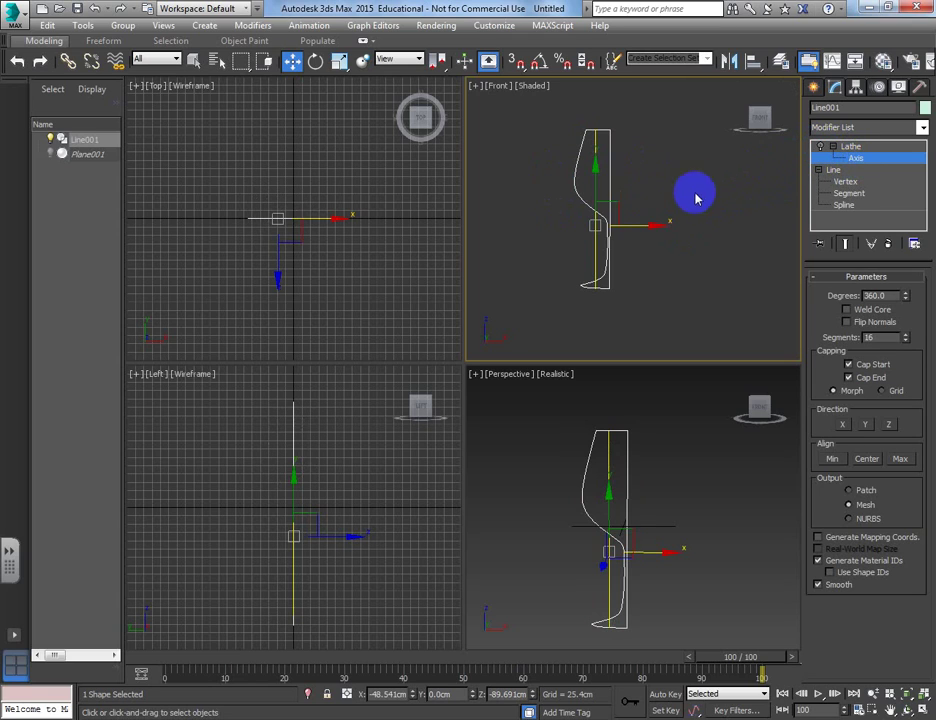
{"action": "left_click_drag", "start_coordinate": [651, 227], "coordinate": [664, 229]}
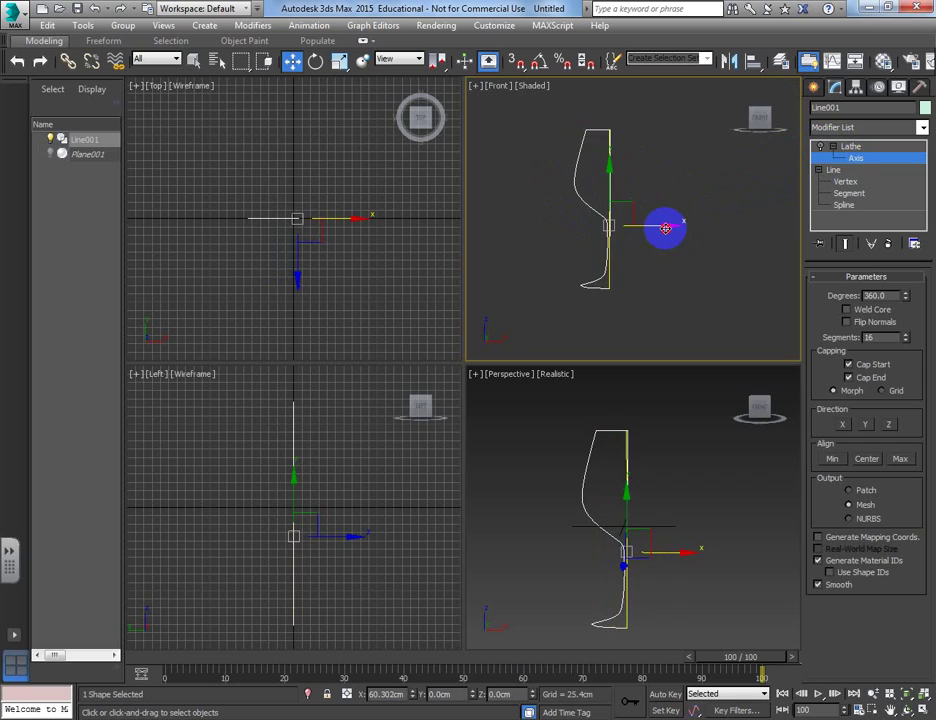
{"action": "left_click", "coordinate": [822, 147]}
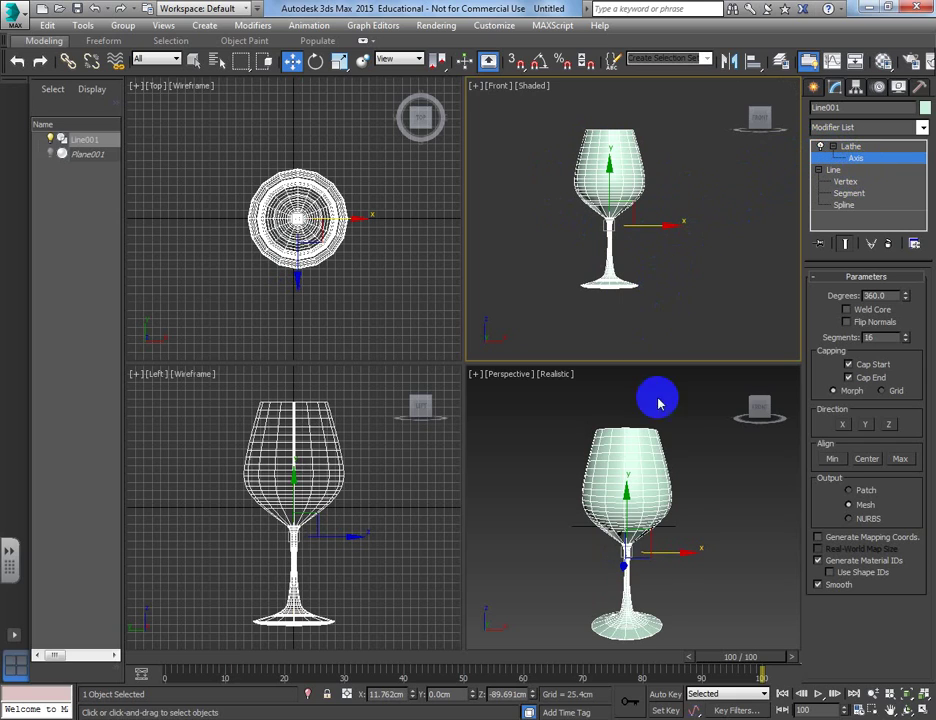
- Leave Lathe axis editing and set the lathed glass to 32 segments
{"action": "left_click", "coordinate": [669, 516]}
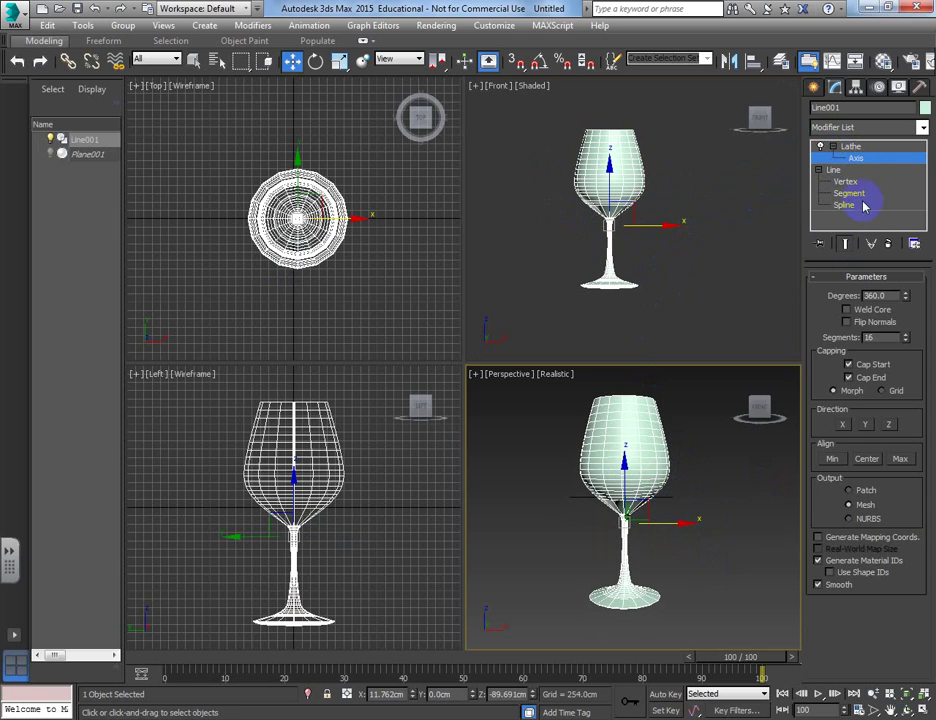
{"action": "left_click", "coordinate": [848, 147]}
{"action": "left_click", "coordinate": [680, 545]}
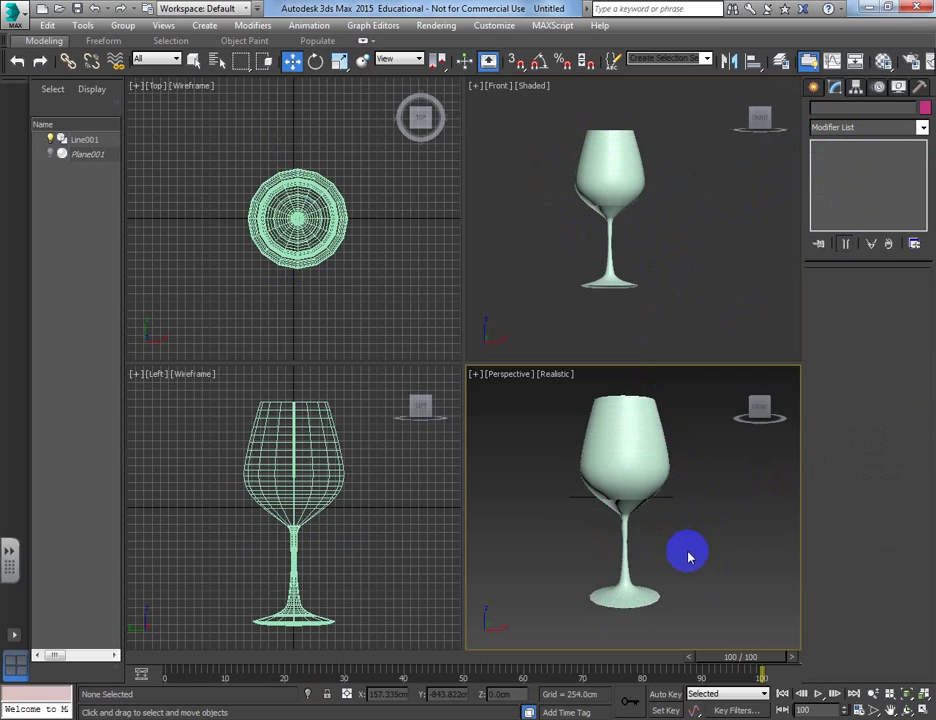
{"action": "left_click", "coordinate": [623, 486]}
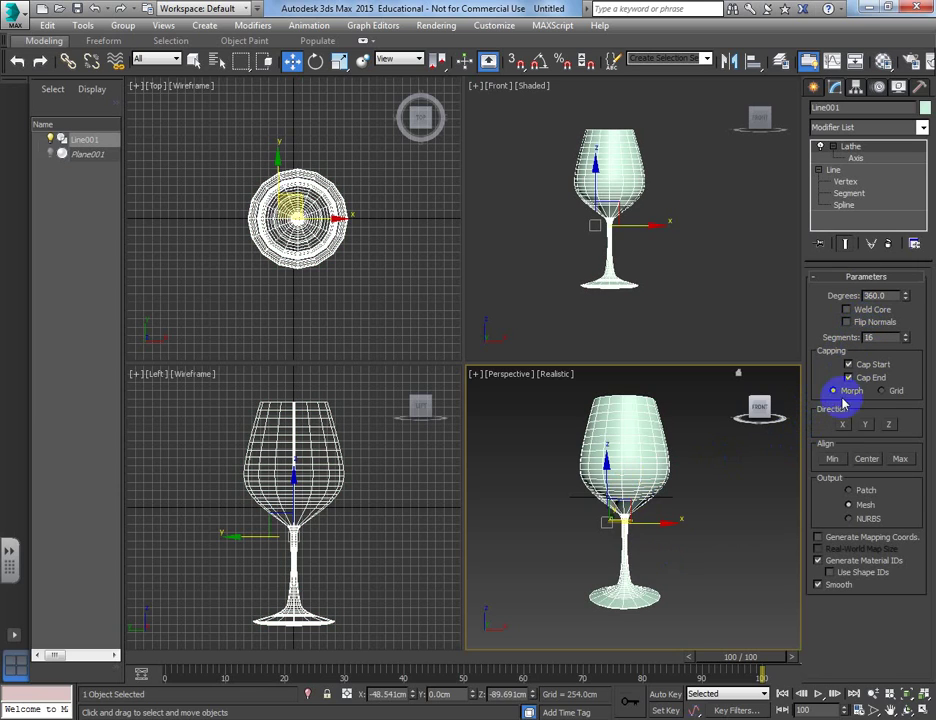
{"action": "double_click", "coordinate": [866, 337]}
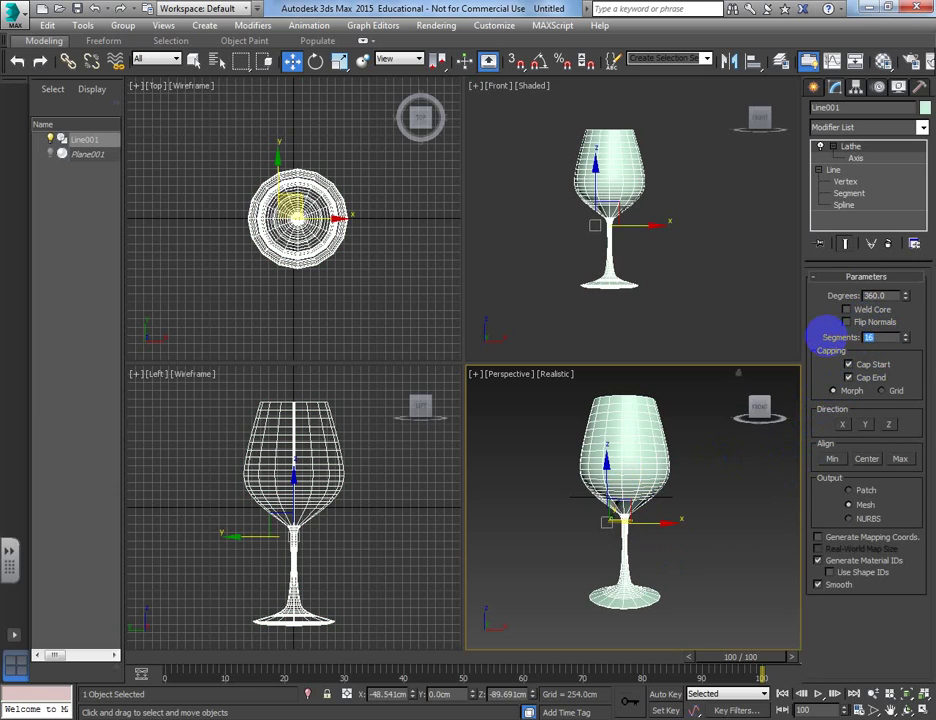
{"action": "type", "text": "32"}
{"action": "key", "text": "Return"}
{"action": "left_click", "coordinate": [703, 525]}
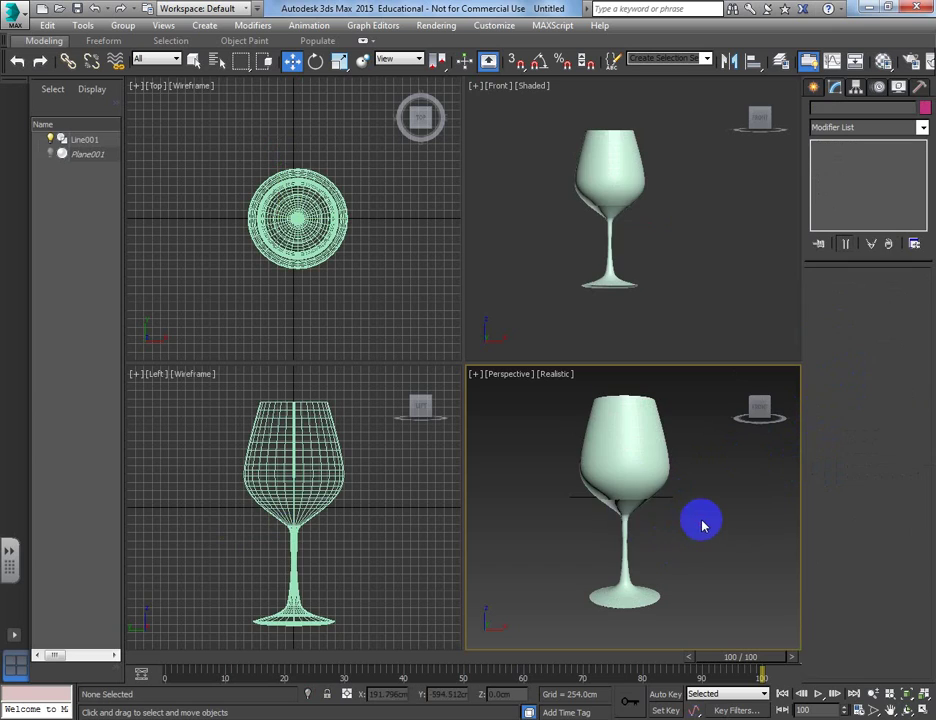
- Return to the line's Vertex level and use Refine to add a vertex on the centre edge beside the top of the stem
{"action": "left_click", "coordinate": [630, 479]}
{"action": "mouse_move", "coordinate": [627, 518]}
{"action": "middle_mouse_down", "text": "alt"}
{"action": "mouse_move", "coordinate": [652, 547]}
{"action": "mouse_move", "coordinate": [615, 521]}
{"action": "mouse_move", "coordinate": [630, 515]}
{"action": "middle_mouse_up", "text": "alt"}
{"action": "middle_click_drag", "start_coordinate": [616, 568], "coordinate": [601, 434], "text": "alt"}
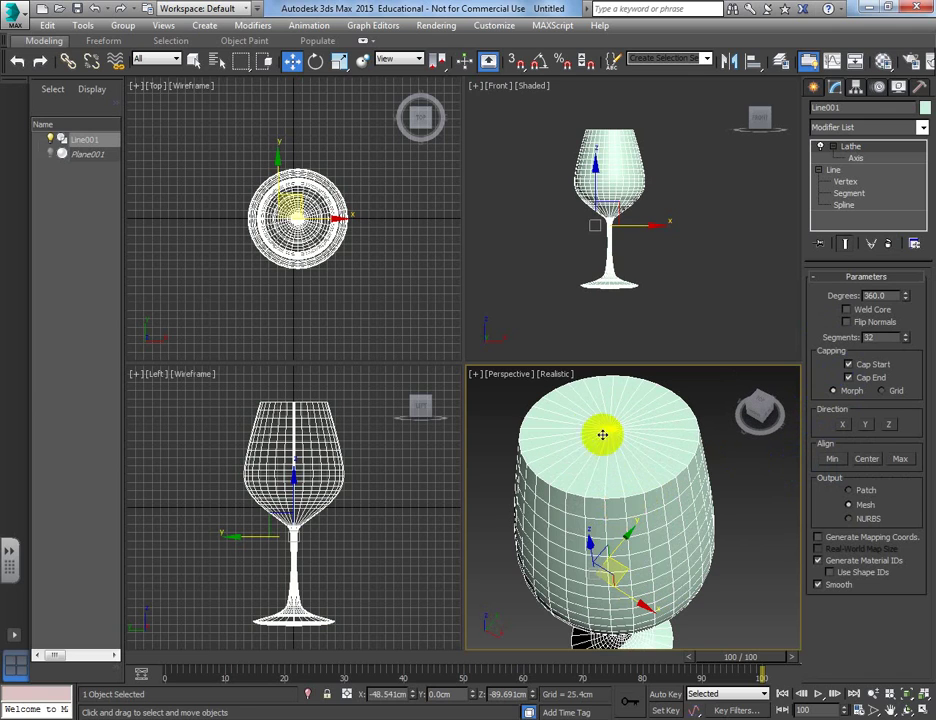
{"action": "scroll", "coordinate": [612, 455], "scroll_direction": "down", "scroll_amount": 10}
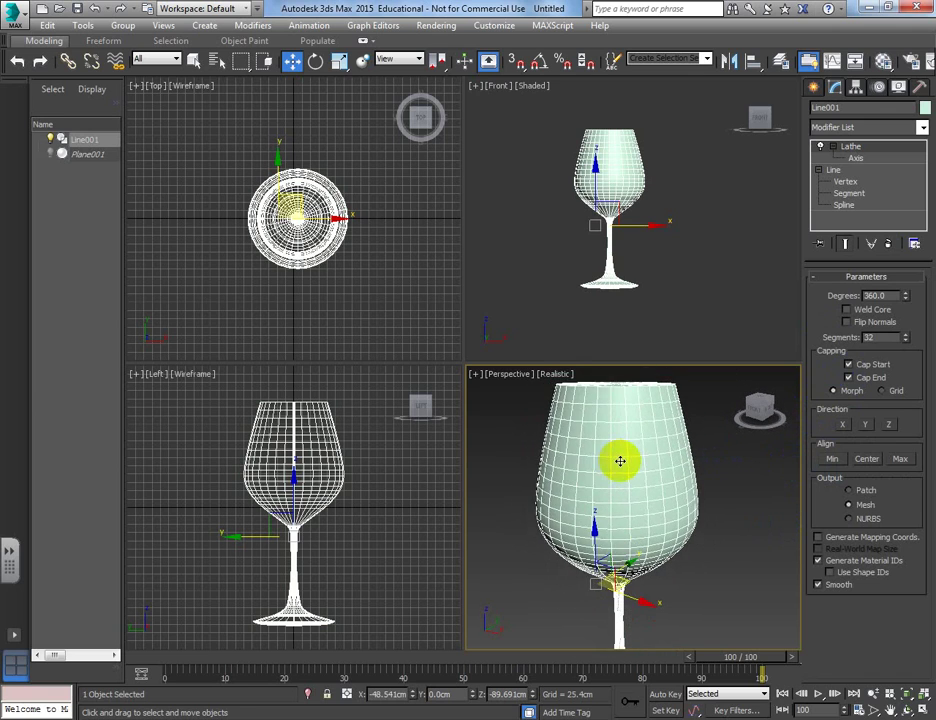
{"action": "left_click", "coordinate": [646, 251]}
{"action": "left_click", "coordinate": [618, 167]}
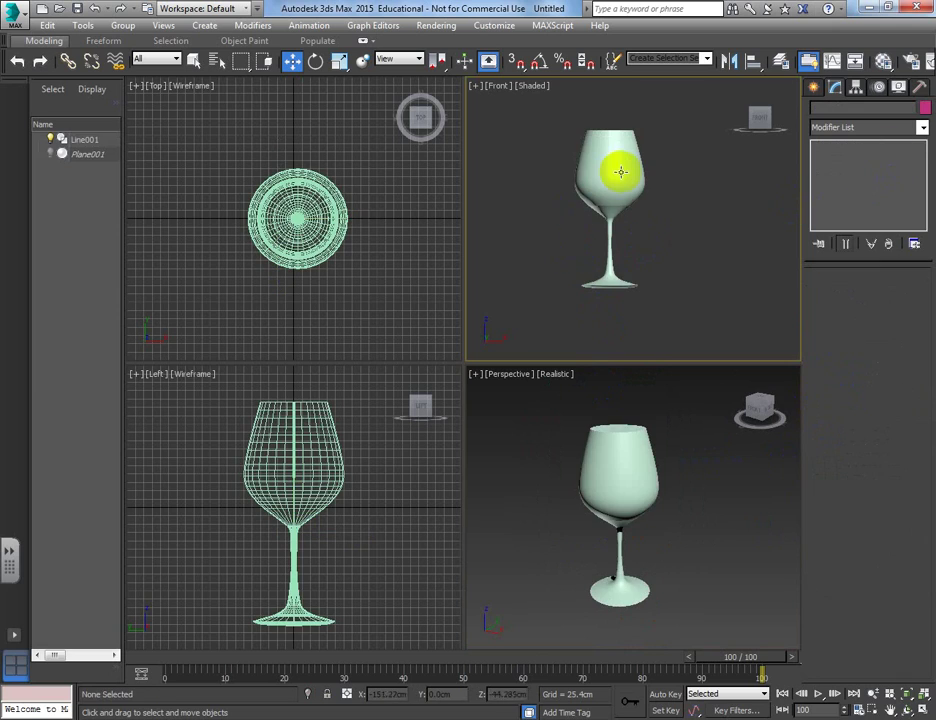
{"action": "left_click", "coordinate": [846, 181]}
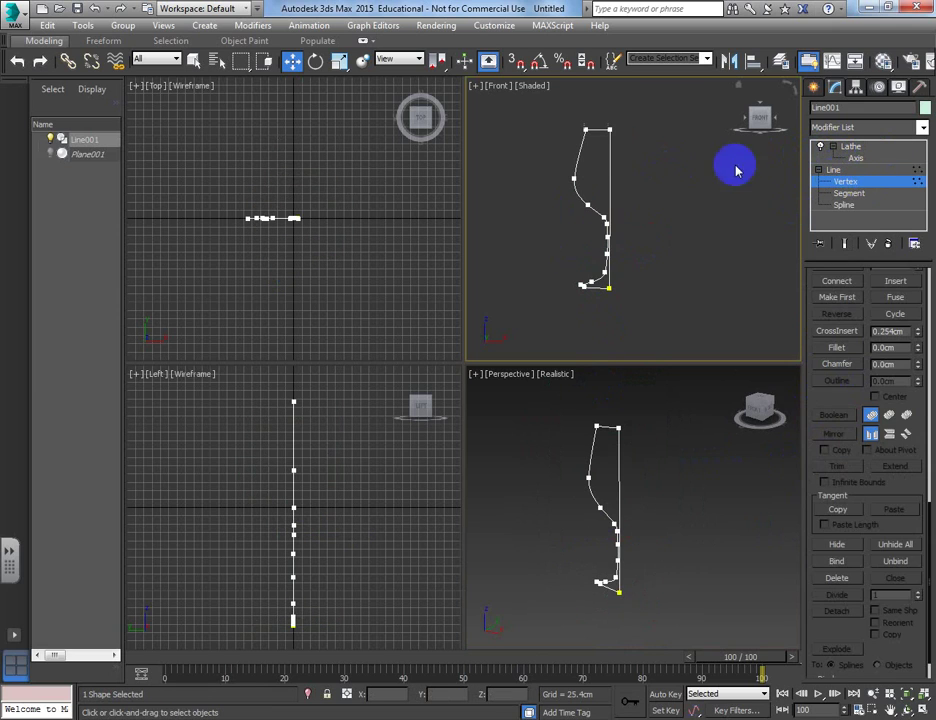
{"action": "scroll", "coordinate": [612, 150], "scroll_direction": "up", "scroll_amount": 3}
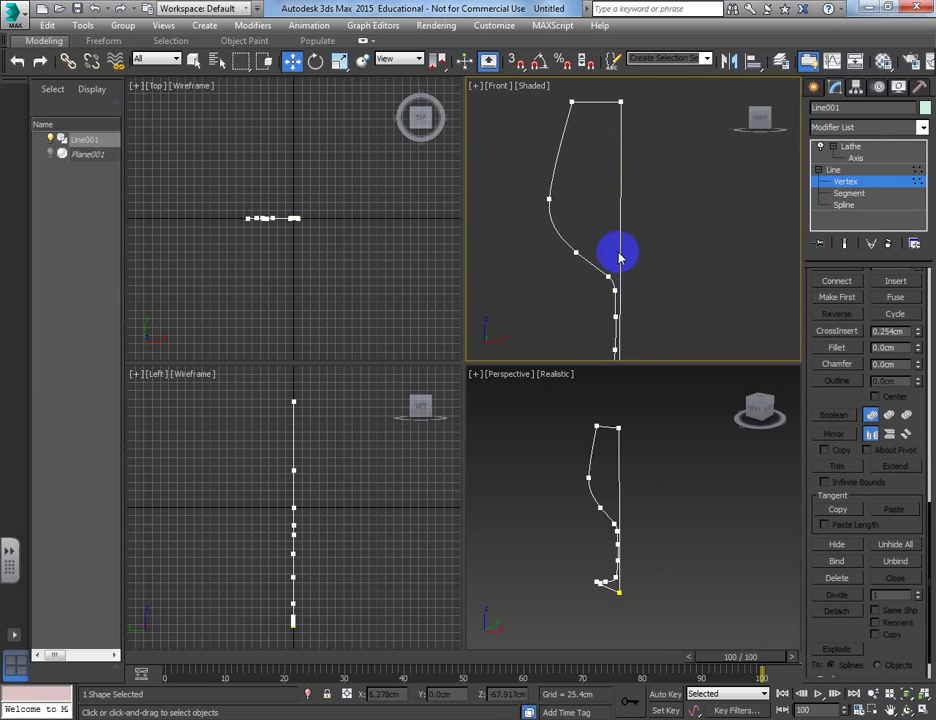
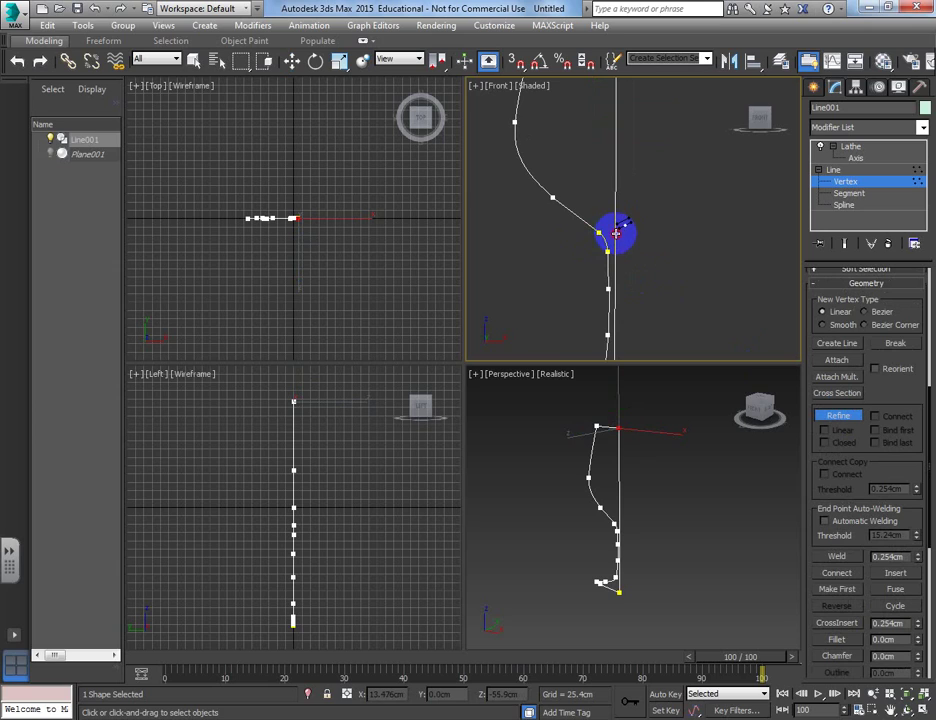
{"action": "scroll", "coordinate": [612, 230], "scroll_direction": "down", "scroll_amount": 3}
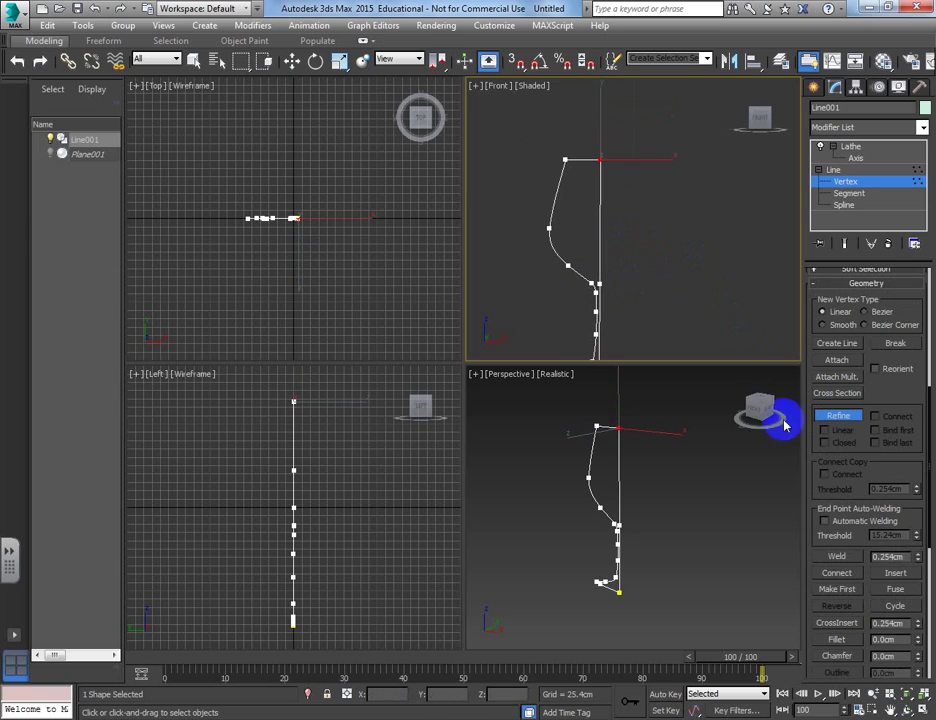
{"action": "left_click", "coordinate": [840, 413]}
{"action": "key", "text": "w"}
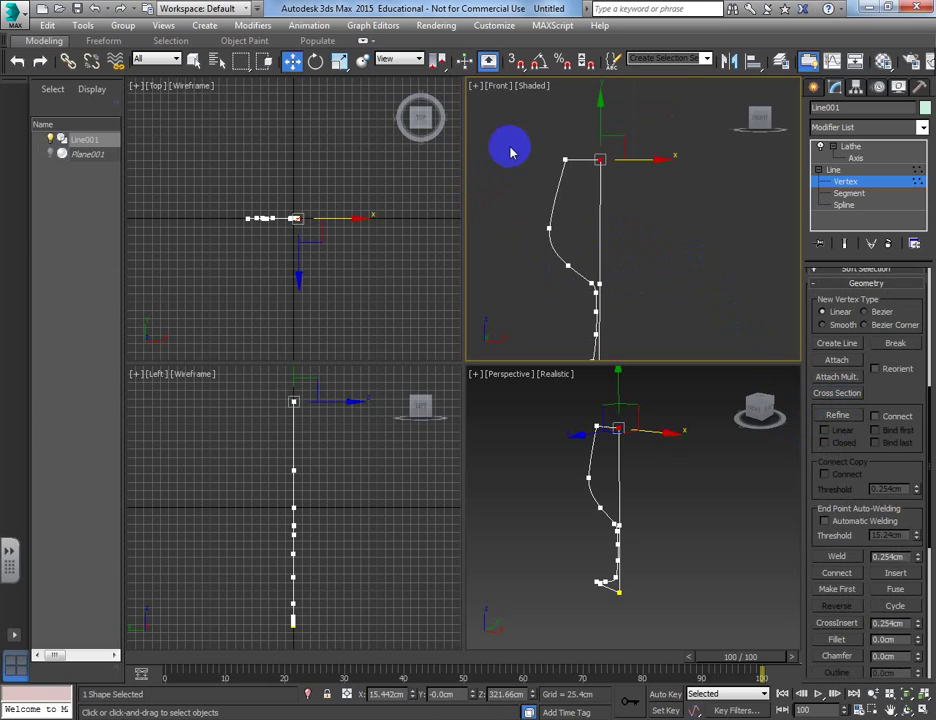
- Move the profile's top centre vertex about 89 cm in negative X beside the rim's outer vertex, and nudge the inner stem-top vertex along X
{"action": "left_click_drag", "start_coordinate": [648, 156], "coordinate": [618, 162]}
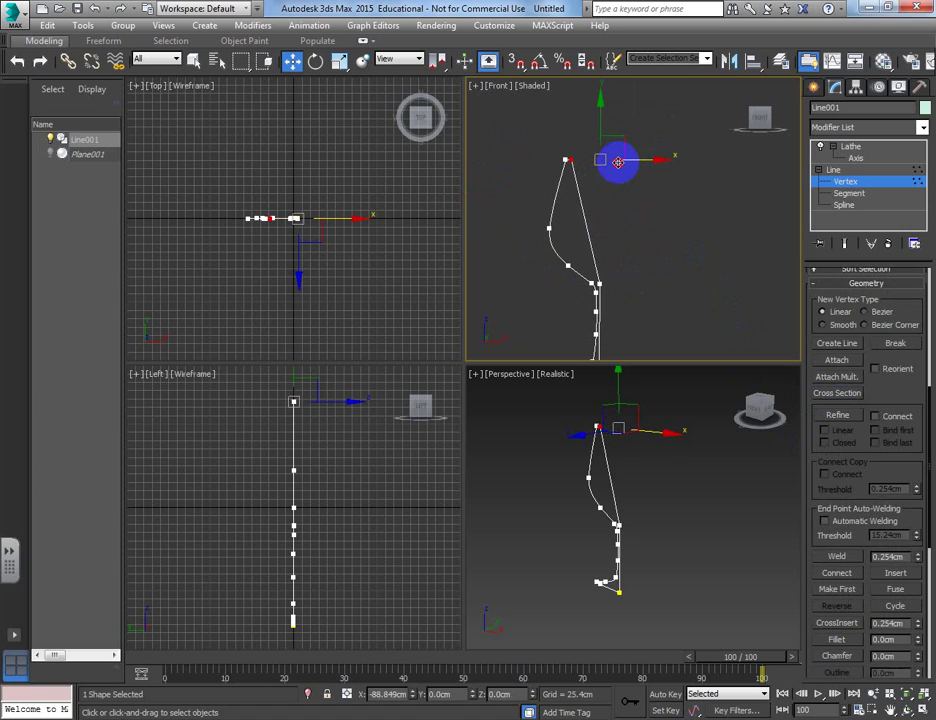
{"action": "left_click", "coordinate": [602, 284]}
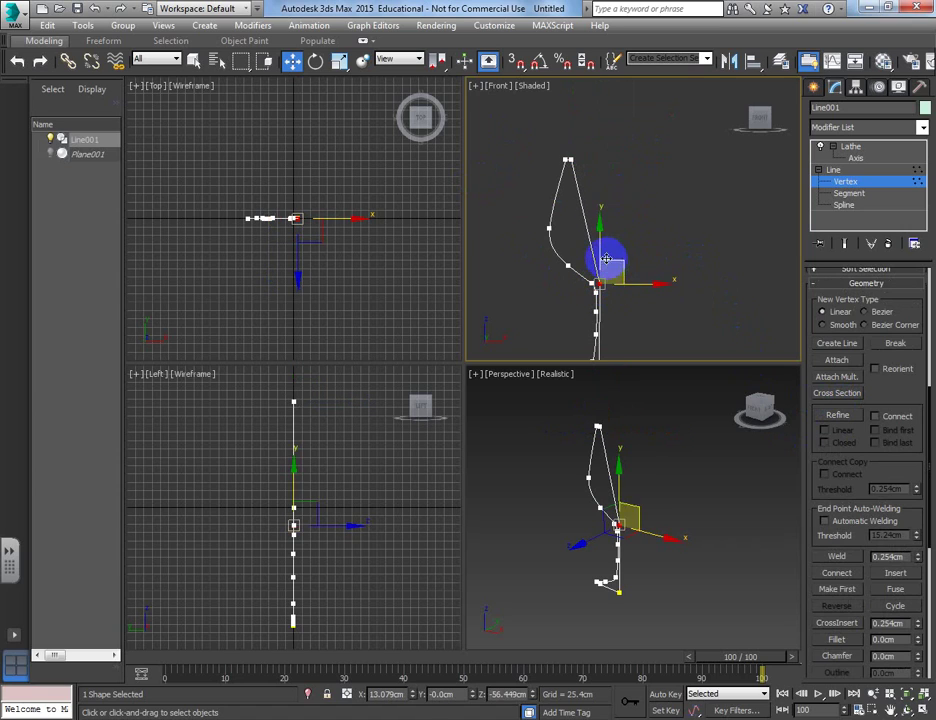
{"action": "scroll", "coordinate": [577, 241], "scroll_direction": "up", "scroll_amount": 1}
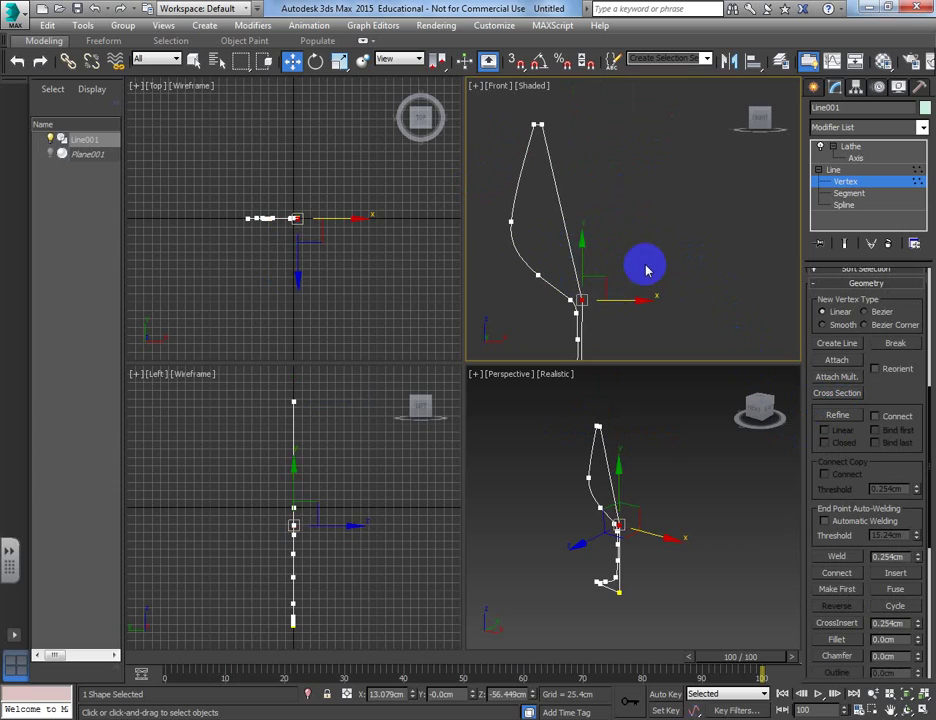
{"action": "left_click", "coordinate": [622, 310]}
{"action": "left_click", "coordinate": [580, 299]}
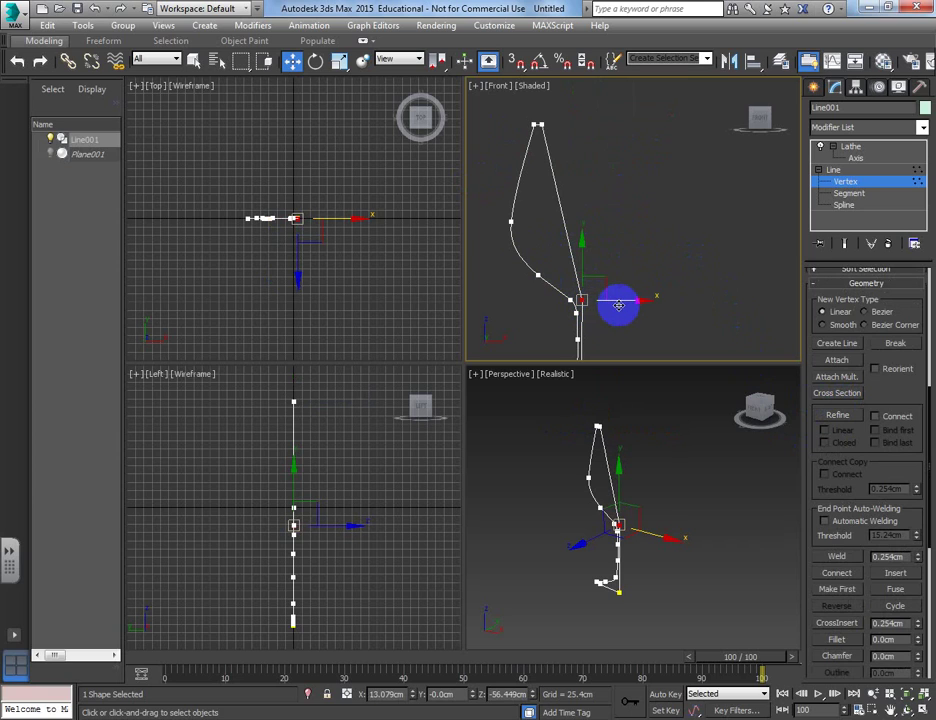
{"action": "left_click_drag", "start_coordinate": [618, 305], "coordinate": [617, 305]}
{"action": "scroll", "coordinate": [618, 305], "scroll_direction": "down", "scroll_amount": 1}
{"action": "middle_click_drag", "start_coordinate": [618, 305], "coordinate": [629, 206]}
{"action": "left_click_drag", "start_coordinate": [629, 206], "coordinate": [627, 206]}
{"action": "left_click", "coordinate": [641, 261]}
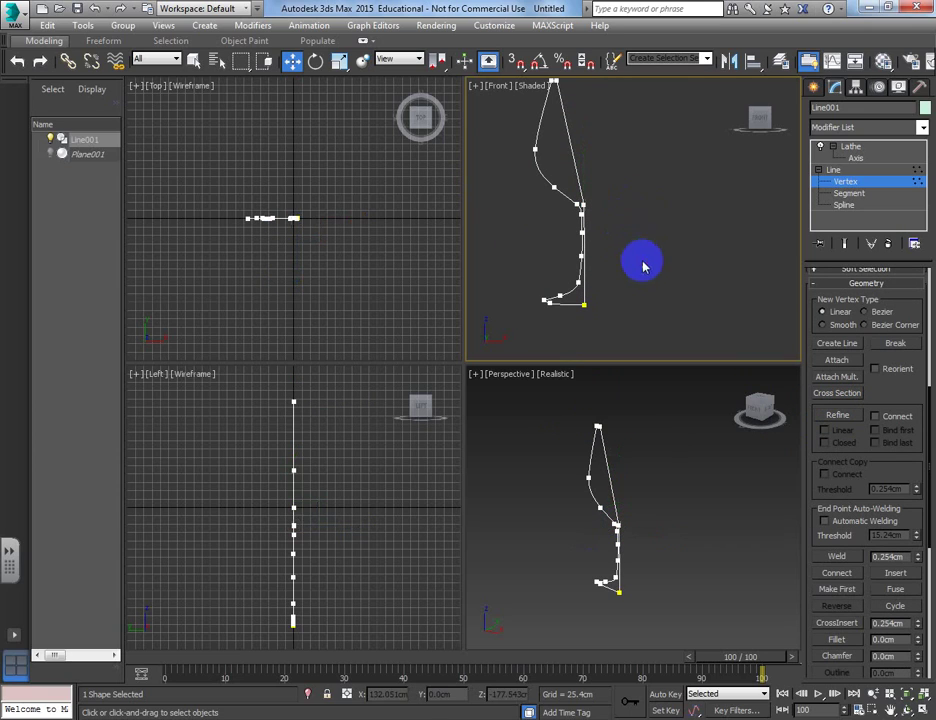
- Refine the slanted inner edge with a new vertex just above the stem top and convert it to a Bezier vertex
{"action": "left_click", "coordinate": [838, 414]}
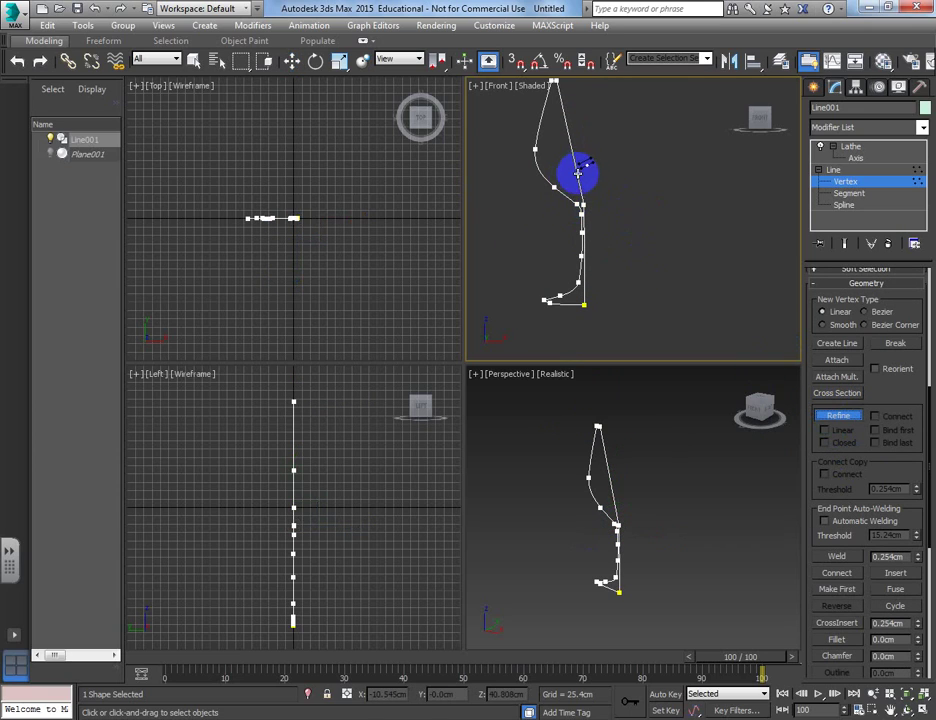
{"action": "left_click", "coordinate": [291, 61]}
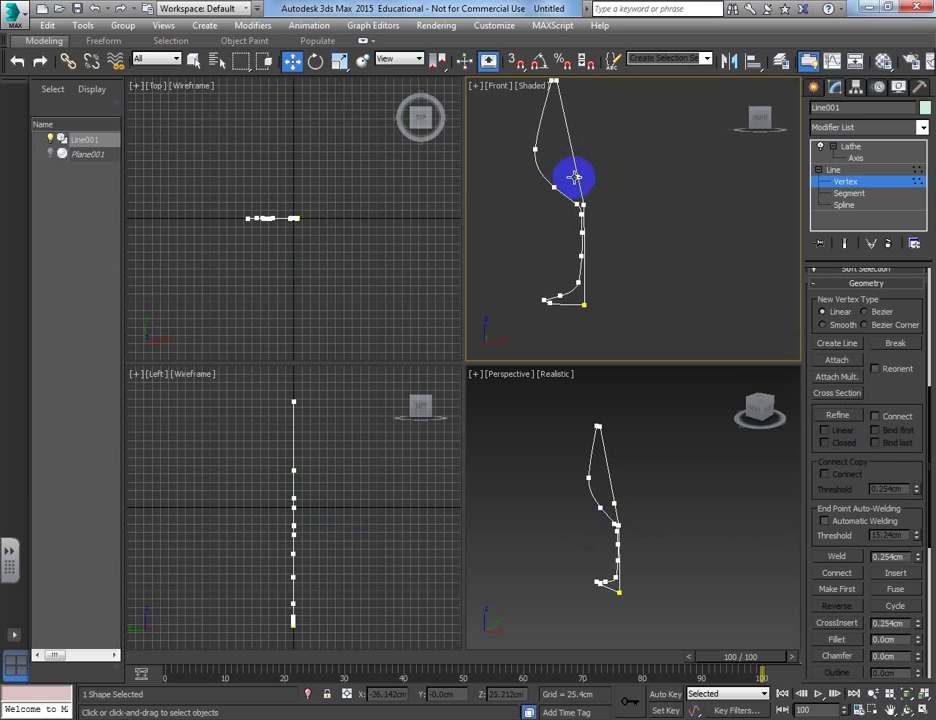
{"action": "left_click", "coordinate": [576, 177]}
{"action": "right_click", "coordinate": [576, 177]}
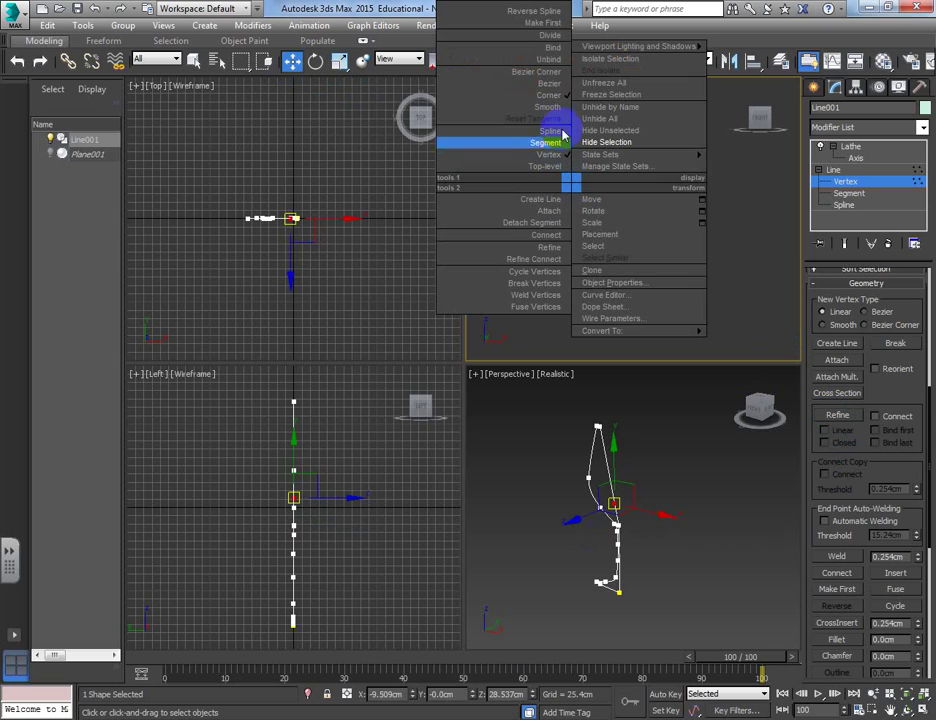
{"action": "left_click", "coordinate": [752, 230]}
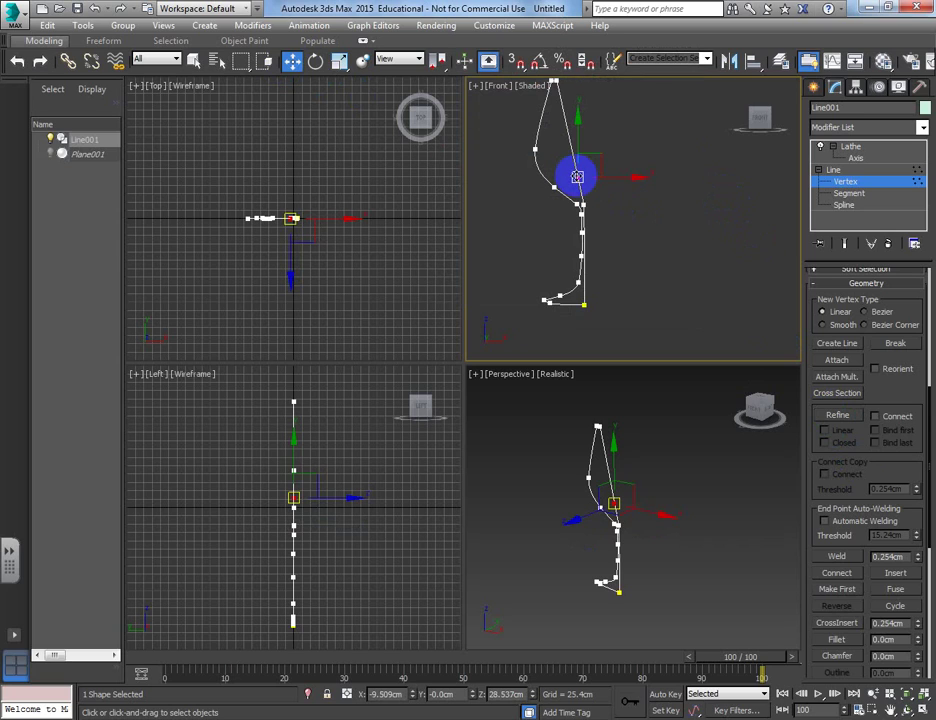
{"action": "left_click_drag", "start_coordinate": [577, 177], "coordinate": [579, 179]}
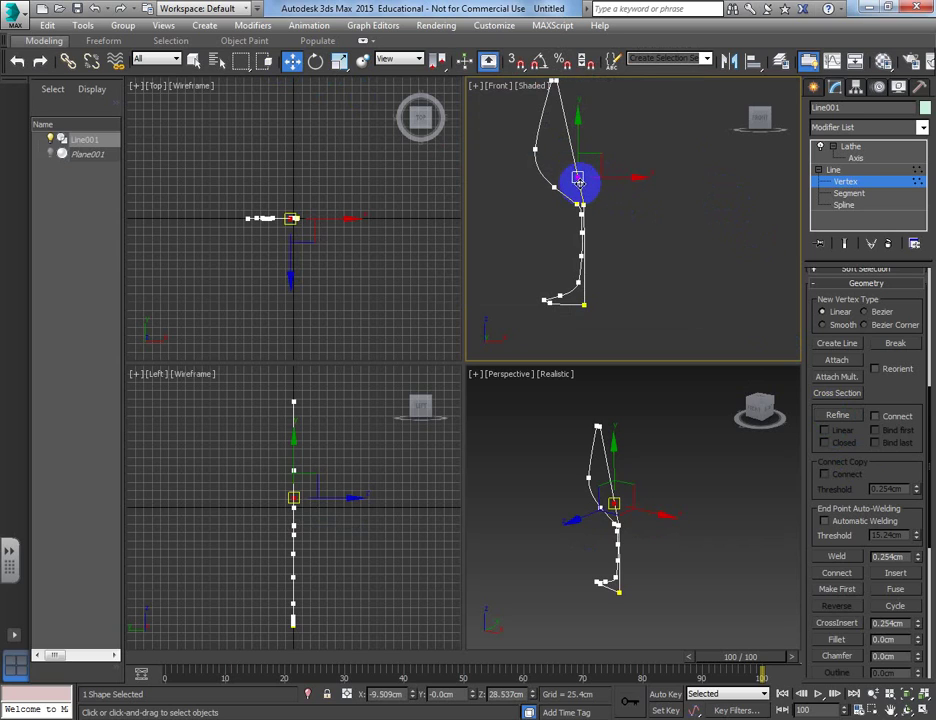
{"action": "right_click", "coordinate": [572, 183]}
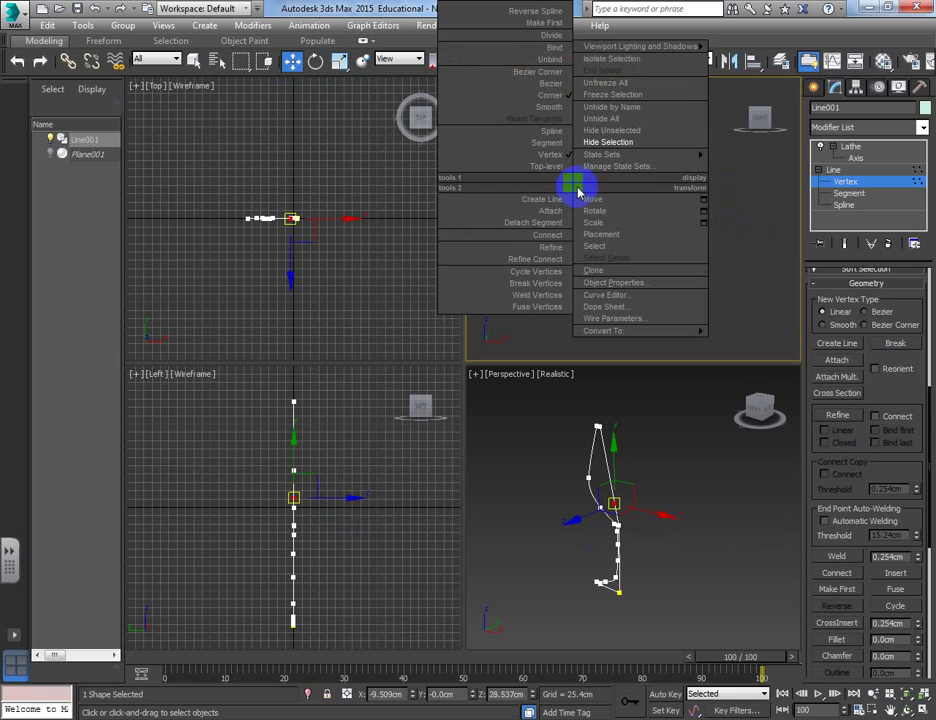
{"action": "left_click", "coordinate": [567, 95]}
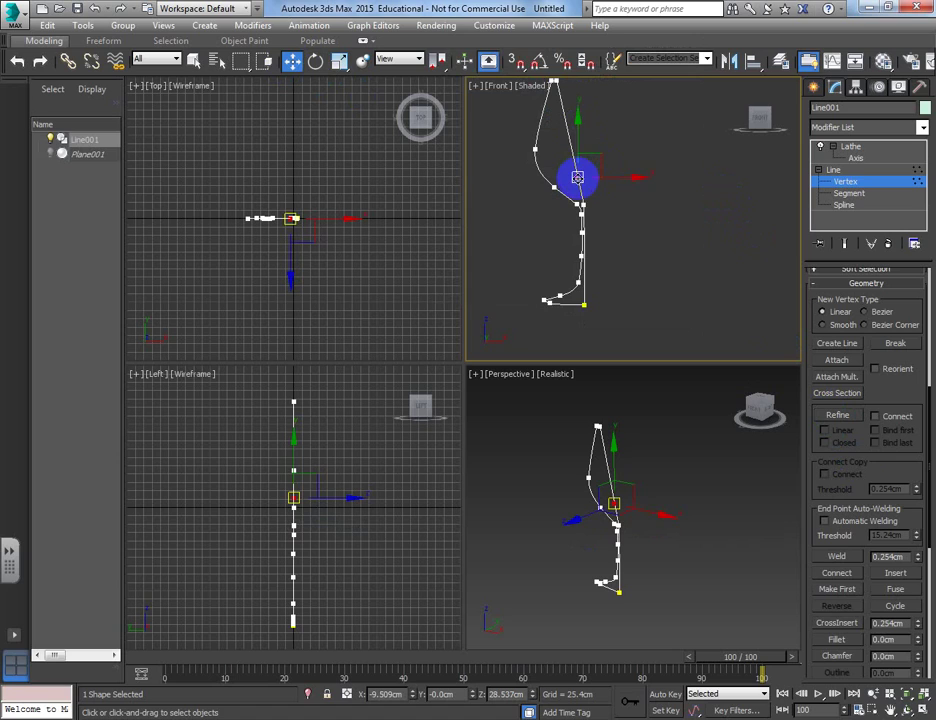
{"action": "right_click", "coordinate": [577, 177]}
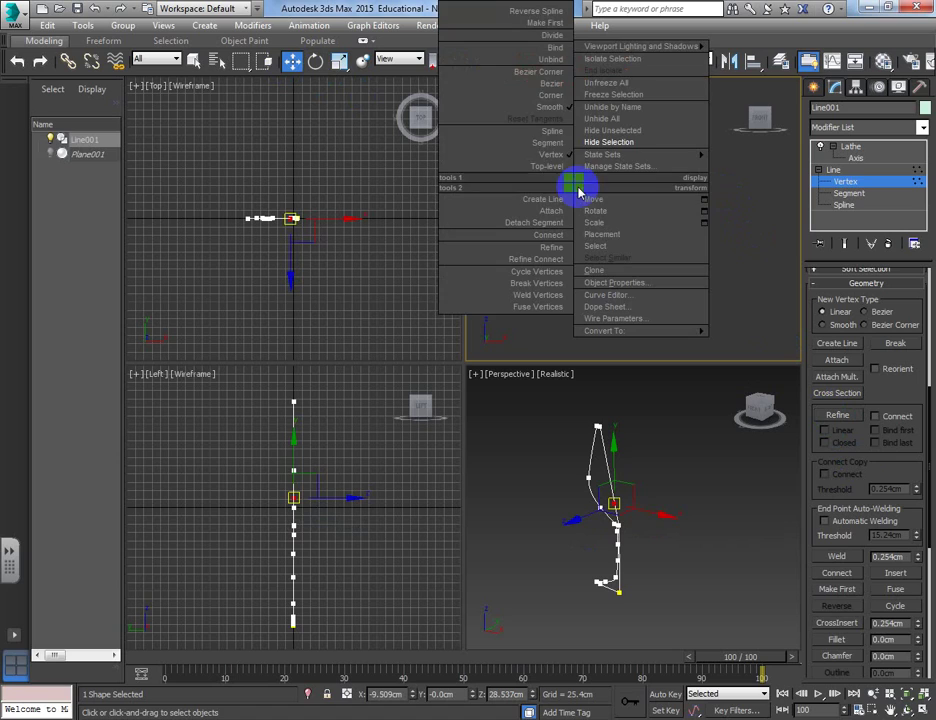
{"action": "left_click", "coordinate": [561, 87]}
- Move the new Bezier vertex outward beside the bowl's widest part so the inner curve runs parallel to the outer contour
{"action": "middle_click_drag", "start_coordinate": [608, 188], "coordinate": [581, 205]}
{"action": "left_click_drag", "start_coordinate": [563, 173], "coordinate": [512, 150]}
{"action": "scroll", "coordinate": [515, 165], "scroll_direction": "down", "scroll_amount": 2}
{"action": "left_click", "coordinate": [510, 188]}
{"action": "middle_click_drag", "start_coordinate": [510, 188], "coordinate": [535, 266]}
{"action": "scroll", "coordinate": [536, 203], "scroll_direction": "up", "scroll_amount": 3}
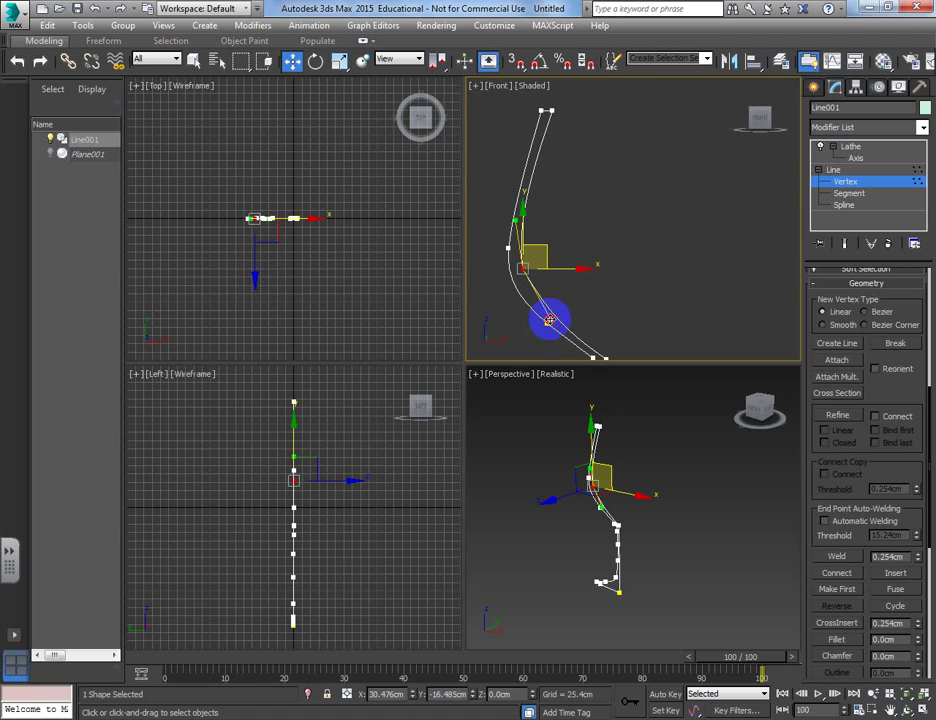
{"action": "middle_click_drag", "start_coordinate": [564, 318], "coordinate": [539, 212]}
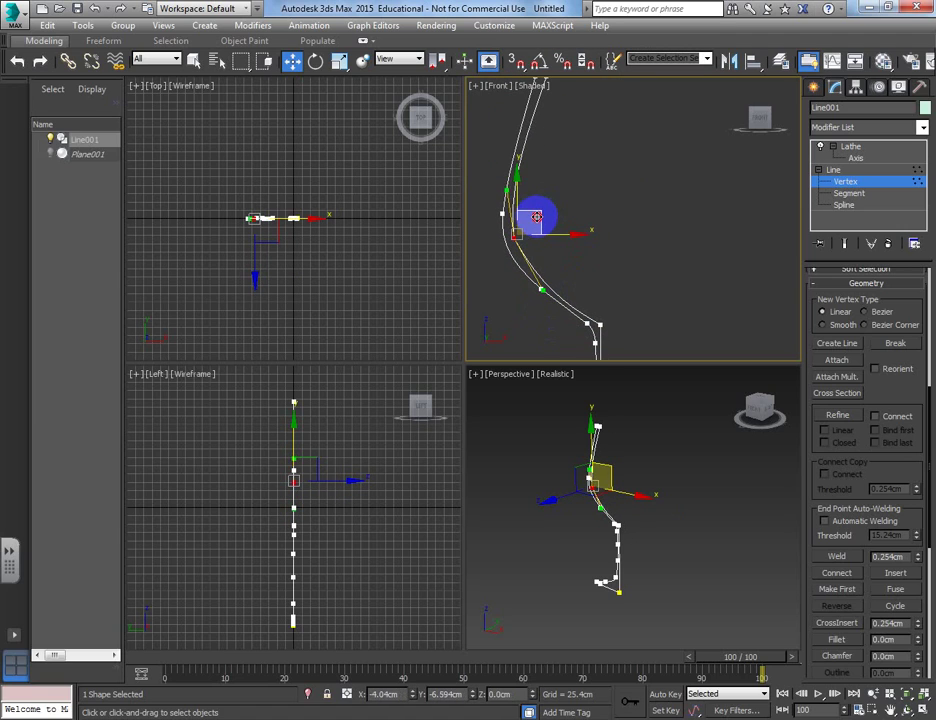
{"action": "left_click_drag", "start_coordinate": [537, 215], "coordinate": [540, 221]}
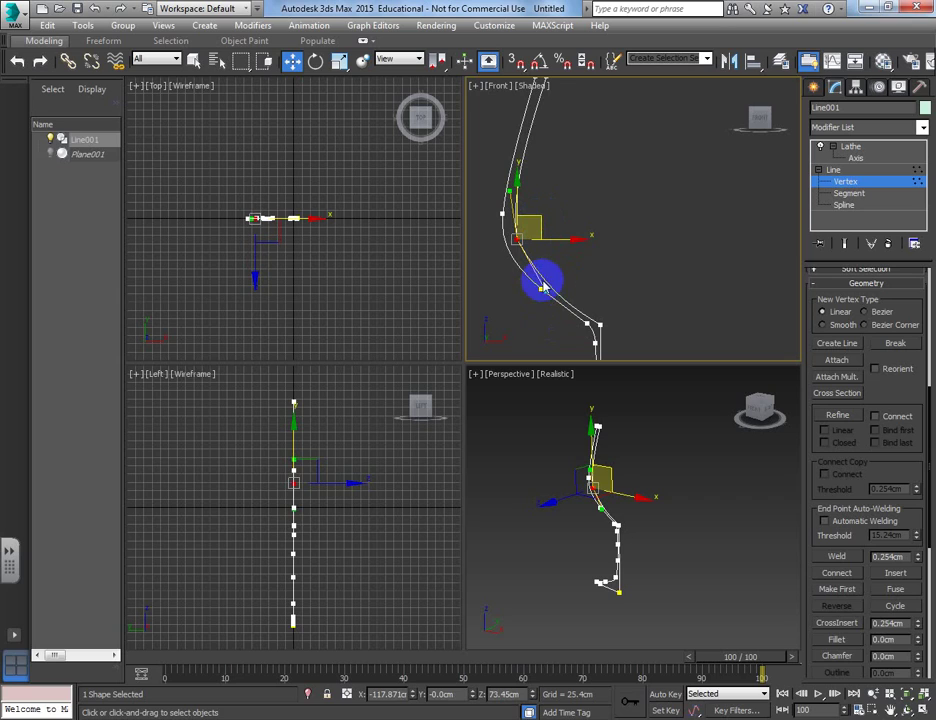
{"action": "left_click", "coordinate": [575, 214]}
{"action": "scroll", "coordinate": [561, 244], "scroll_direction": "down", "scroll_amount": 4}
- Leave the line's Vertex level and return to the Lathe modifier to show the revolved, hollow glass
{"action": "left_click", "coordinate": [838, 183]}
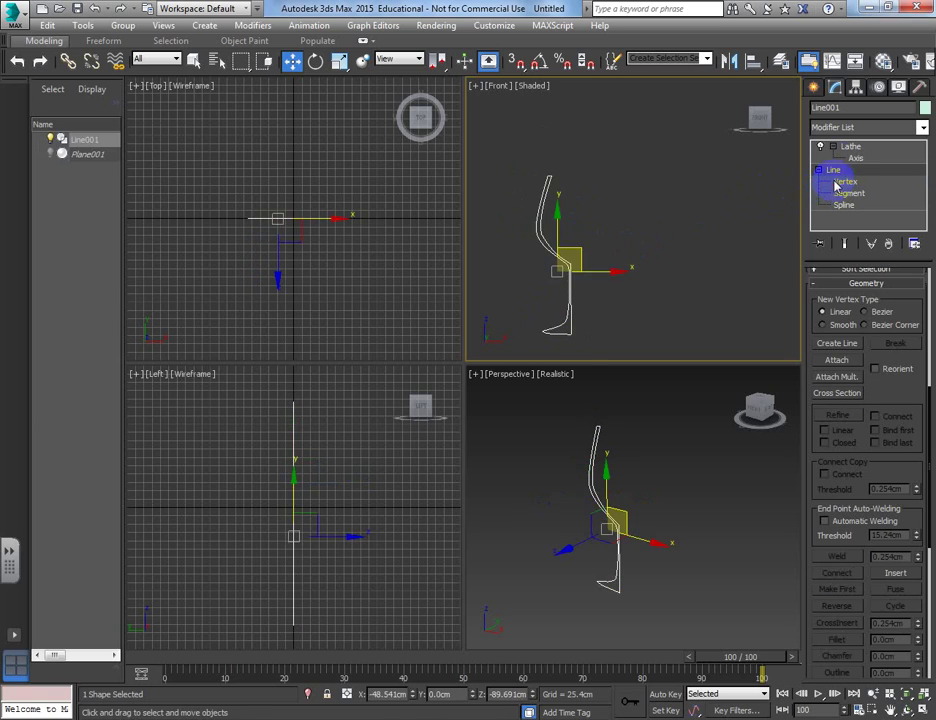
{"action": "left_click", "coordinate": [846, 146]}
{"action": "mouse_move", "coordinate": [636, 511]}
{"action": "middle_mouse_down", "text": "alt"}
{"action": "mouse_move", "coordinate": [627, 501]}
{"action": "mouse_move", "coordinate": [639, 591]}
{"action": "mouse_move", "coordinate": [650, 550]}
{"action": "mouse_move", "coordinate": [608, 432]}
{"action": "mouse_move", "coordinate": [610, 514]}
{"action": "mouse_move", "coordinate": [645, 522]}
{"action": "mouse_move", "coordinate": [670, 549]}
{"action": "mouse_move", "coordinate": [669, 531]}
{"action": "mouse_move", "coordinate": [631, 518]}
{"action": "middle_mouse_up", "text": "alt"}
{"action": "scroll", "coordinate": [614, 497], "scroll_direction": "up", "scroll_amount": 5}
{"action": "scroll", "coordinate": [606, 501], "scroll_direction": "down", "scroll_amount": 6}
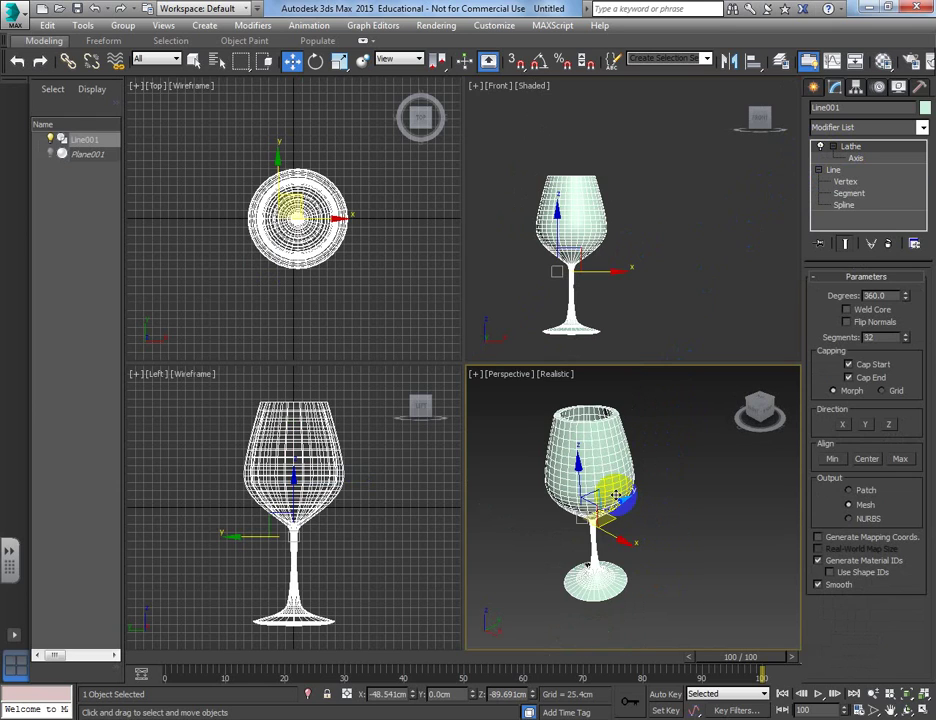
{"action": "key", "text": "m"}
{"action": "left_click", "coordinate": [204, 152]}
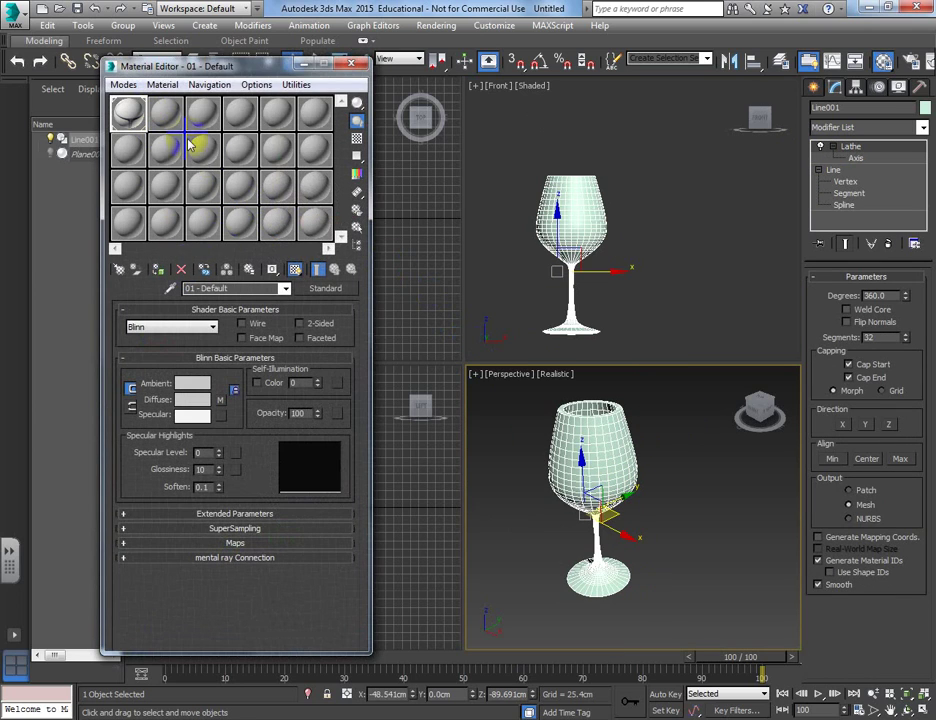
{"action": "key", "text": "m"}
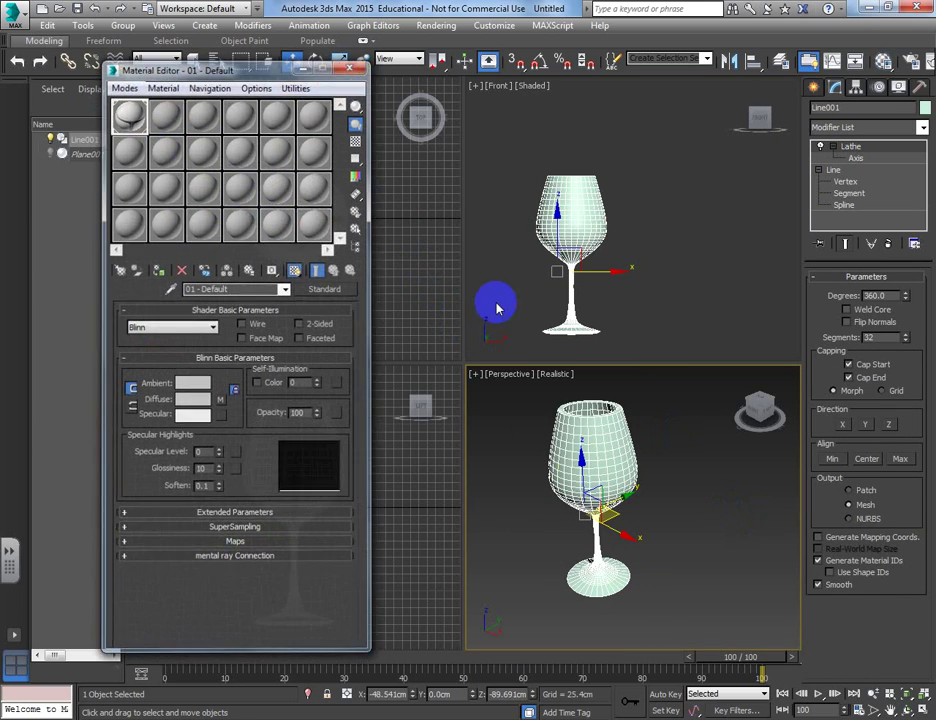
- Examine the Lathe axis against the profile line at Axis level, with the Lathe effect temporarily switched off
{"action": "scroll", "coordinate": [631, 468], "scroll_direction": "up", "scroll_amount": 4}
{"action": "scroll", "coordinate": [664, 530], "scroll_direction": "down", "scroll_amount": 2}
{"action": "left_click", "coordinate": [626, 501]}
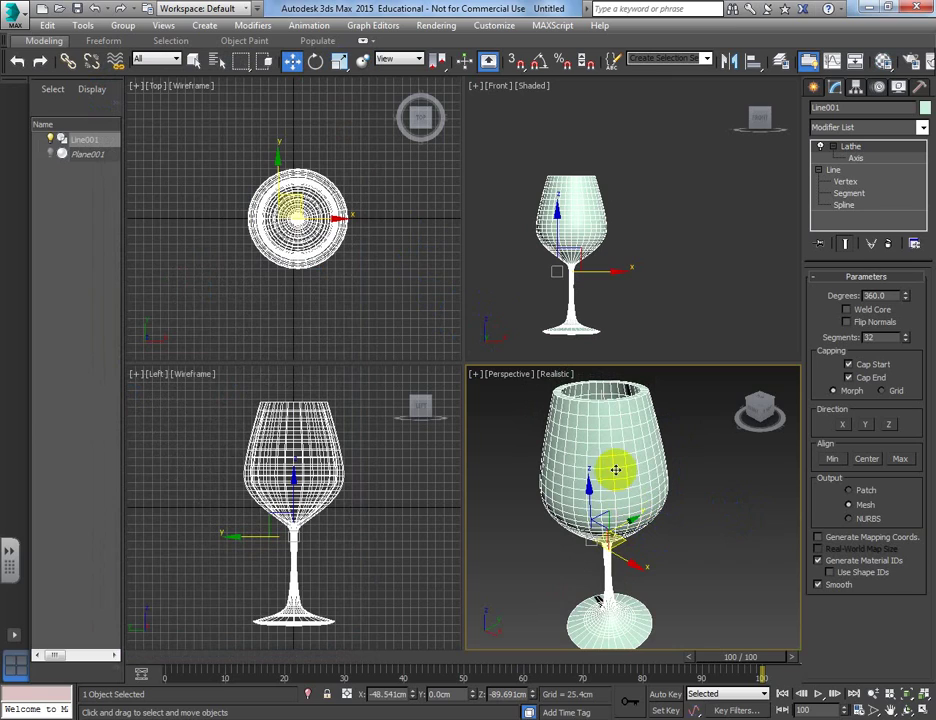
{"action": "left_click", "coordinate": [866, 160]}
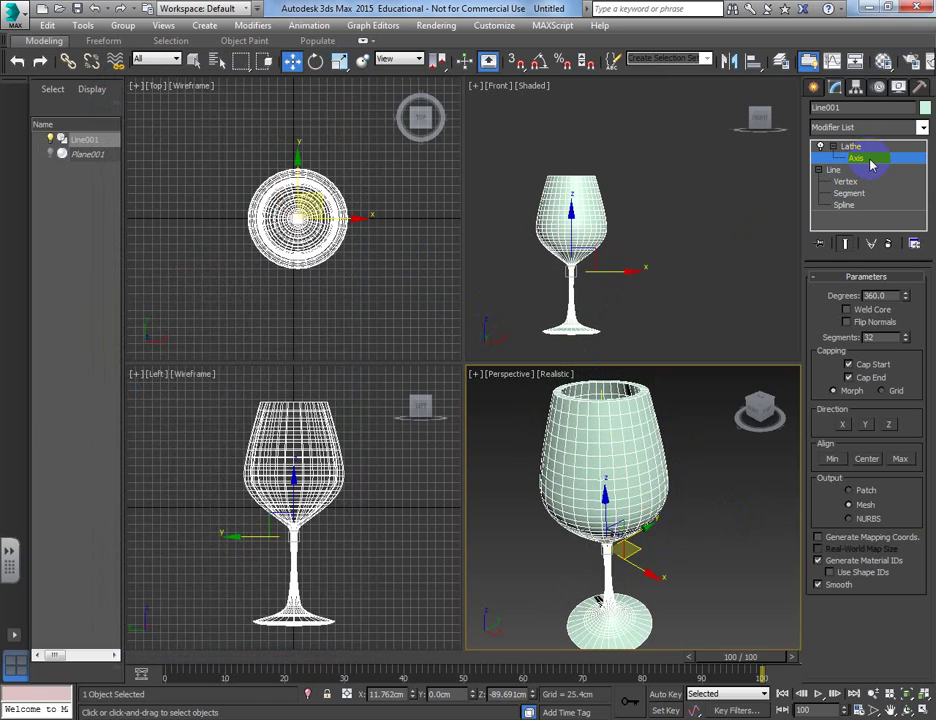
{"action": "left_click", "coordinate": [832, 148]}
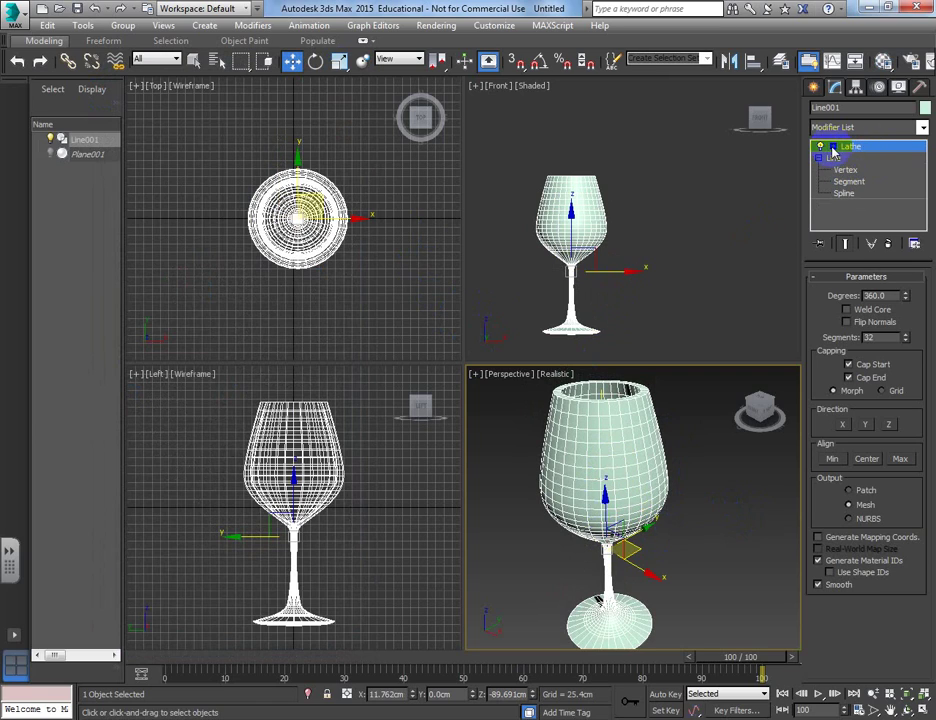
{"action": "left_click", "coordinate": [832, 147]}
{"action": "left_click", "coordinate": [857, 159]}
{"action": "left_click", "coordinate": [820, 147]}
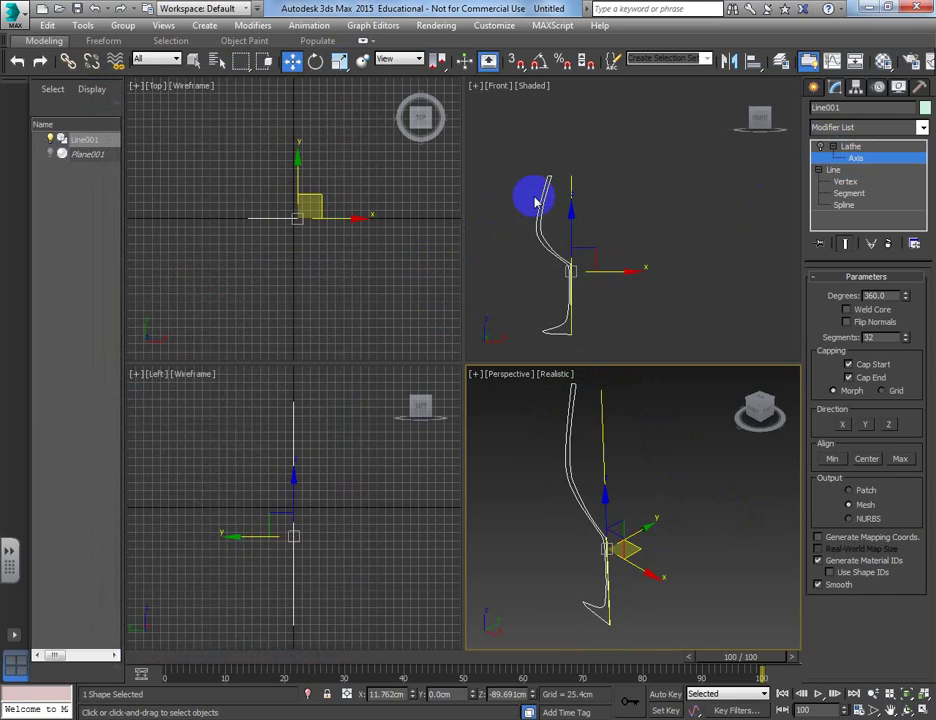
{"action": "scroll", "coordinate": [568, 313], "scroll_direction": "up", "scroll_amount": 3}
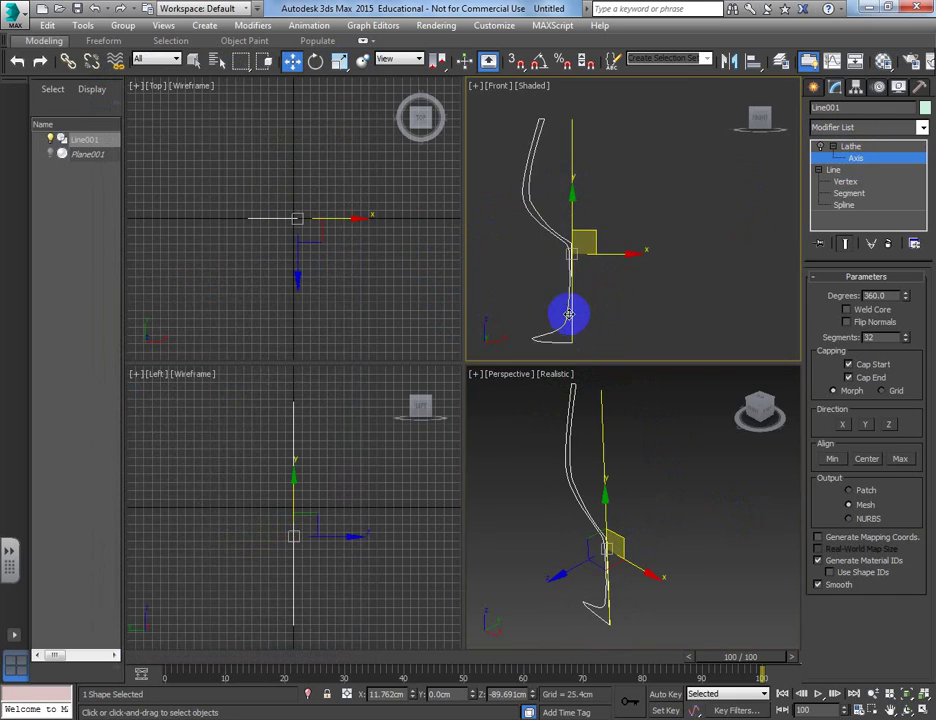
{"action": "scroll", "coordinate": [588, 260], "scroll_direction": "down", "scroll_amount": 2}
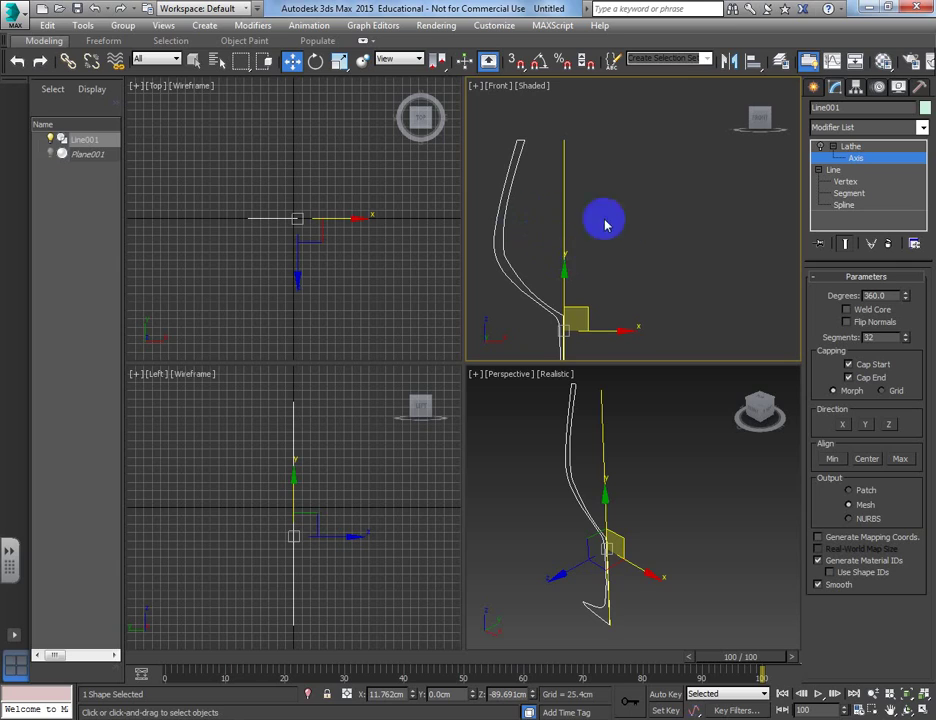
{"action": "scroll", "coordinate": [540, 290], "scroll_direction": "down", "scroll_amount": 2}
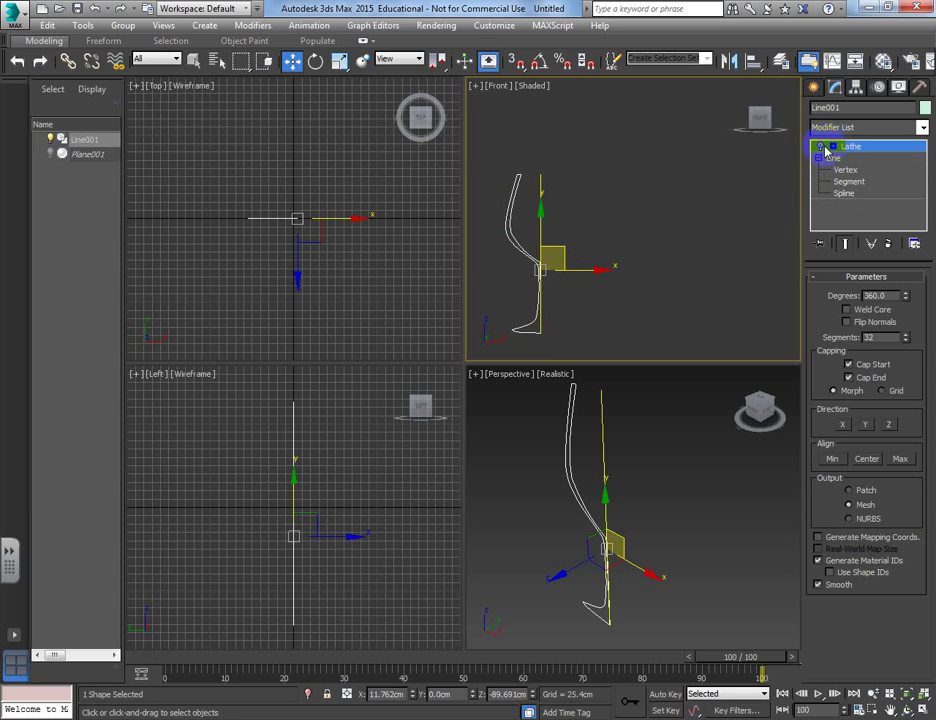
- Leave Axis level with the Lathe effect switched back on, and inspect the glass's bowl, stem and foot in perspective
{"action": "left_click", "coordinate": [834, 147]}
{"action": "middle_click_drag", "start_coordinate": [606, 626], "coordinate": [606, 601]}
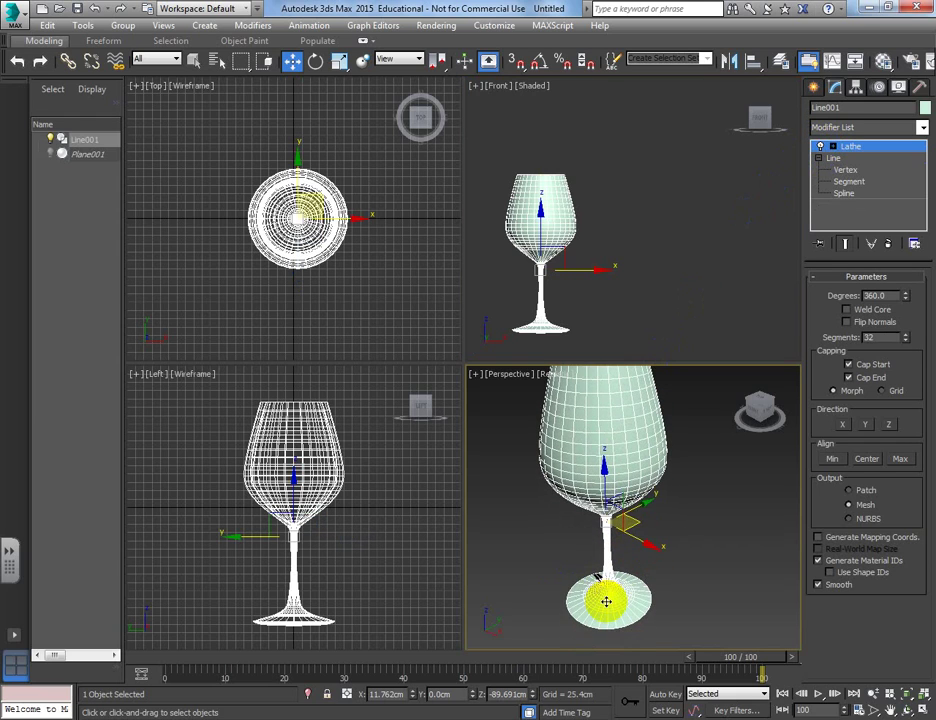
{"action": "scroll", "coordinate": [606, 596], "scroll_direction": "up", "scroll_amount": 2}
{"action": "scroll", "coordinate": [606, 596], "scroll_direction": "down", "scroll_amount": 5}
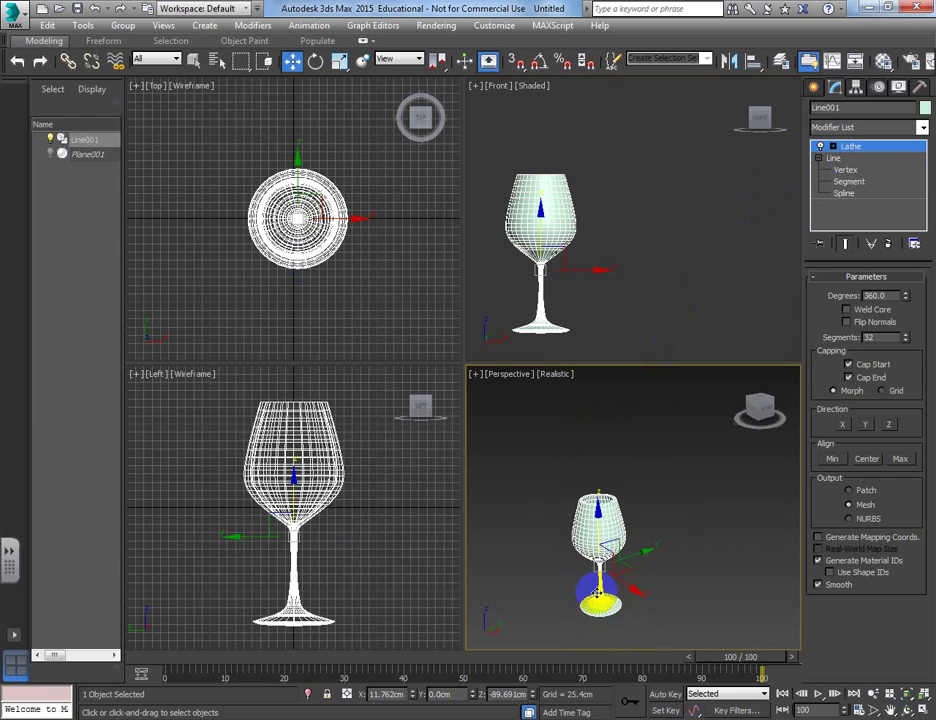
{"action": "scroll", "coordinate": [598, 518], "scroll_direction": "up", "scroll_amount": 5}
{"action": "scroll", "coordinate": [598, 518], "scroll_direction": "up", "scroll_amount": 3}
{"action": "scroll", "coordinate": [610, 520], "scroll_direction": "down", "scroll_amount": 3}
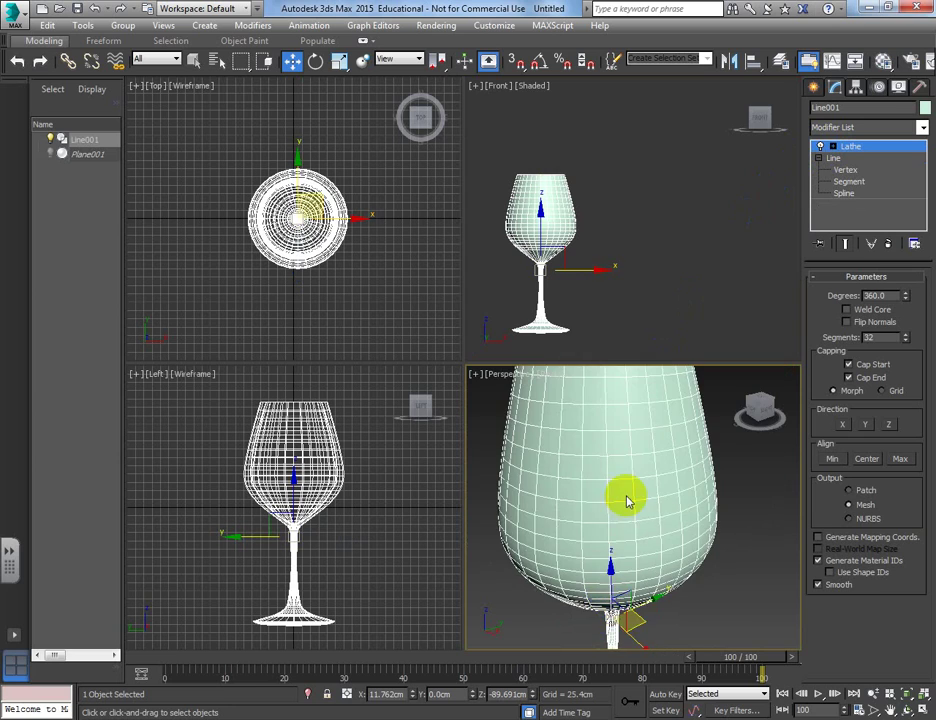
{"action": "middle_click_drag", "start_coordinate": [623, 501], "coordinate": [625, 532]}
{"action": "middle_click_drag", "start_coordinate": [610, 484], "coordinate": [637, 510], "text": "alt"}
{"action": "scroll", "coordinate": [672, 560], "scroll_direction": "down", "scroll_amount": 3}
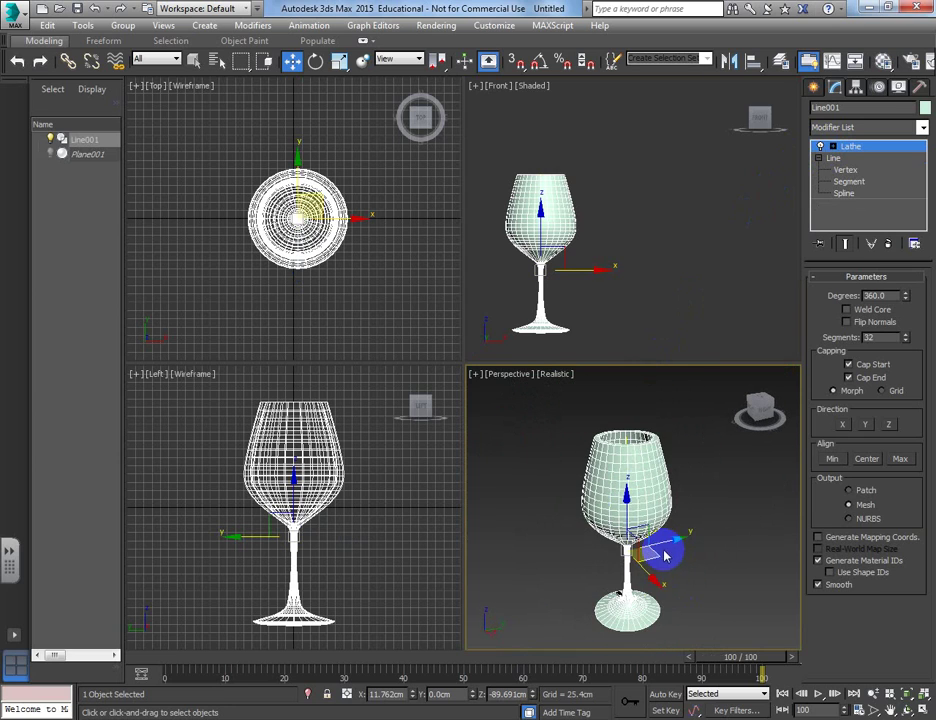